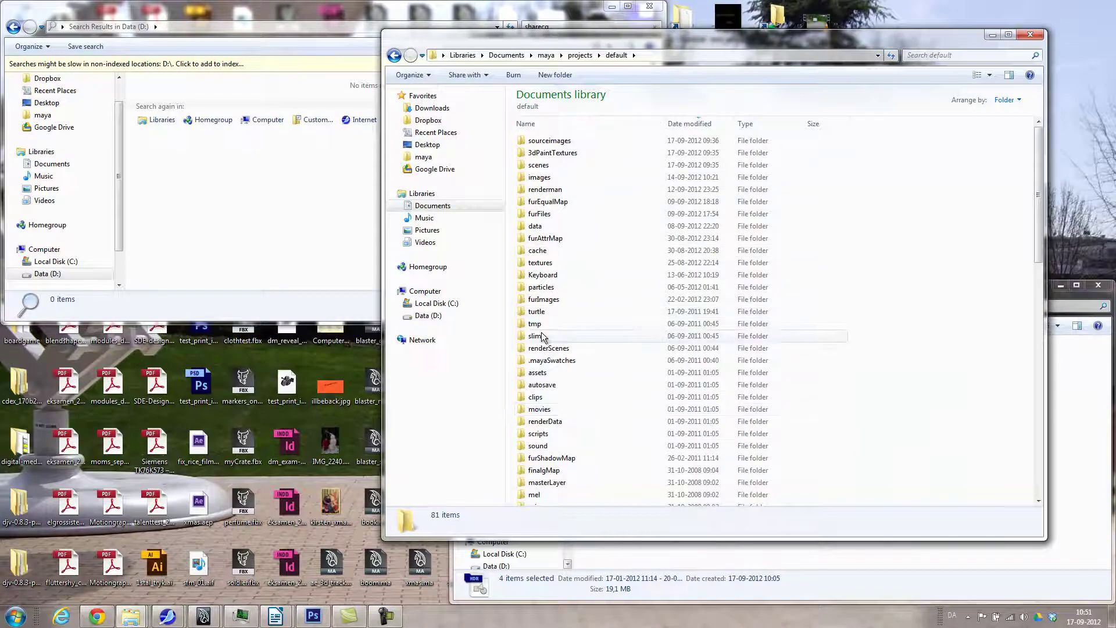
Step: Open the default project's images folder and view the rendered frame ok_card_psd_0001.iff
double_click(539, 177)
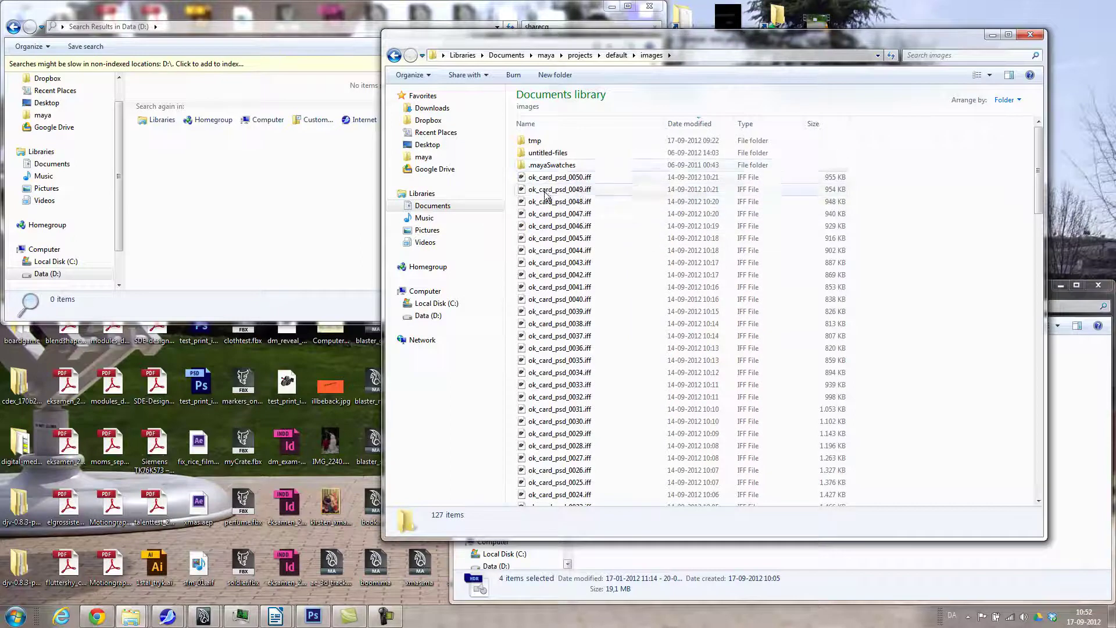
scroll(576, 295, "down", 9)
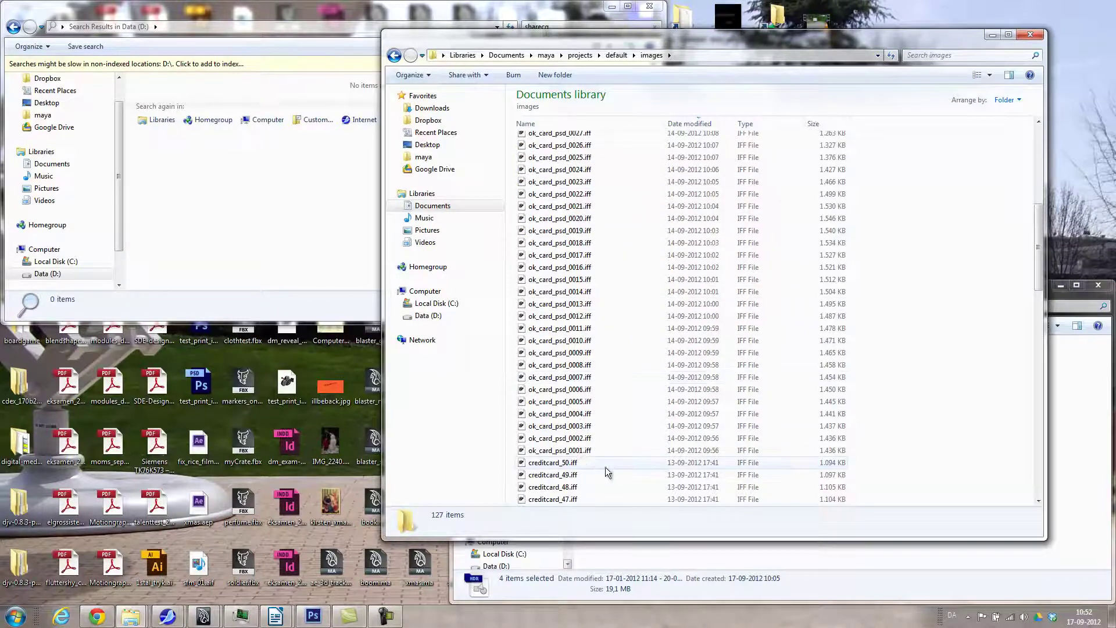
double_click(559, 450)
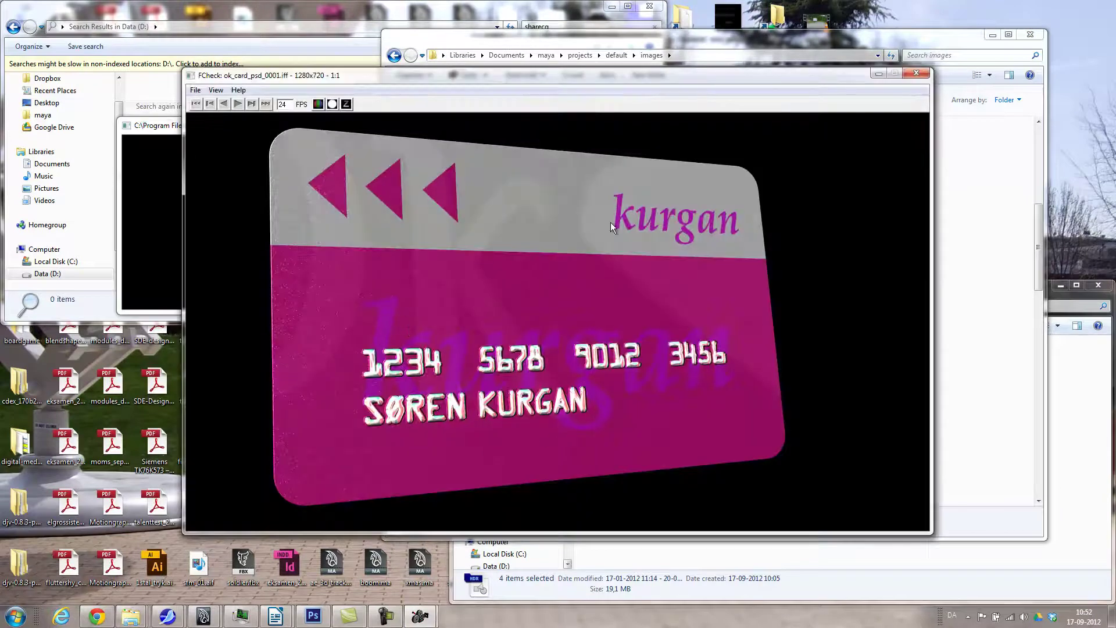
Step: Play the image sequence starting at ok_card_psd_0001.iff as an animation in FCheck, and close the viewer
left_click(194, 90)
left_click(212, 117)
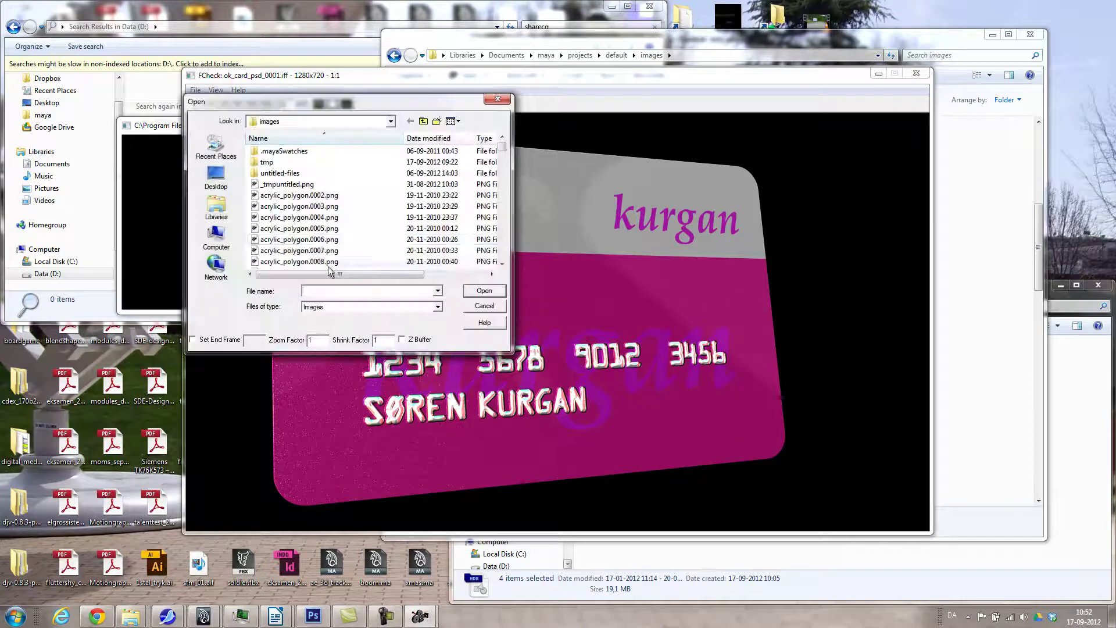
left_click(347, 217)
scroll(344, 218, "down", 1)
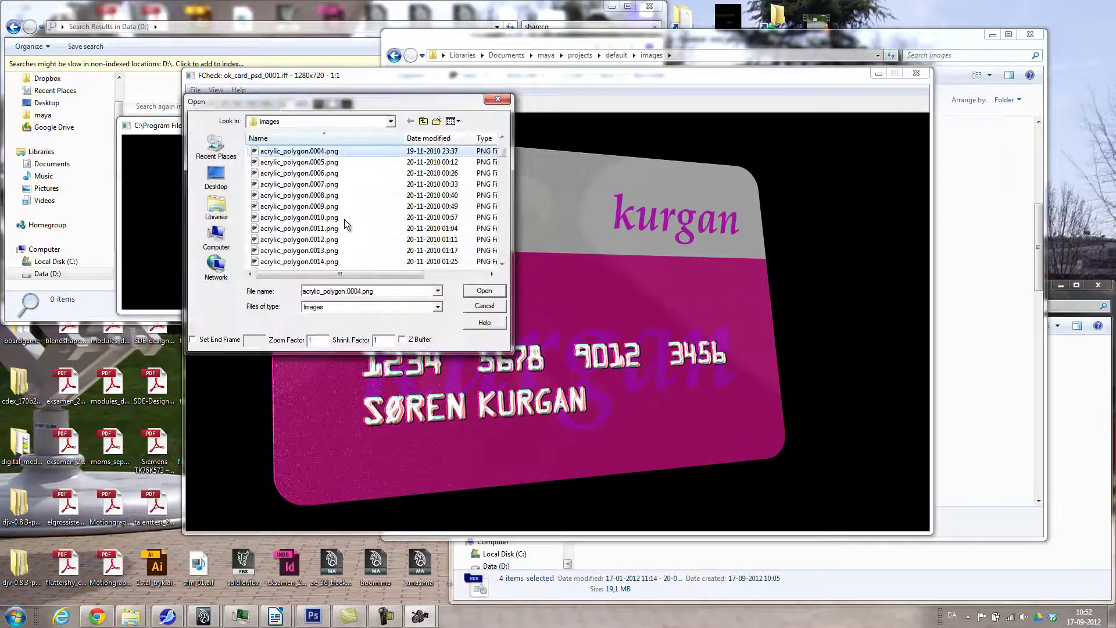
scroll(344, 218, "up", 1)
scroll(344, 220, "down", 10)
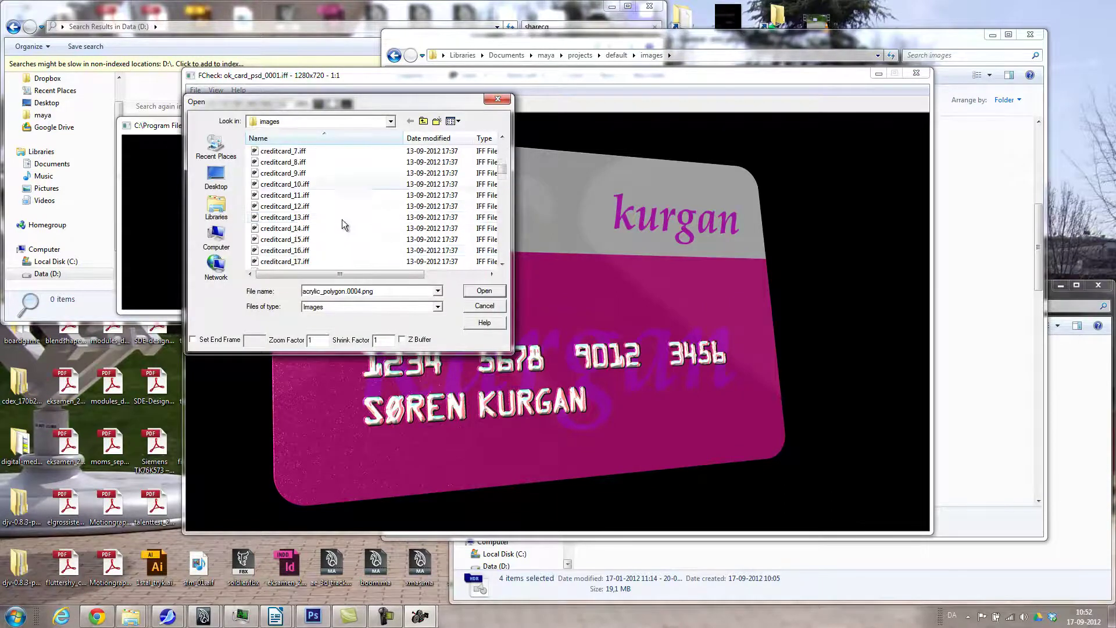
scroll(336, 219, "down", 11)
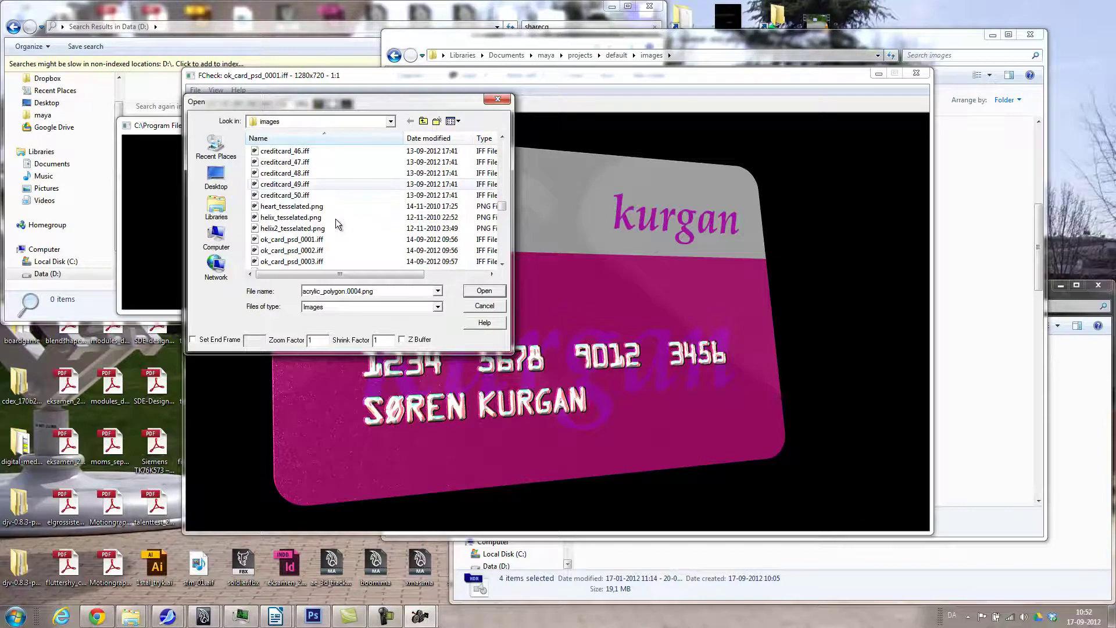
double_click(300, 238)
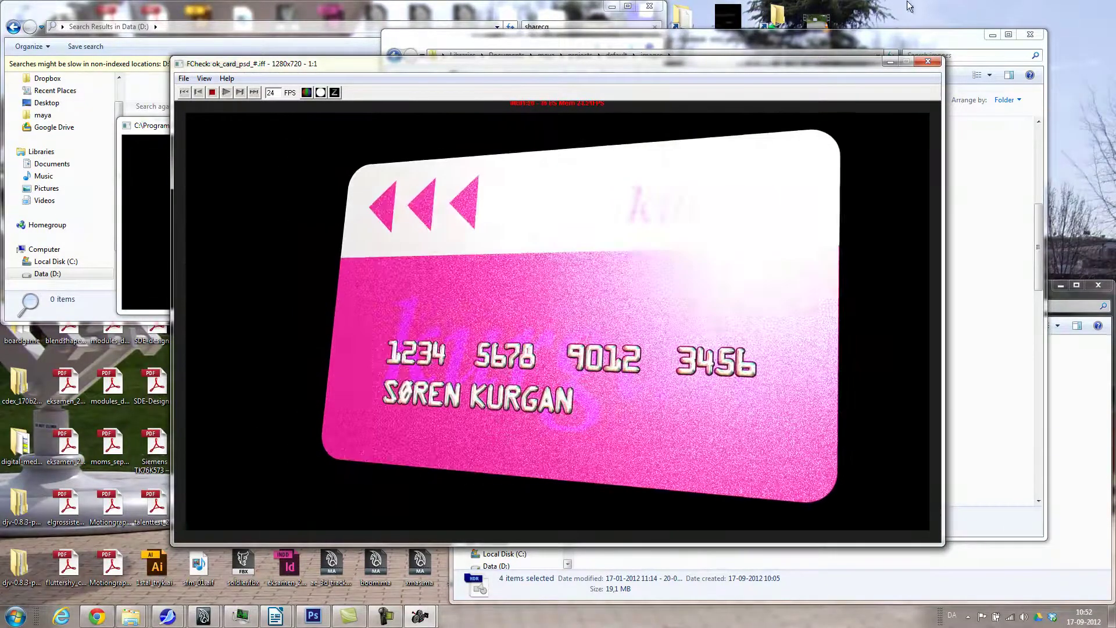
left_click(927, 62)
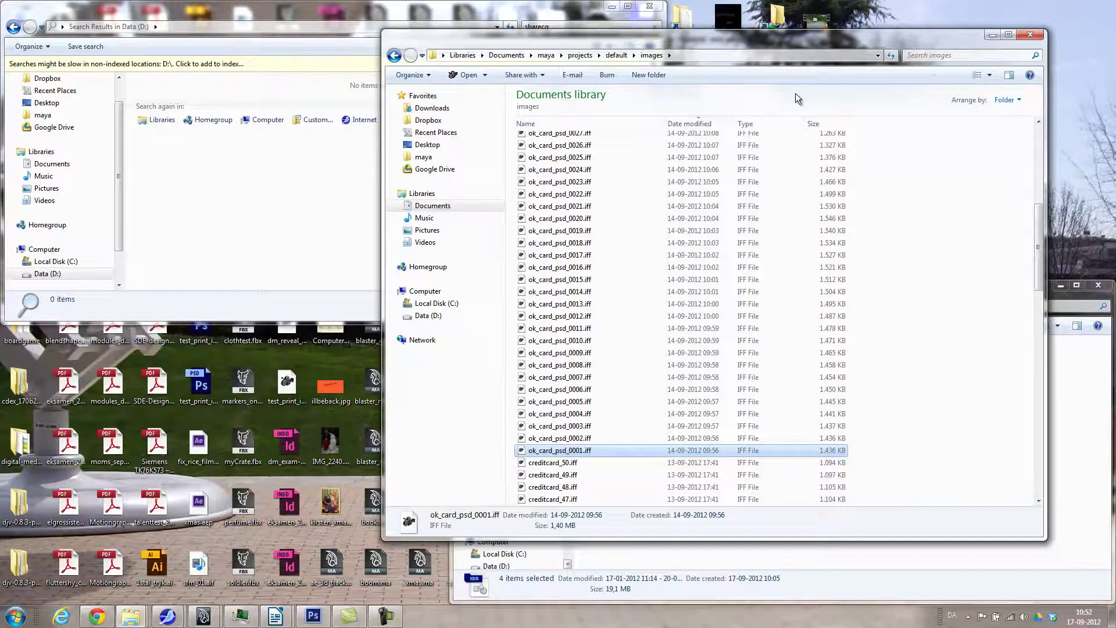
Step: Clear the desktop by minimizing the other folder windows and moving the images folder window down out of the way
left_click_drag(774, 42, 537, 29)
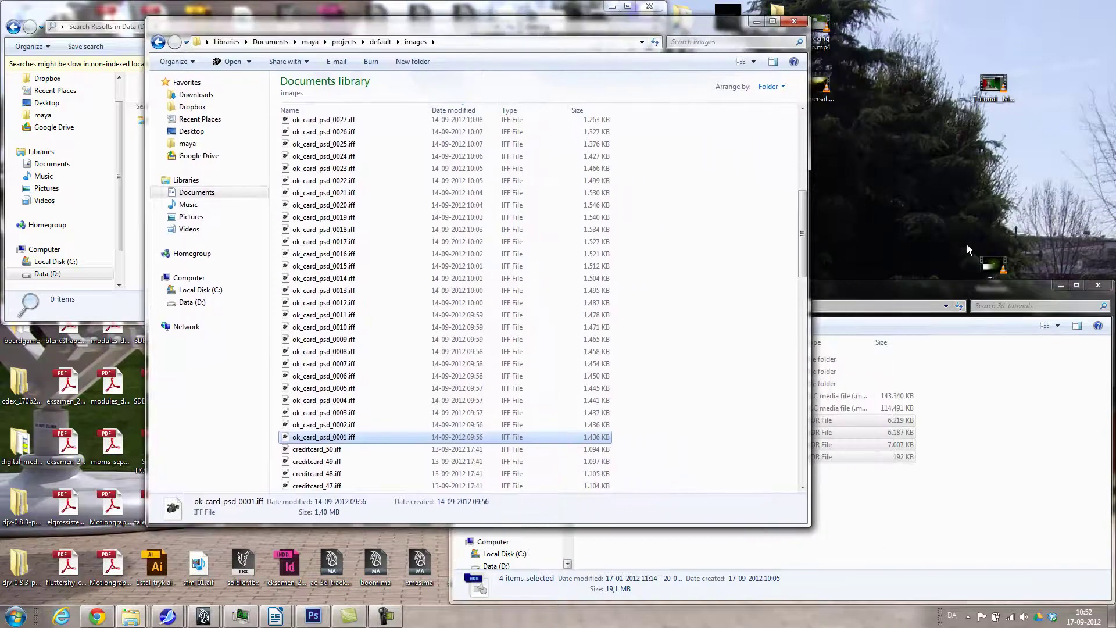
left_click(1058, 285)
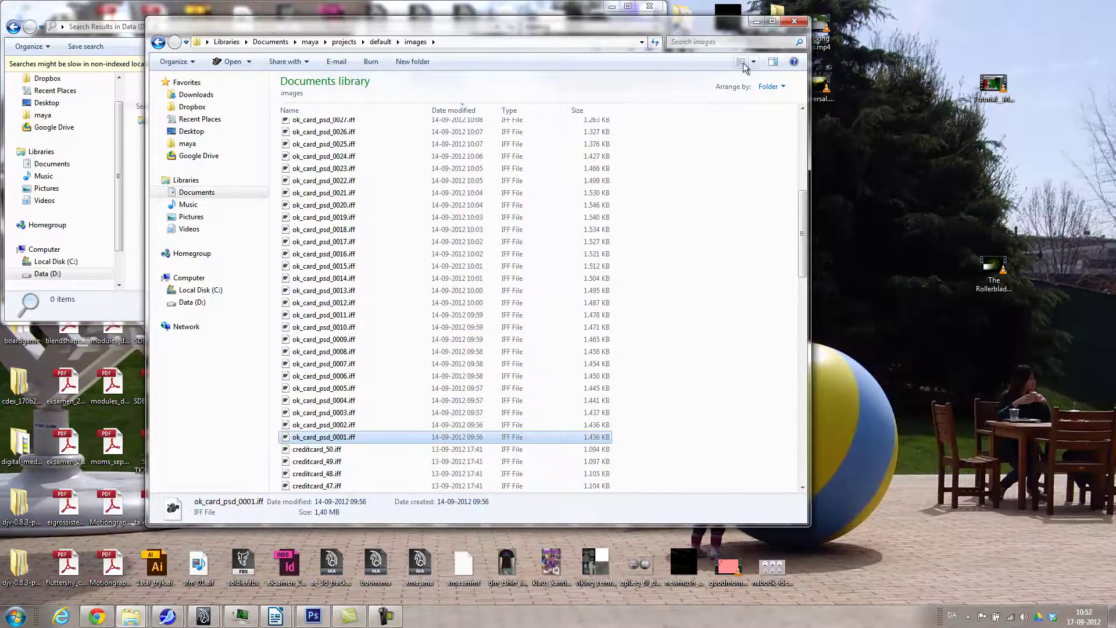
left_click_drag(722, 20, 550, 572)
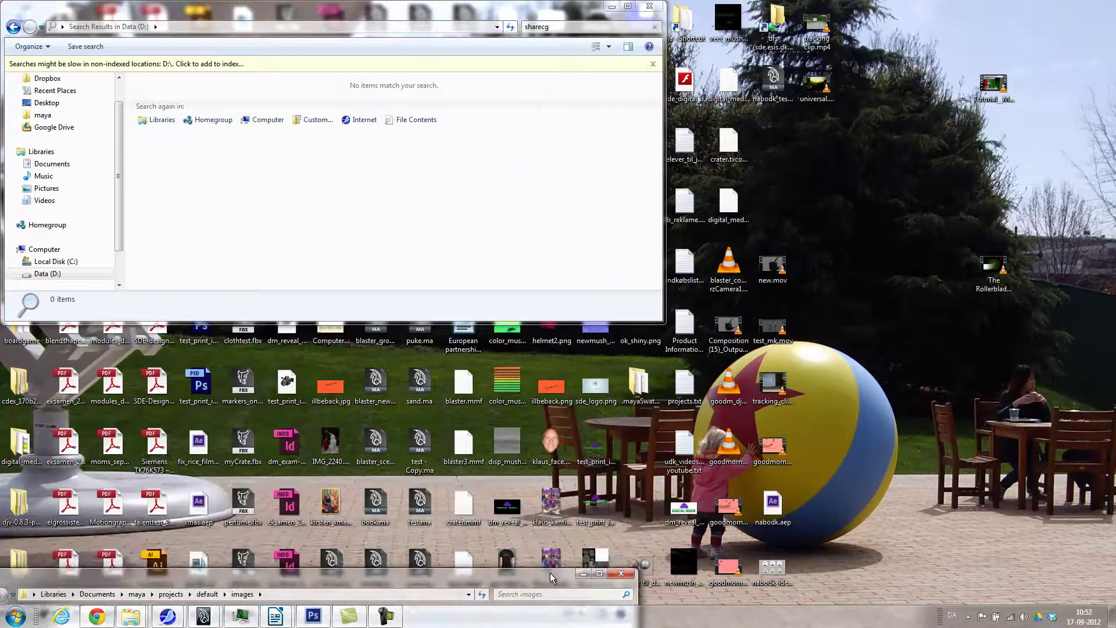
left_click(613, 6)
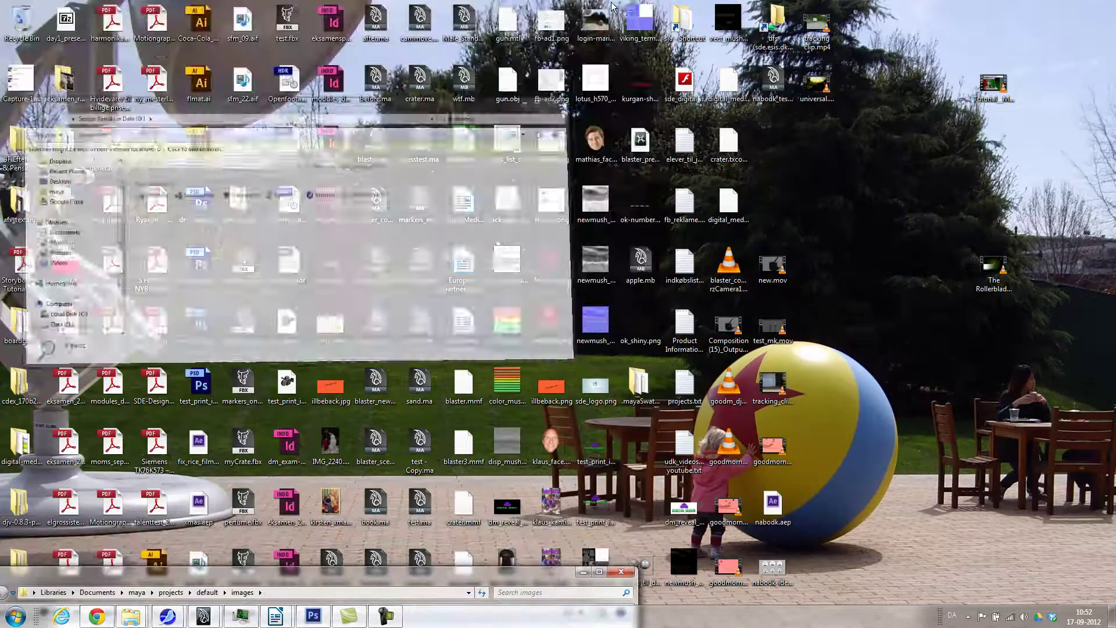
left_click_drag(79, 581, 208, 583)
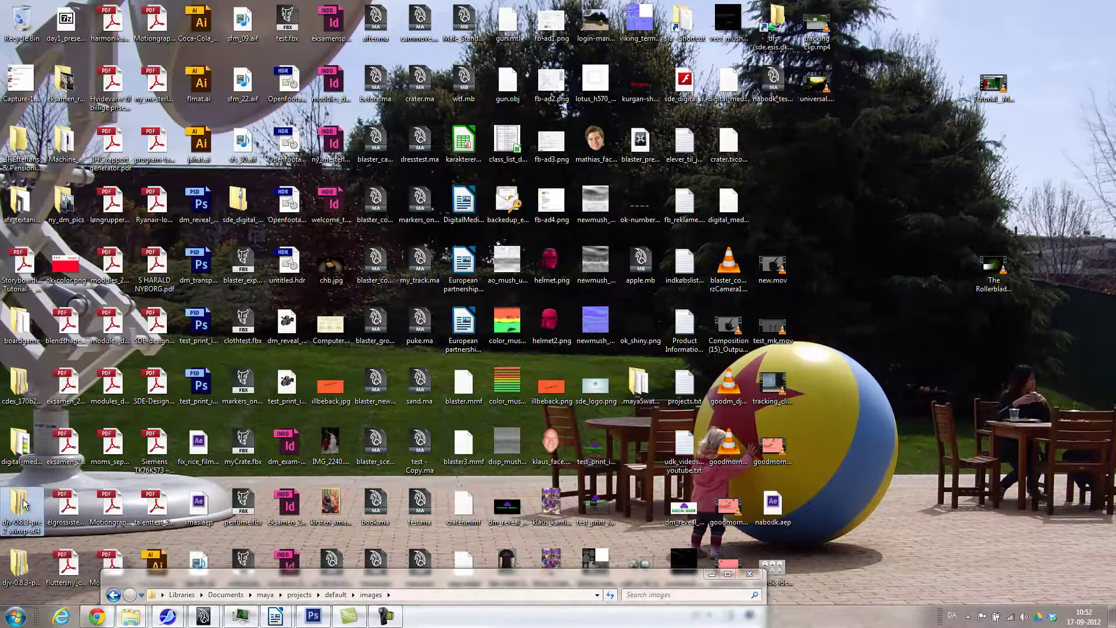
Step: Launch djv_view.exe from the bin folder of djv-0.8.3-pre2_winxp-x86 on the desktop, and reposition its window
left_click(16, 572)
double_click(16, 572)
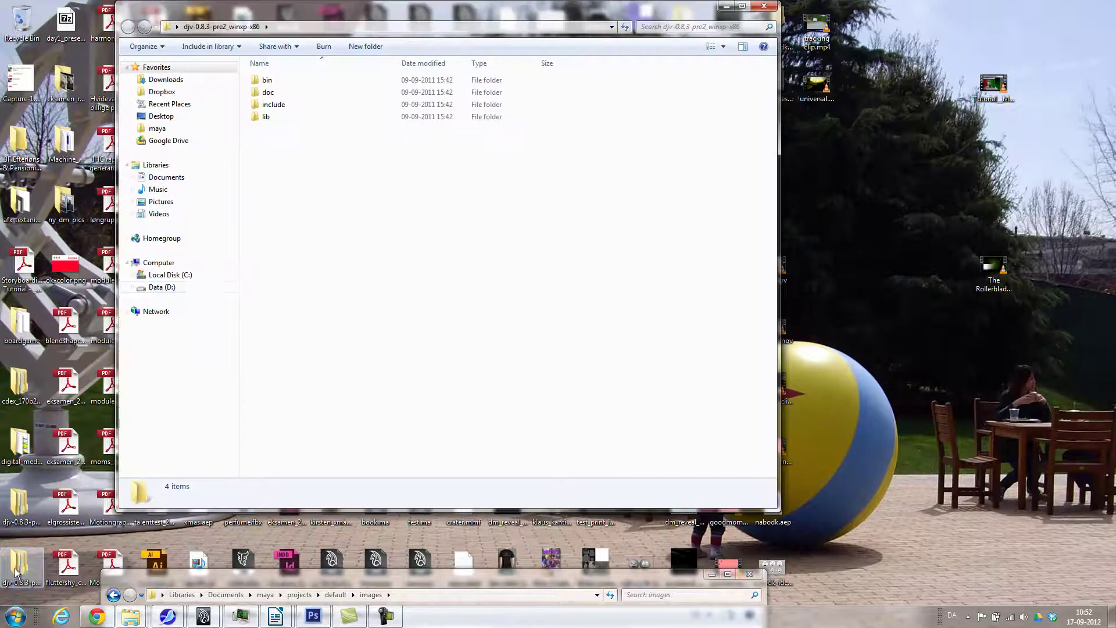
double_click(266, 80)
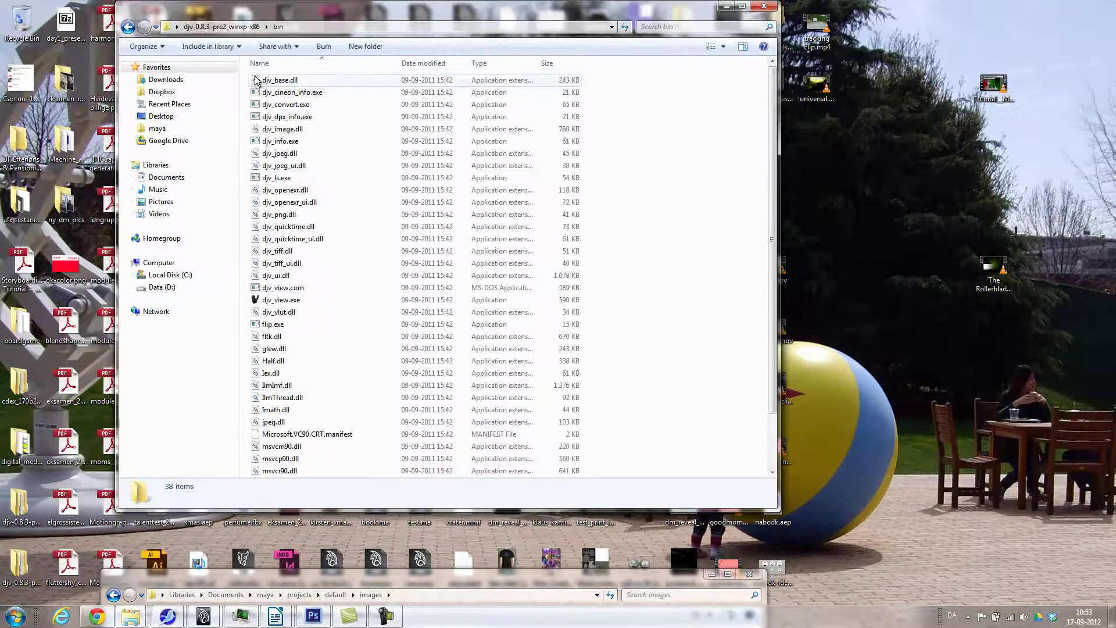
double_click(281, 300)
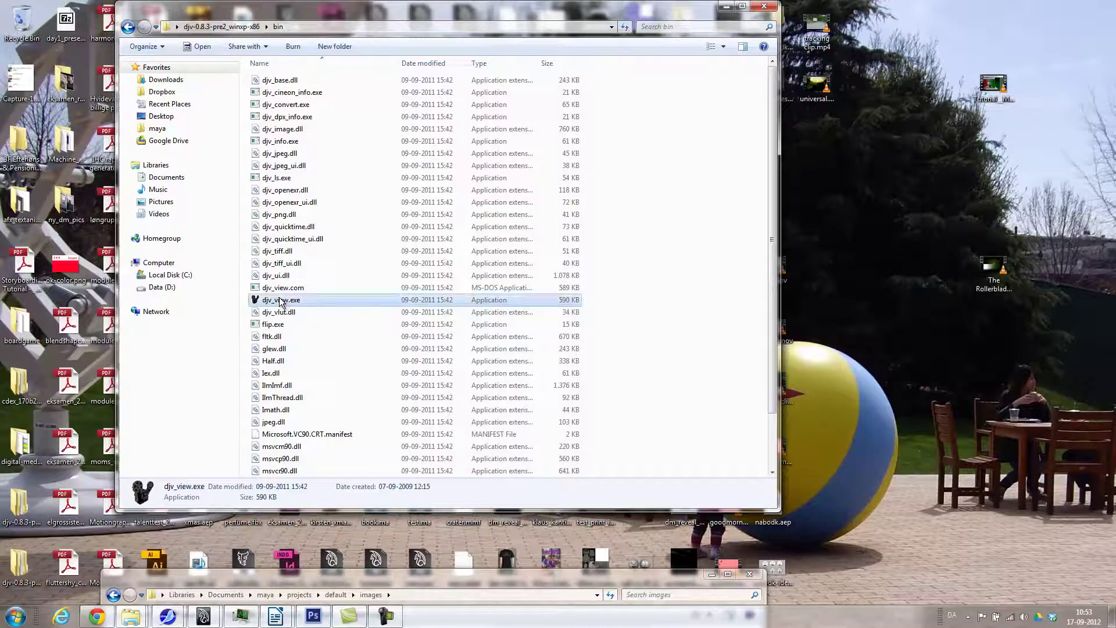
left_click(598, 321)
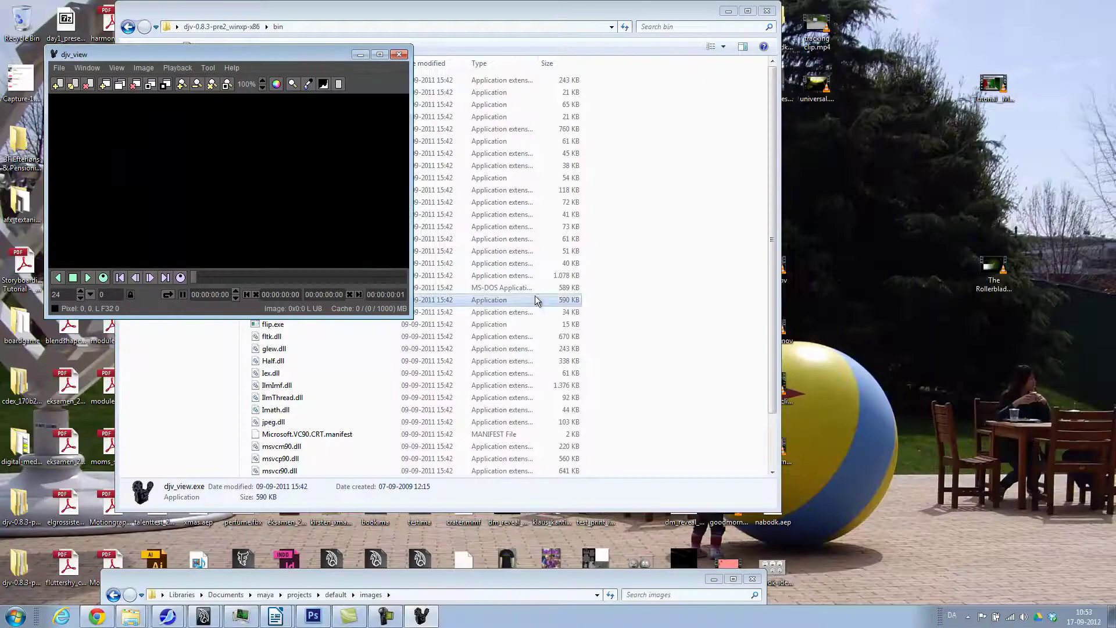
left_click_drag(225, 62, 539, 83)
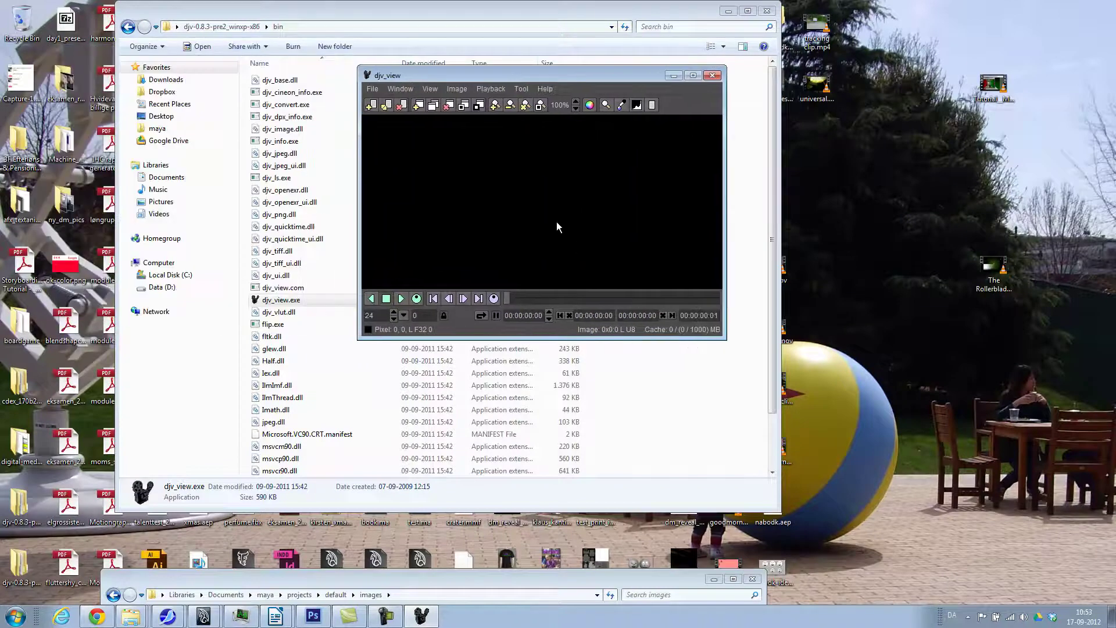
Step: Bring up the file browser for opening a file and navigate from the bin folder to the user profile's Documents folder
left_click(372, 89)
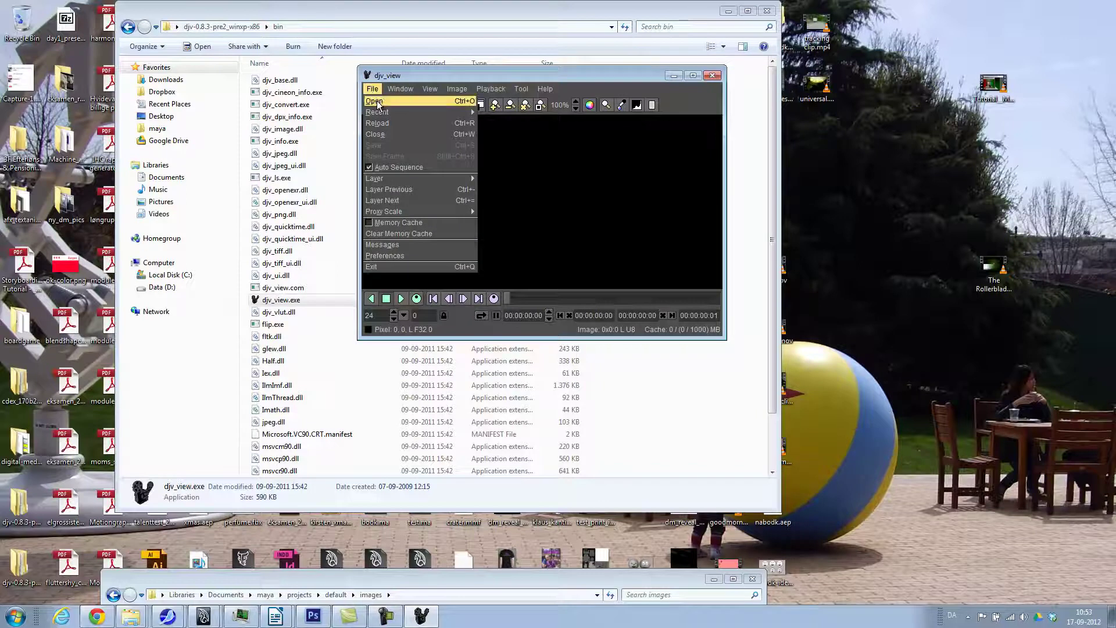
left_click(374, 101)
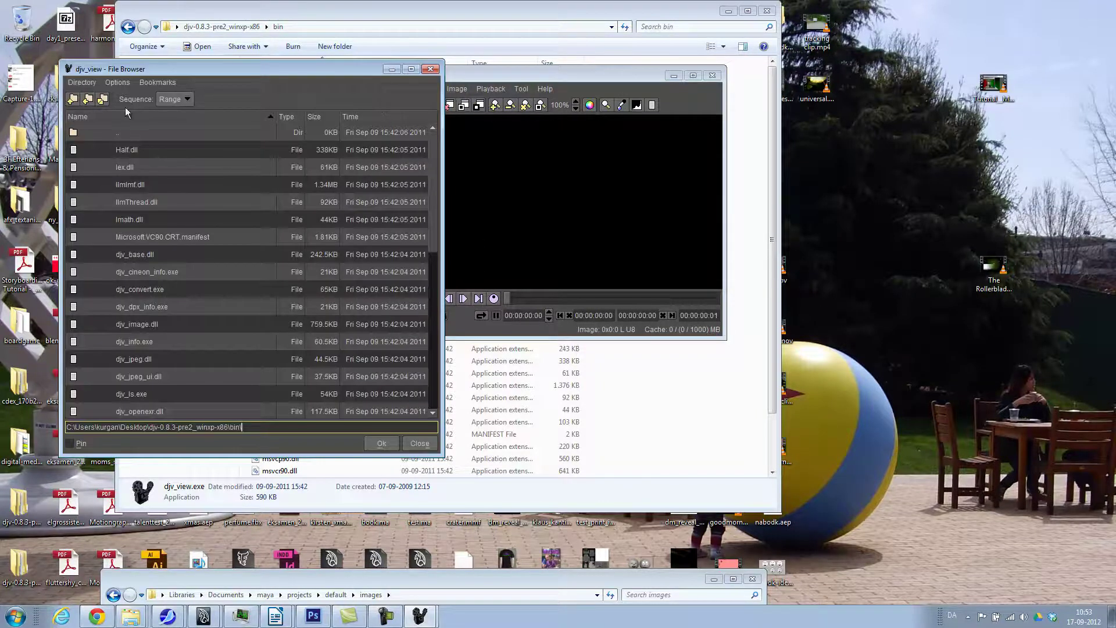
left_click(72, 100)
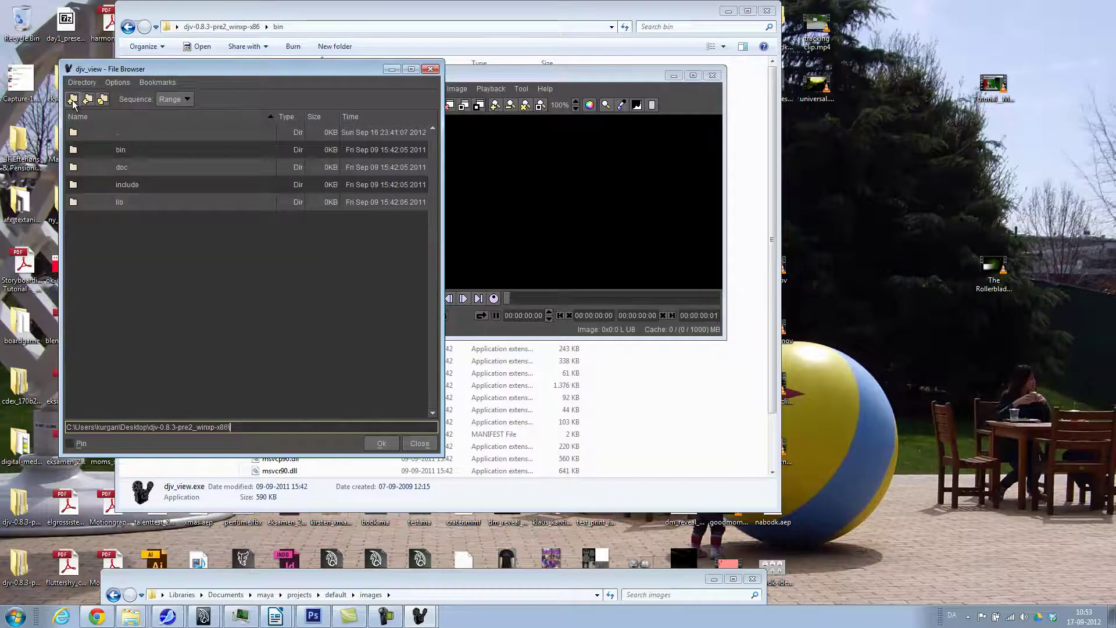
left_click(72, 100)
left_click(315, 196)
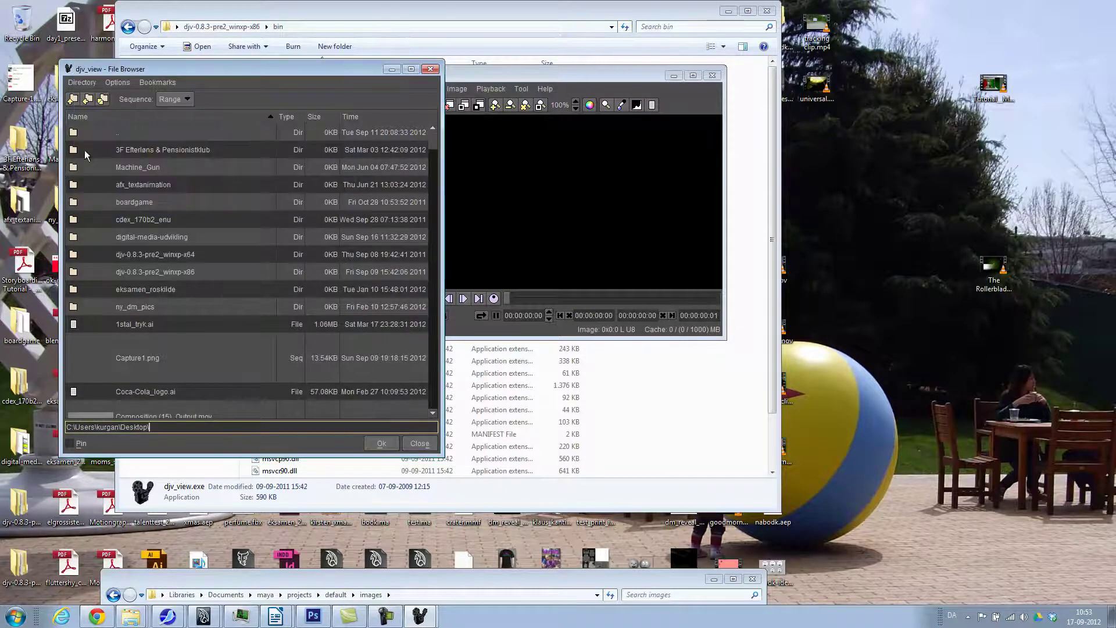
left_click(72, 100)
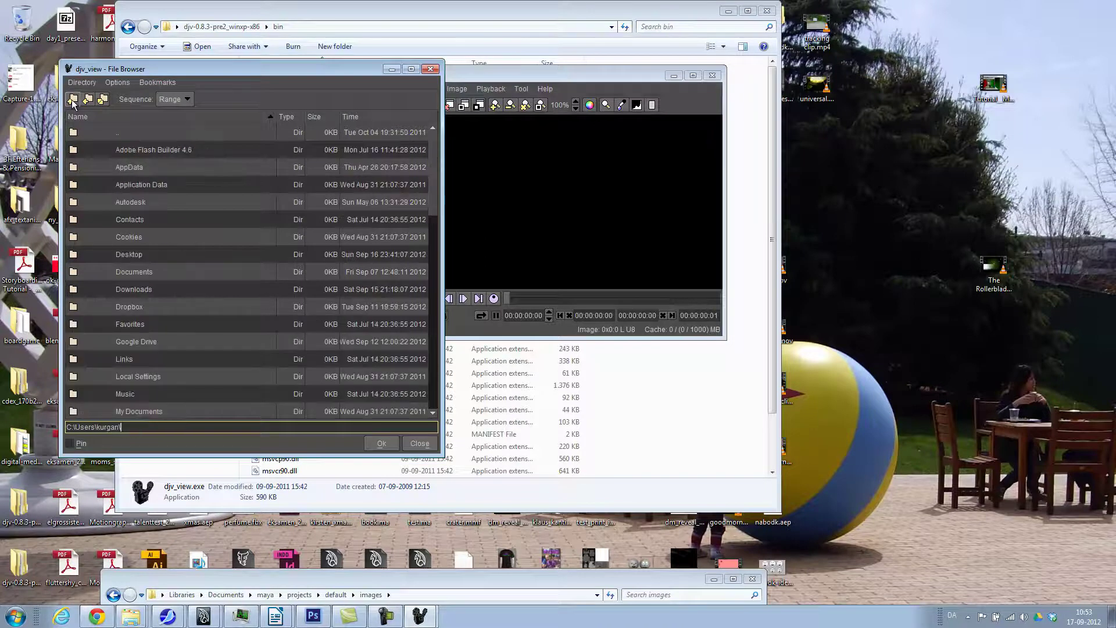
double_click(152, 411)
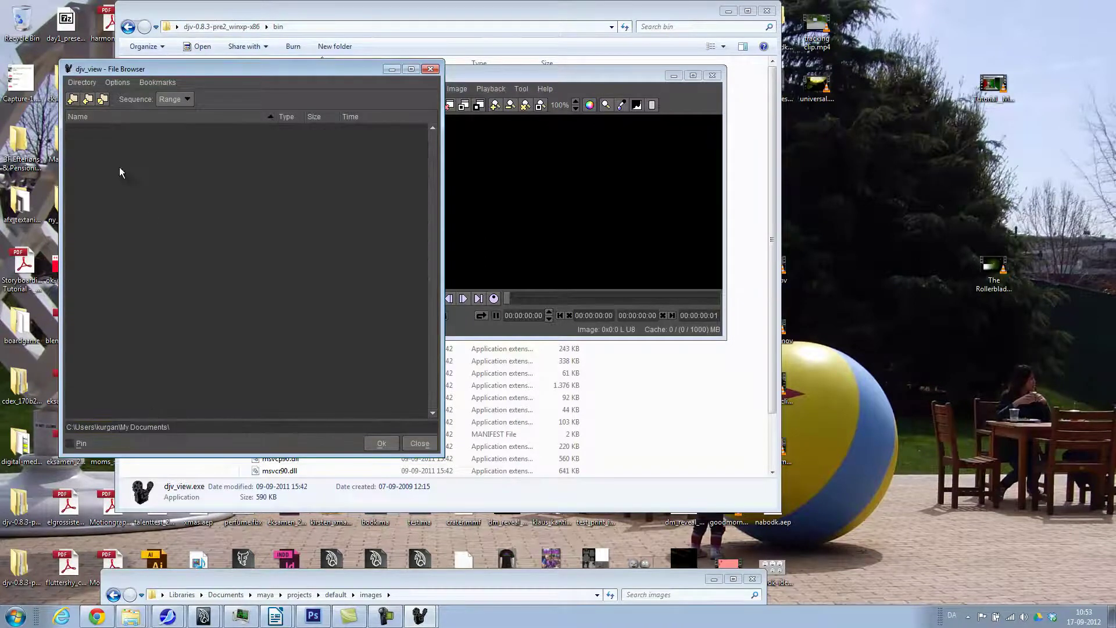
left_click(72, 100)
double_click(132, 271)
left_click(73, 100)
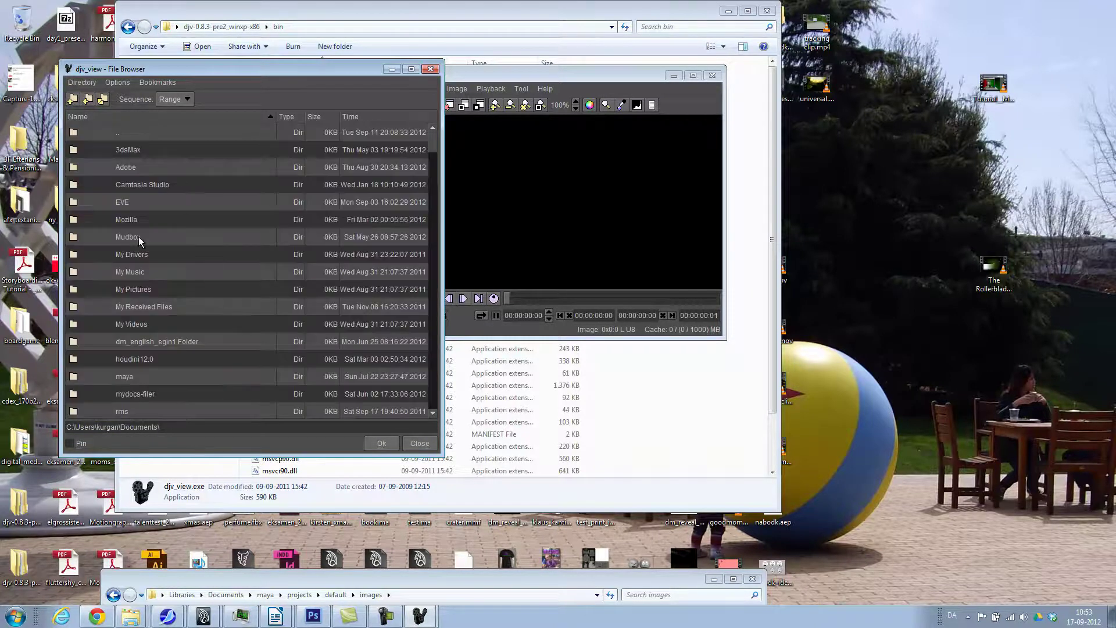
Step: Open the ok_card_psd_0001-0050.iff sequence from the maya\projects\default\images folder
double_click(123, 377)
double_click(129, 307)
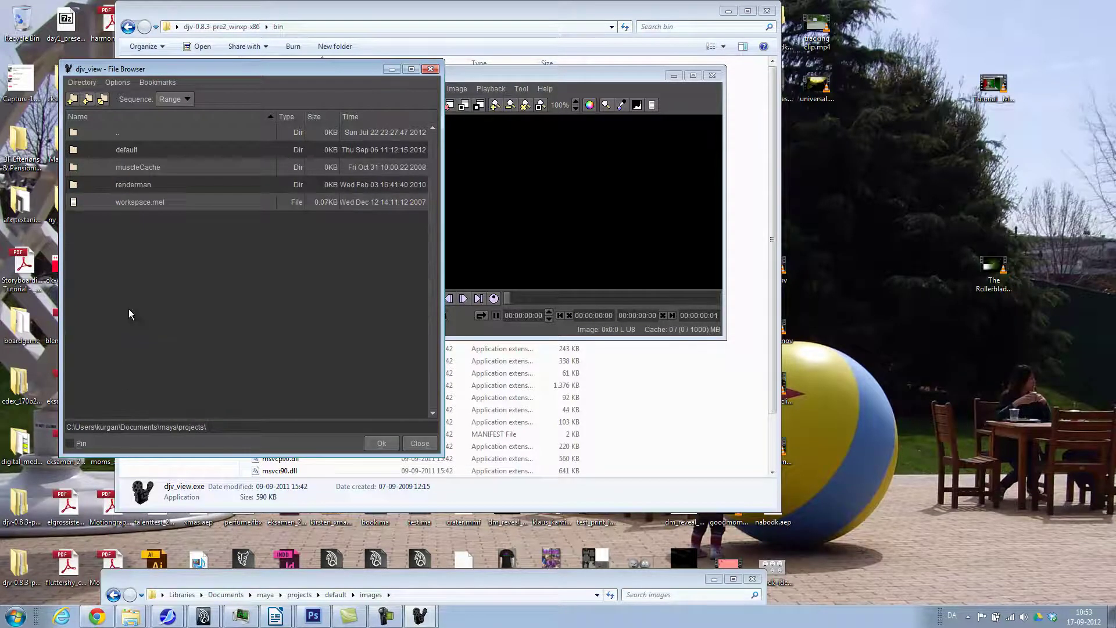
double_click(123, 150)
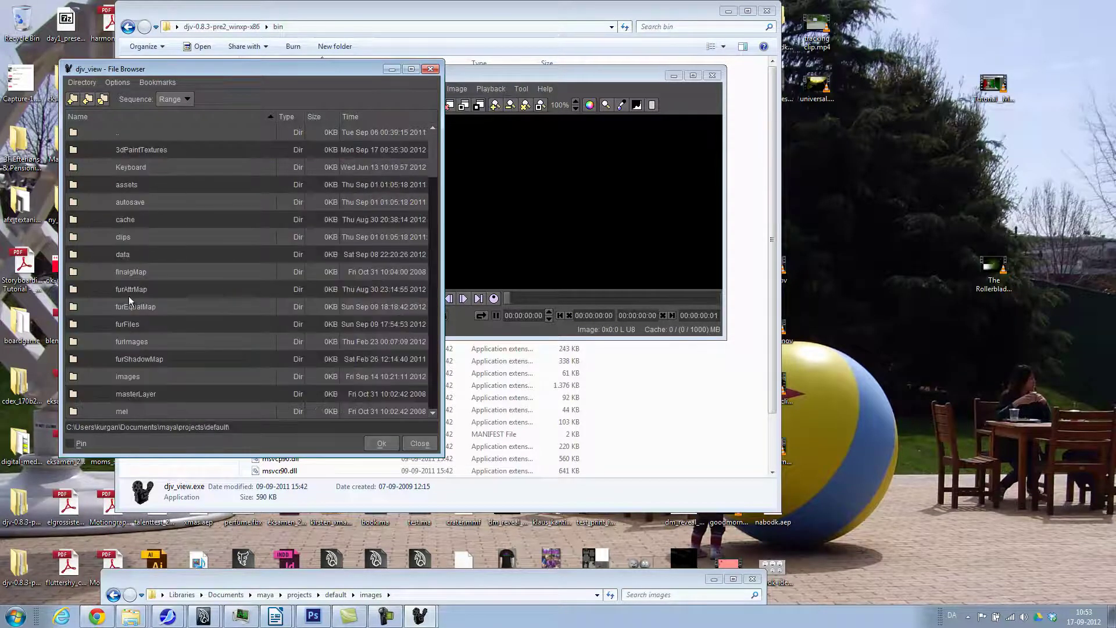
double_click(133, 379)
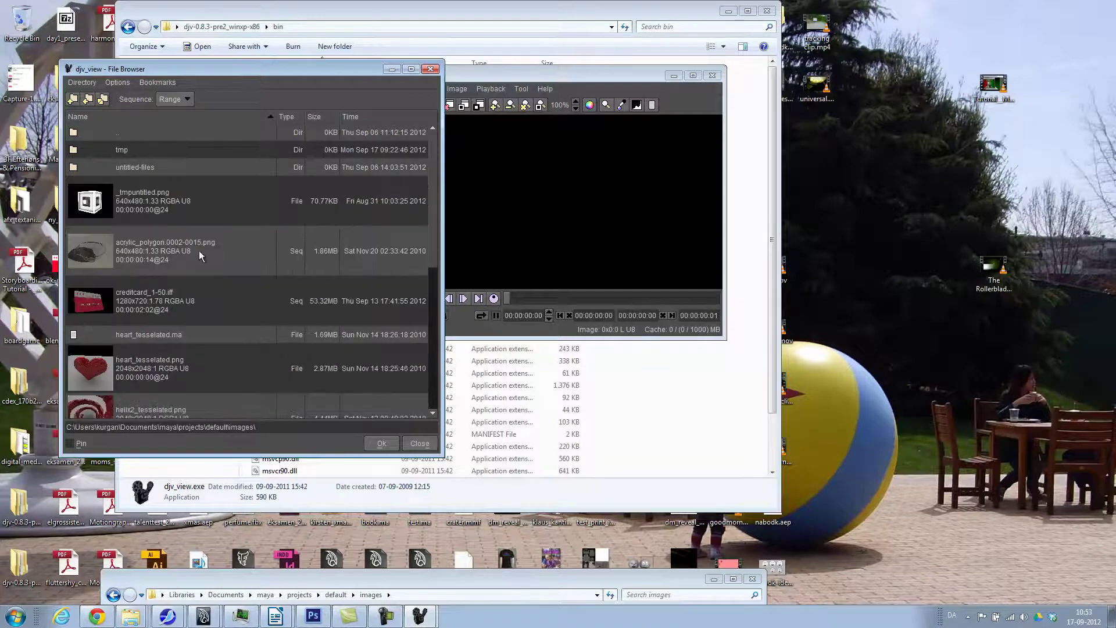
scroll(436, 230, "down", 10)
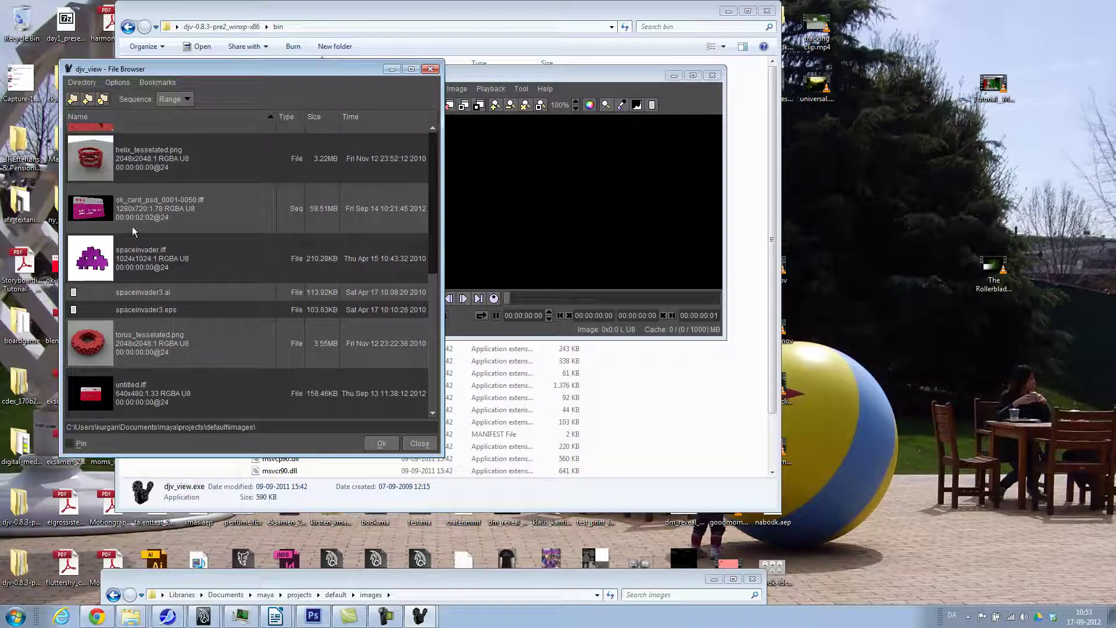
left_click(132, 210)
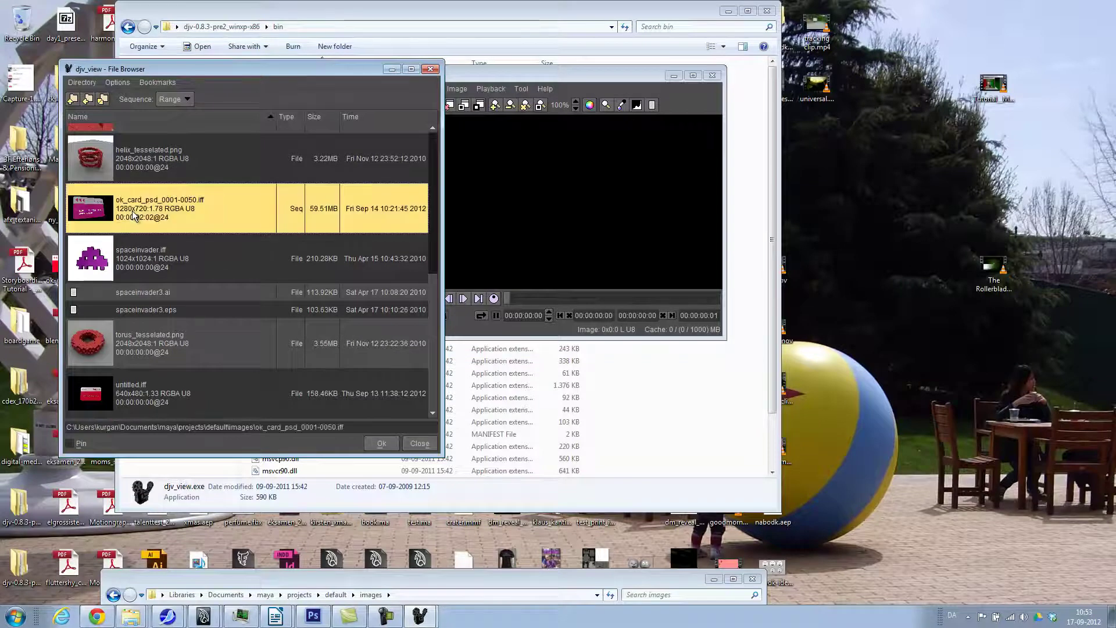
left_click(381, 443)
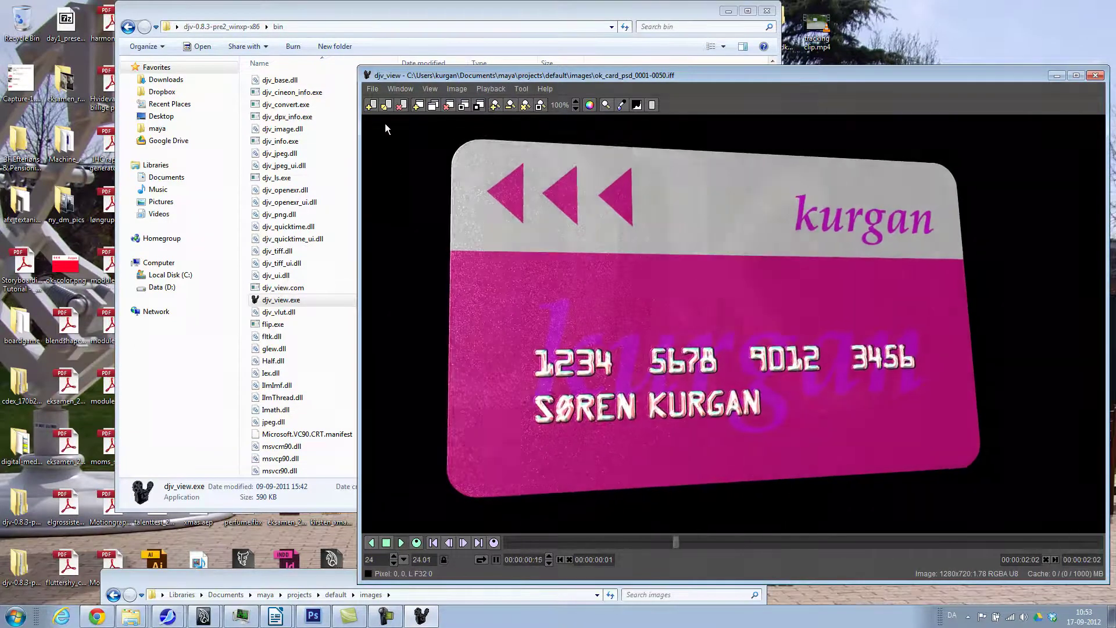
Step: Save the loaded image sequence as a QuickTime movie named cc.mov in the Desktop folder
left_click(370, 90)
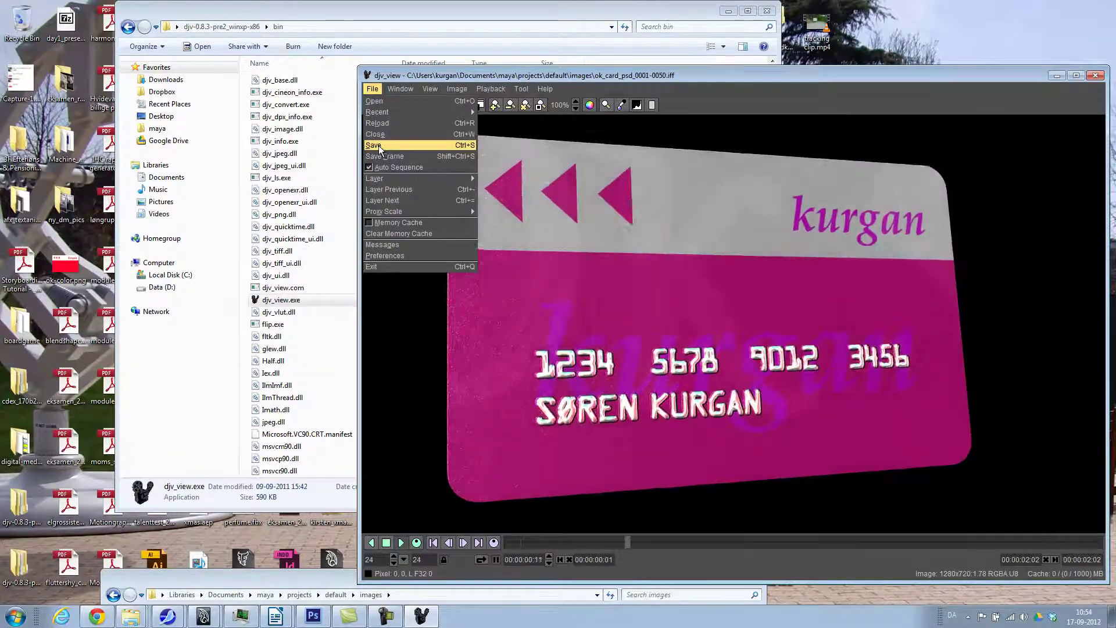
left_click(379, 145)
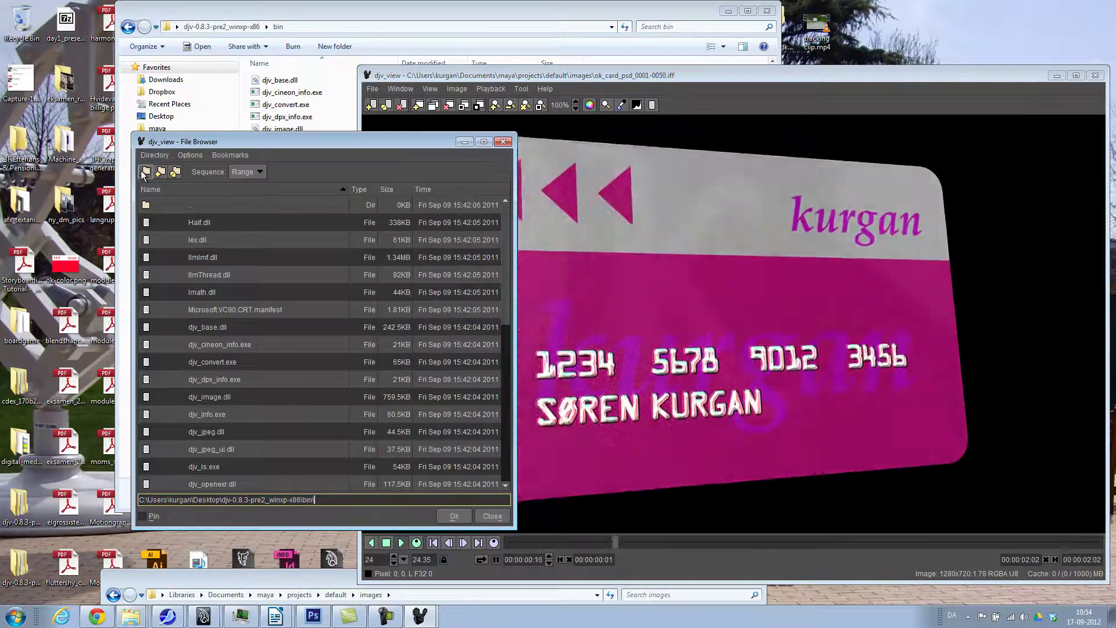
left_click(144, 173)
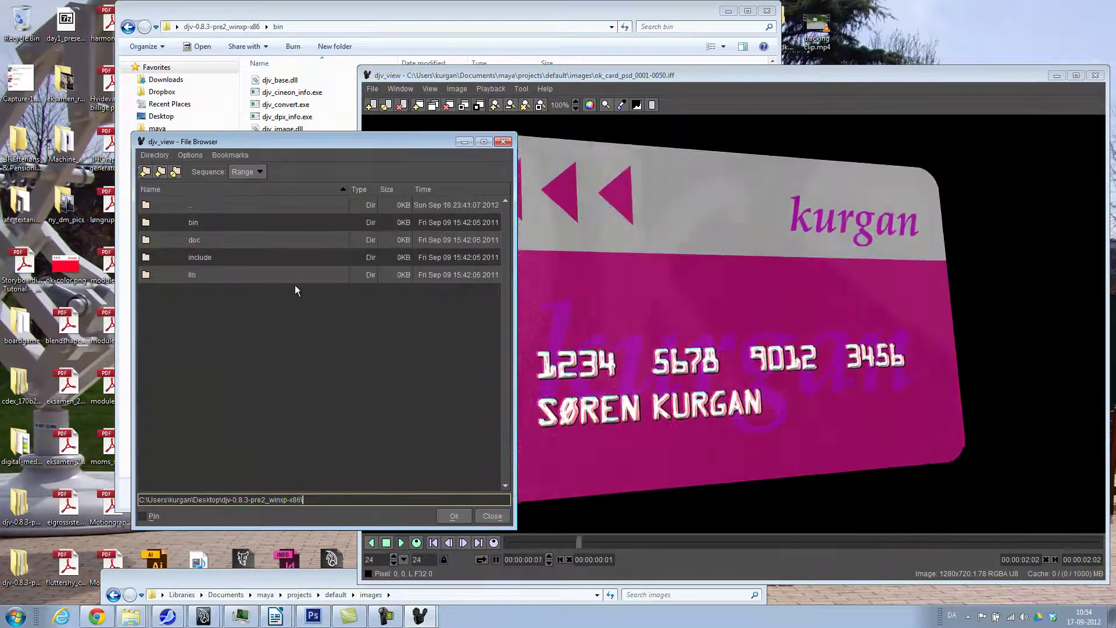
left_click(144, 172)
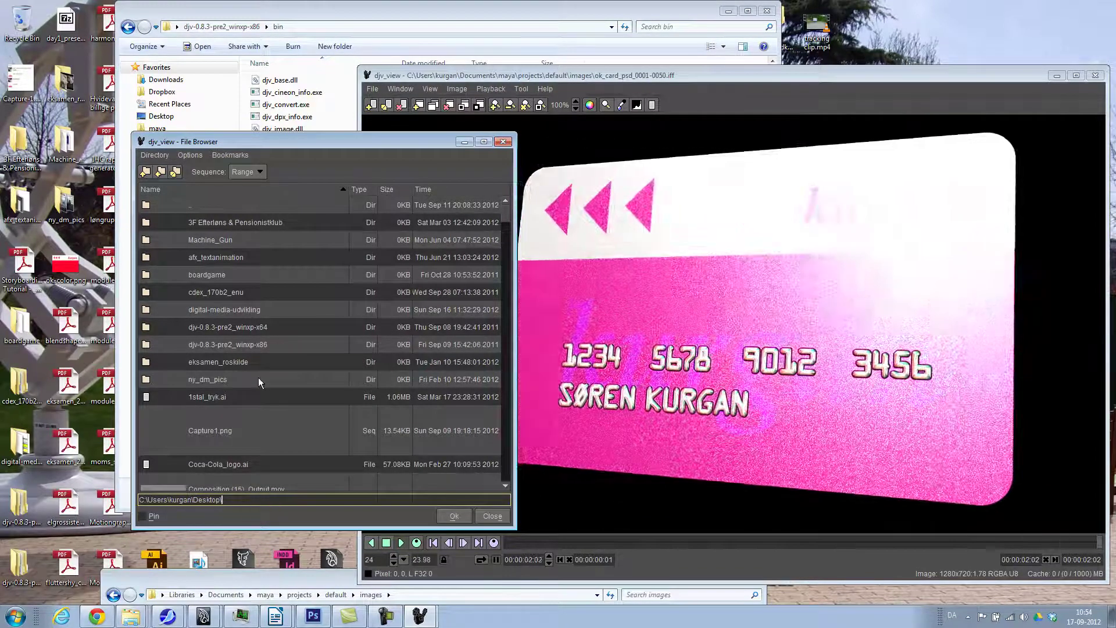
left_click(190, 155)
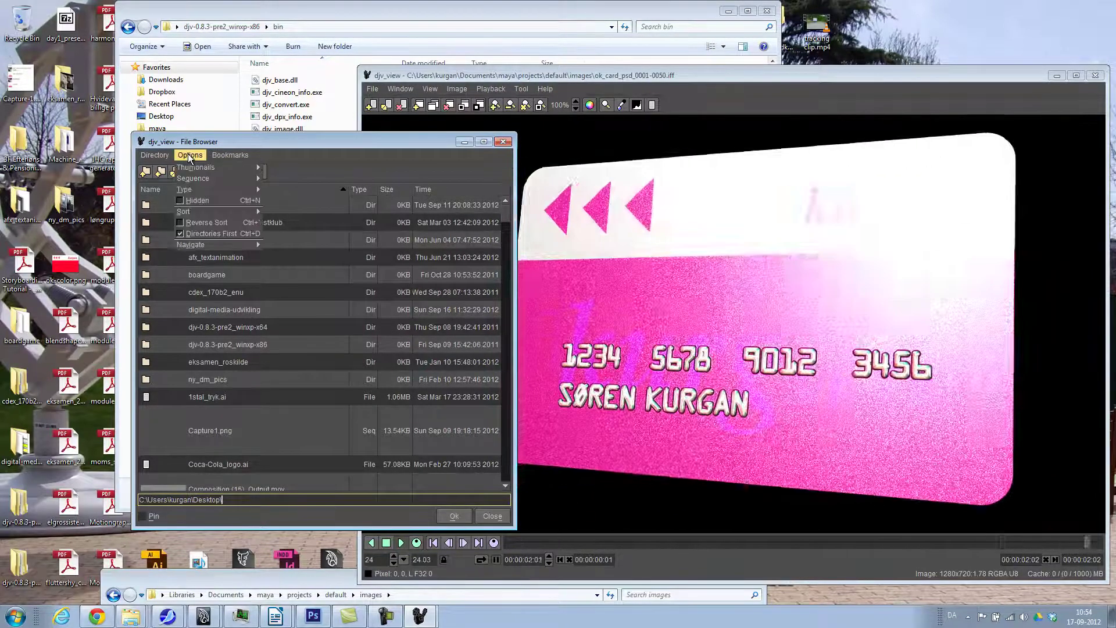
mouse_move(197, 167)
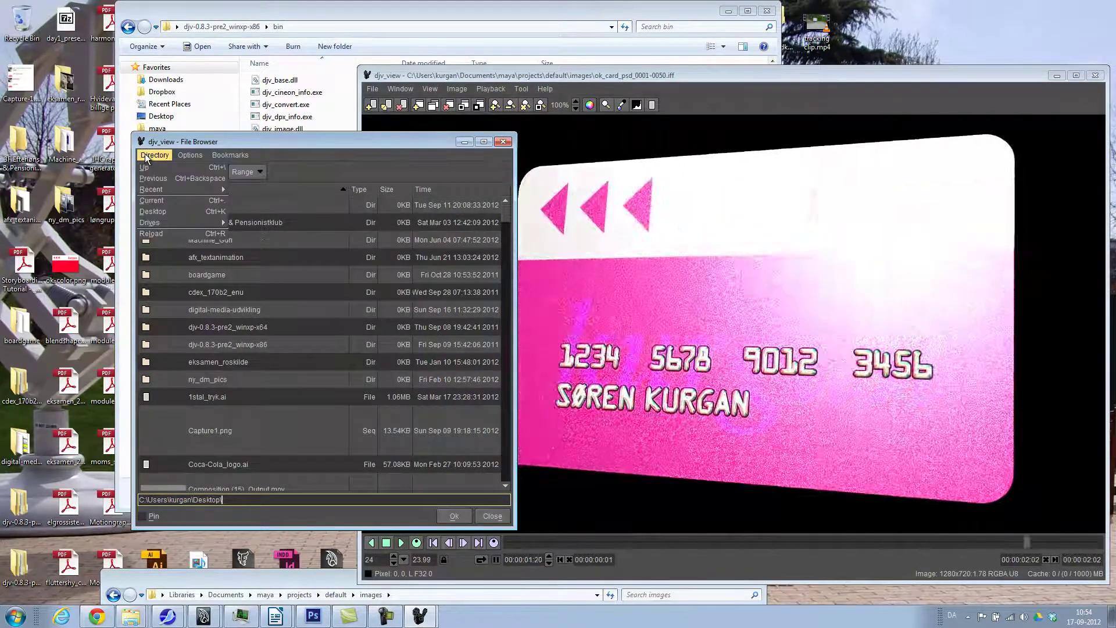
left_click(258, 498)
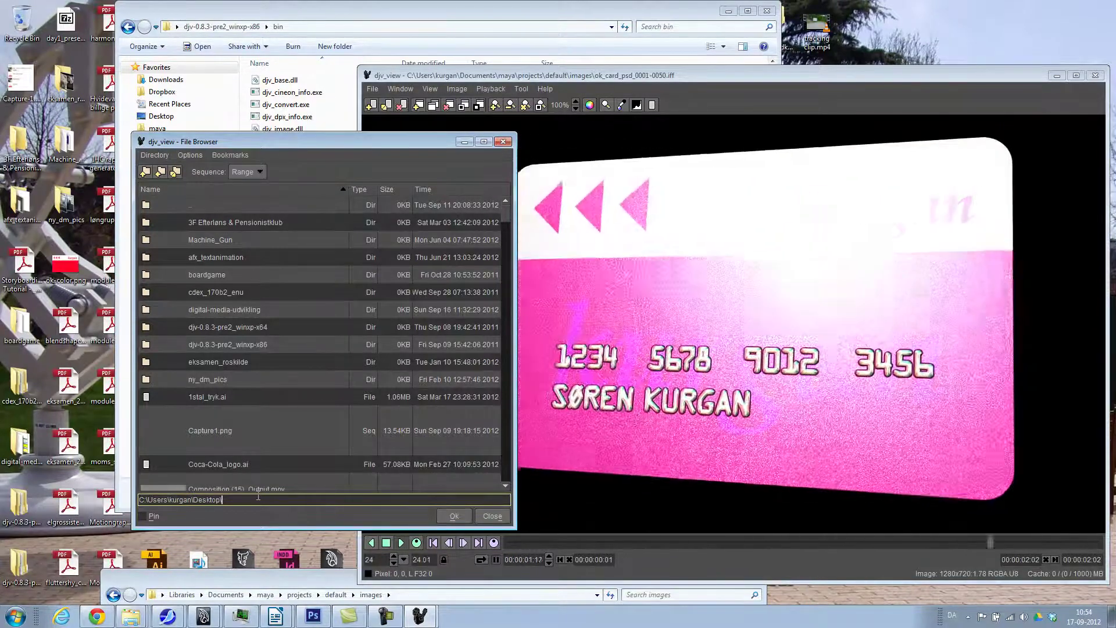
type("cc.mov")
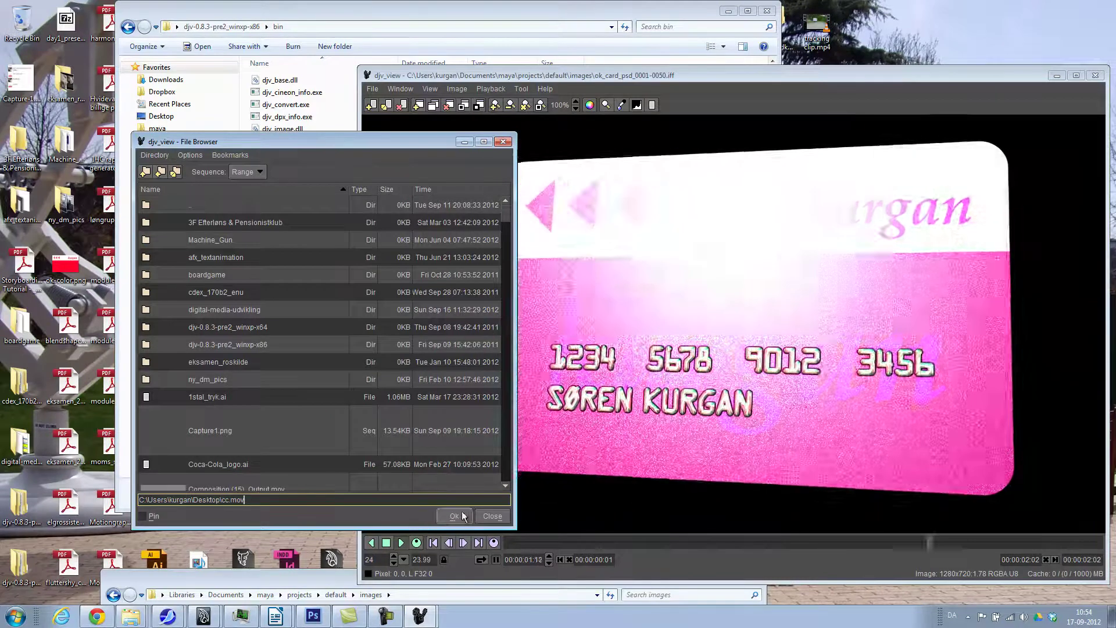
left_click(457, 515)
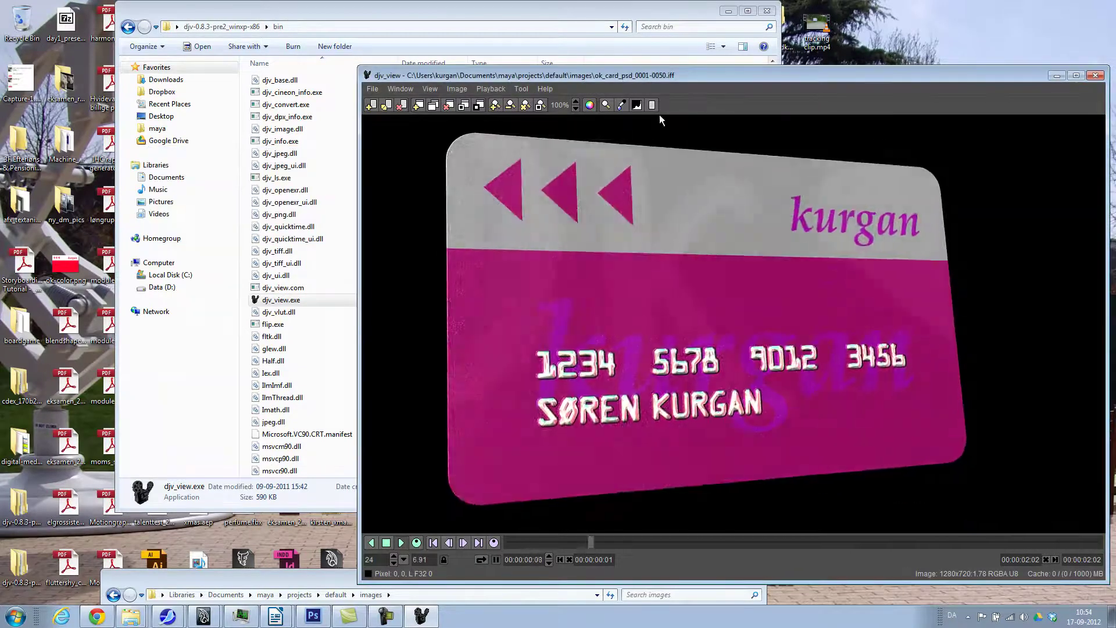
Step: Close djv_view and the bin folder window, and minimize the images folder window to clear the desktop
left_click(1095, 75)
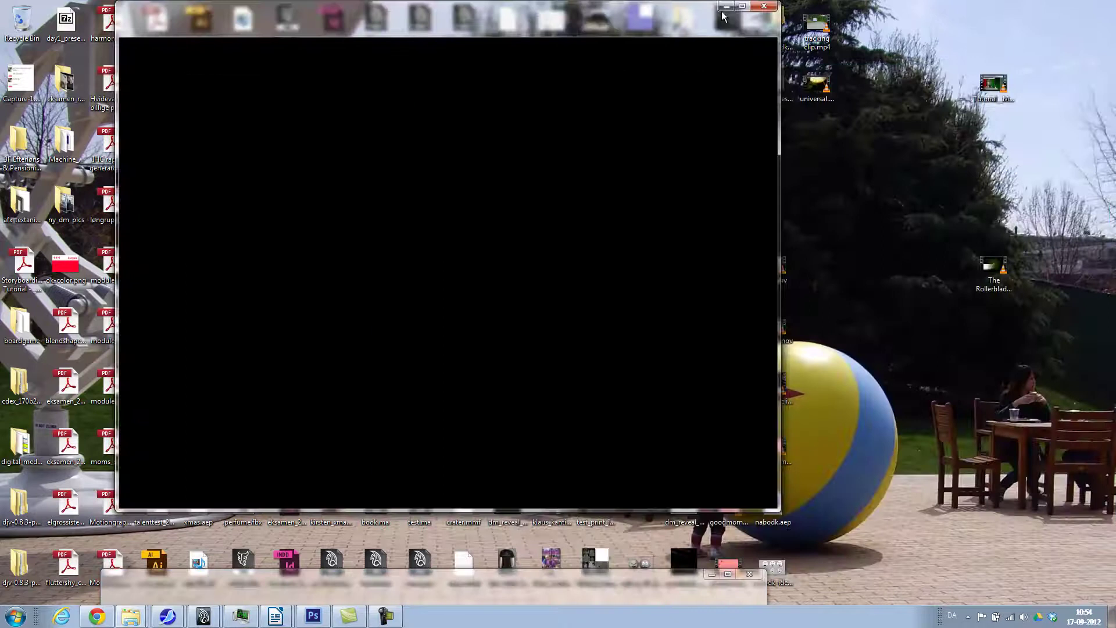
left_click(764, 6)
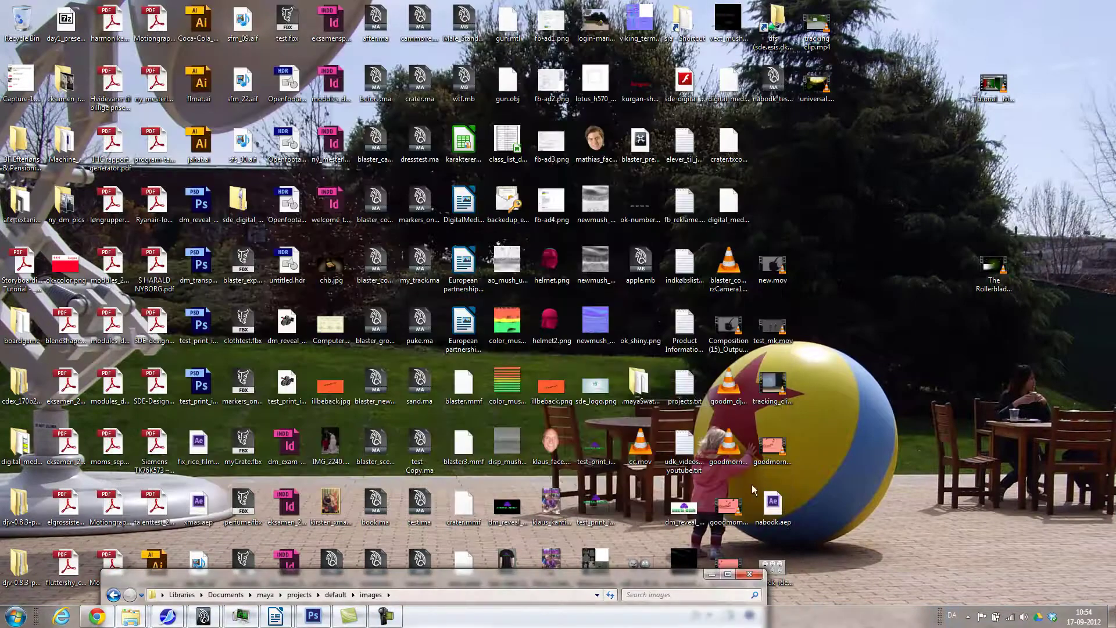
left_click(708, 572)
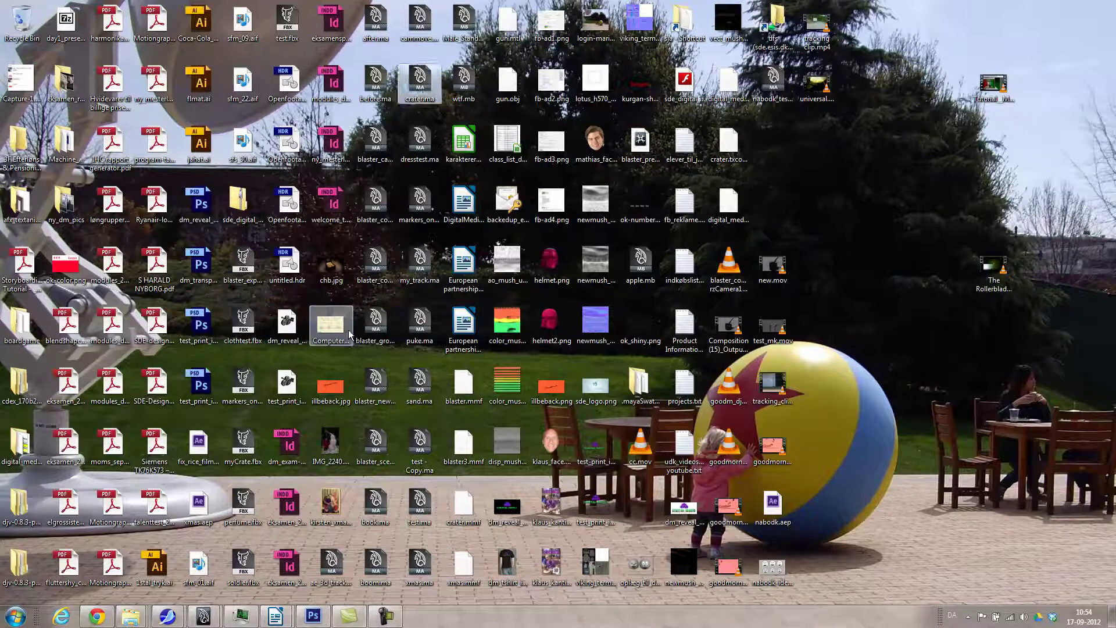
Step: Find the cc.mov file on the desktop, play it in VLC media player to check it, and quit the player
key("c")
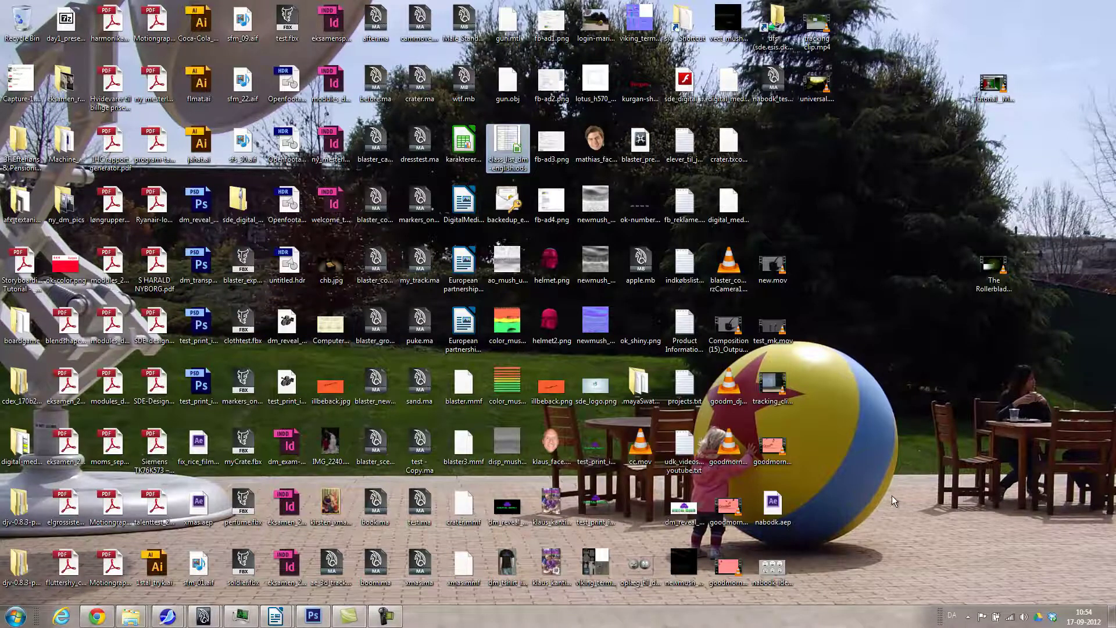
key("c")
key("c")
key("c")
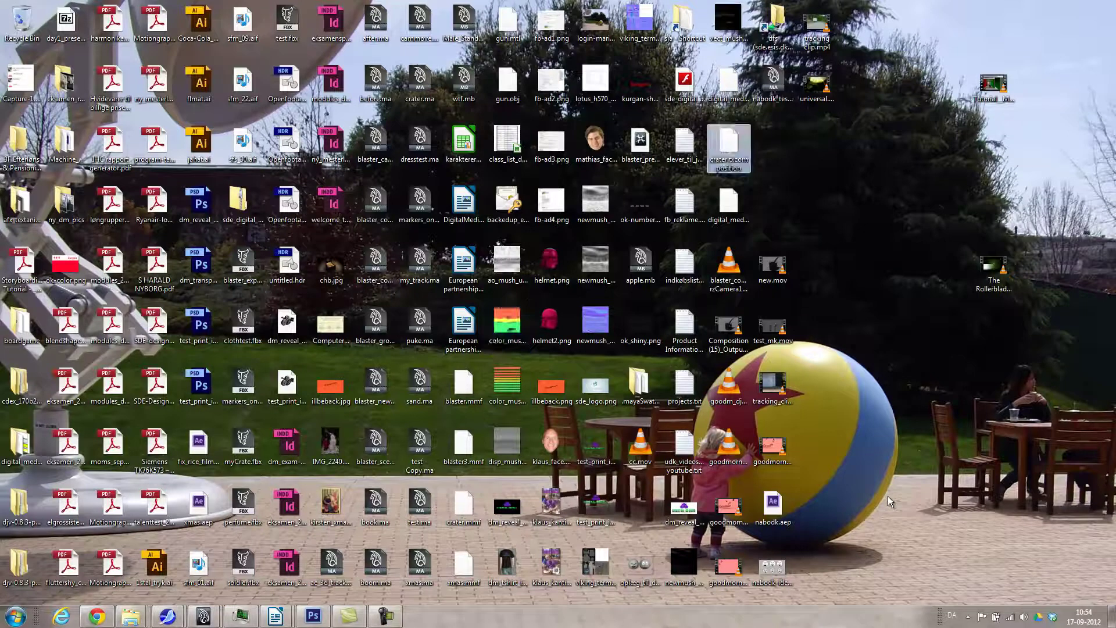
key("c")
key("c")
key("c")
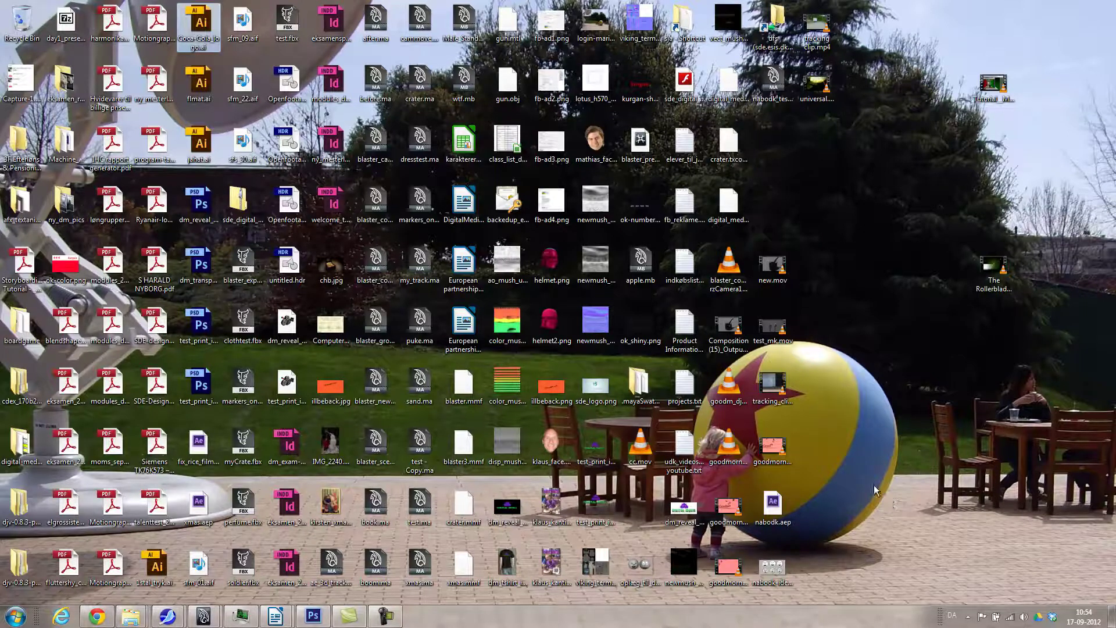
key("c")
key("c")
key("c")
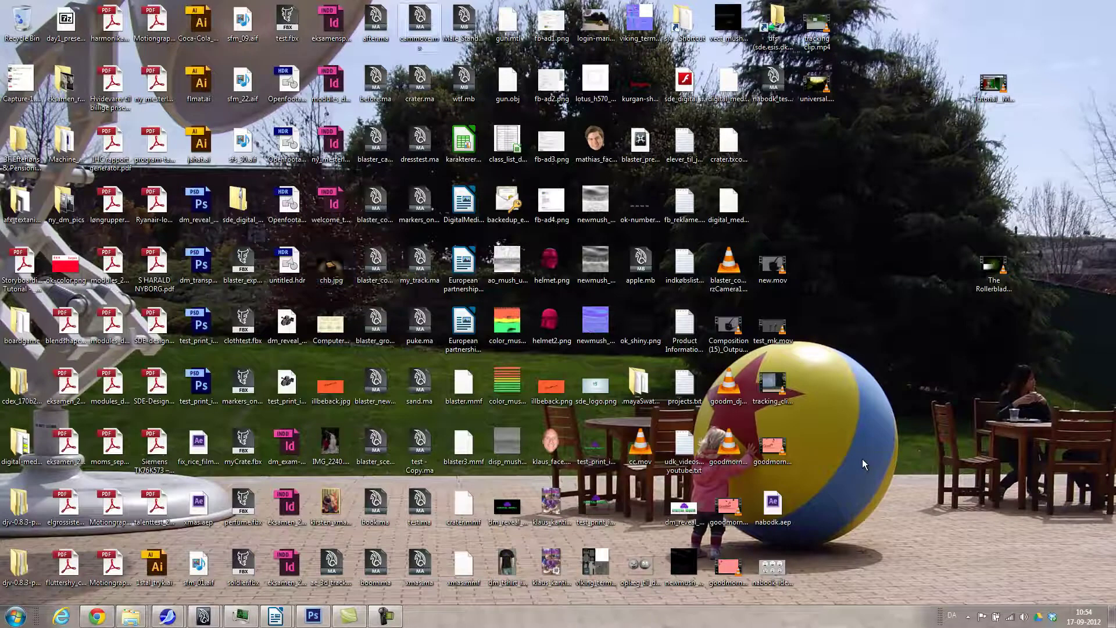
key("c")
key("c")
key("c")
key("c")
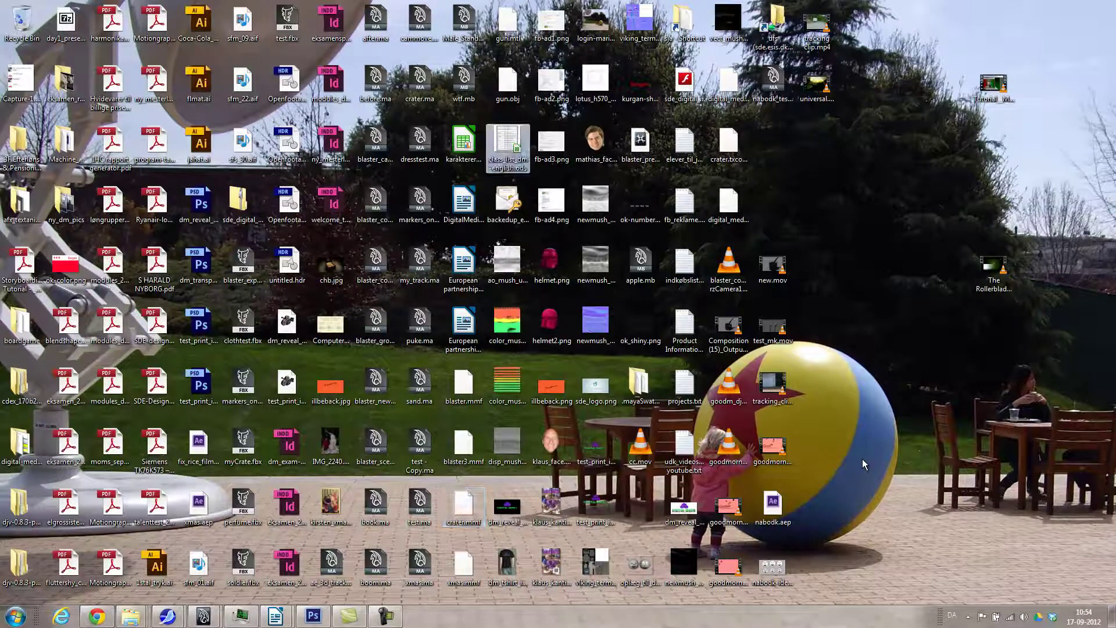
key("c")
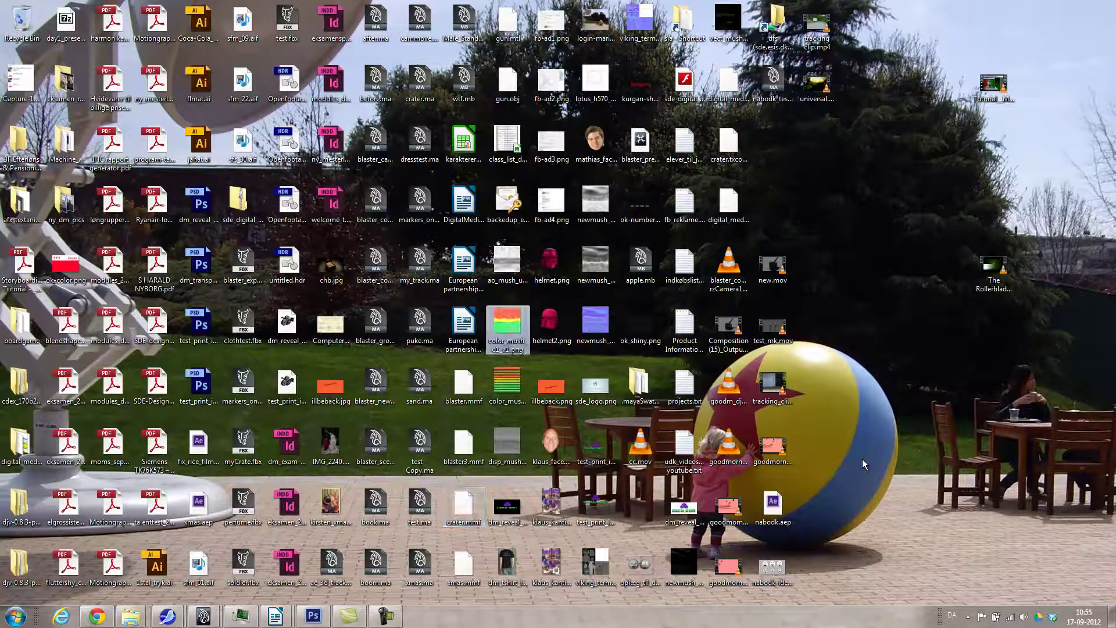
key("c")
key("c")
key("c")
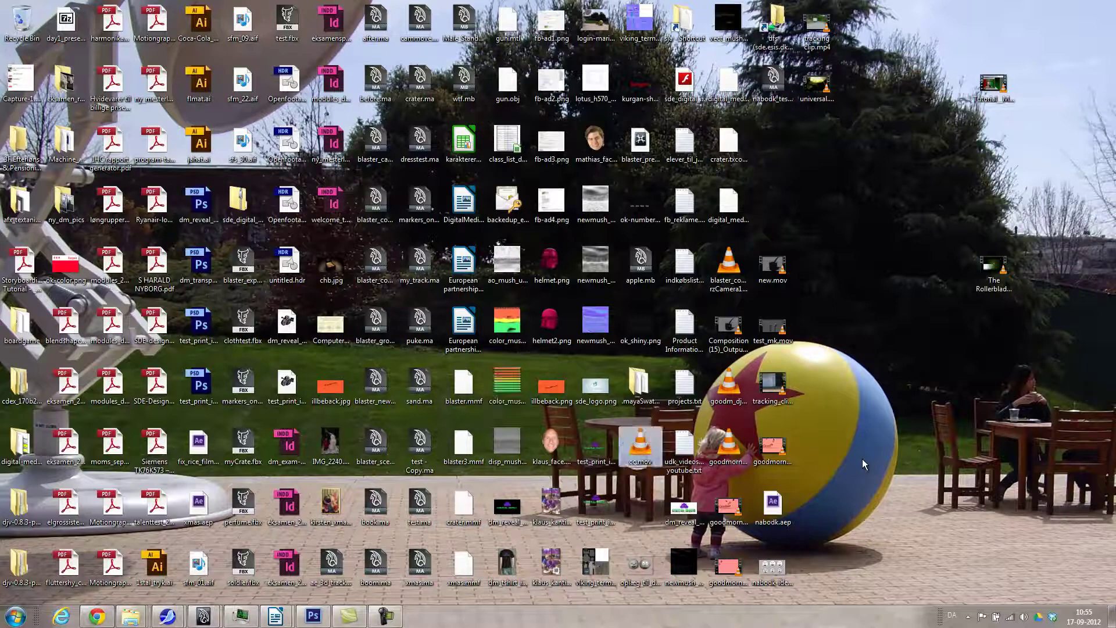
double_click(639, 434)
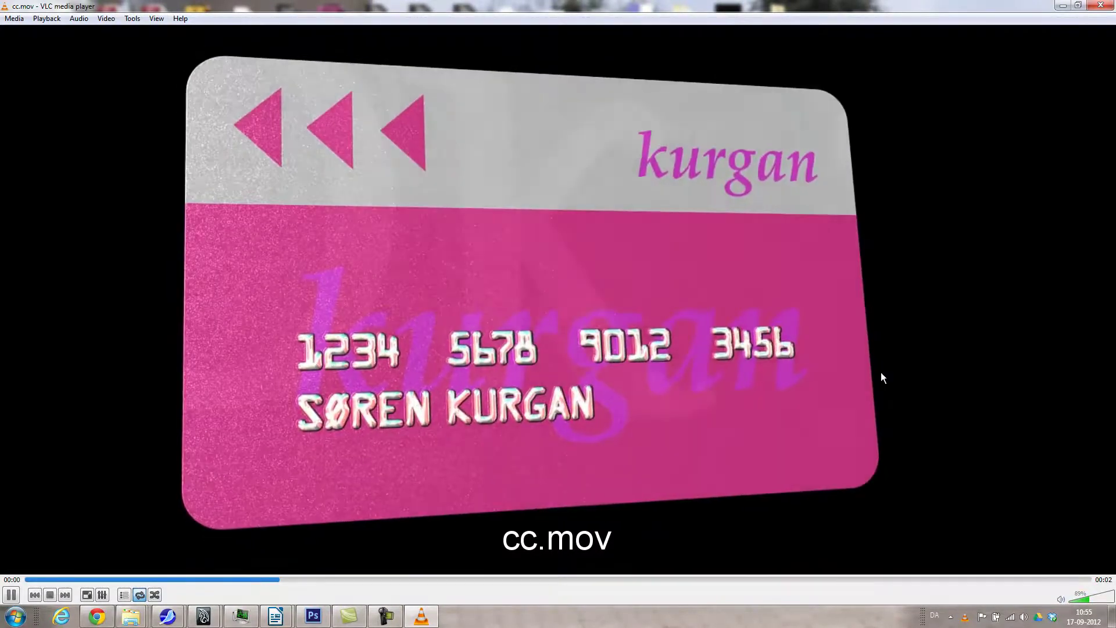
key("ctrl+q")
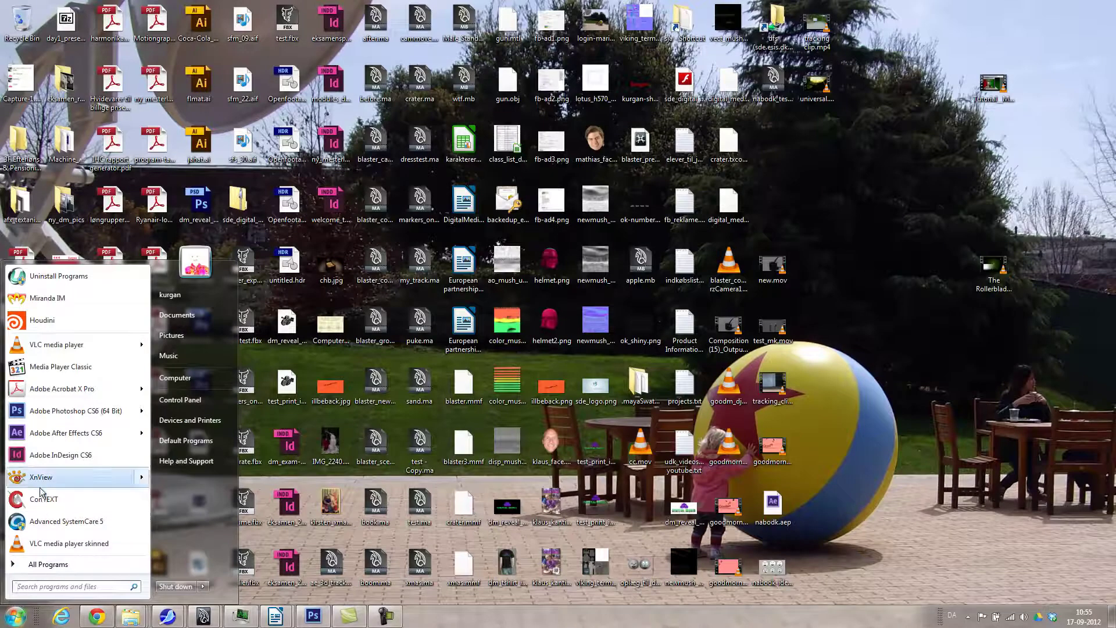
Step: Launch Adobe After Effects from the Adobe Master Collection CS6 program folder, dismiss its welcome screen, and maximize the window
left_click(42, 563)
scroll(54, 516, "down", 2)
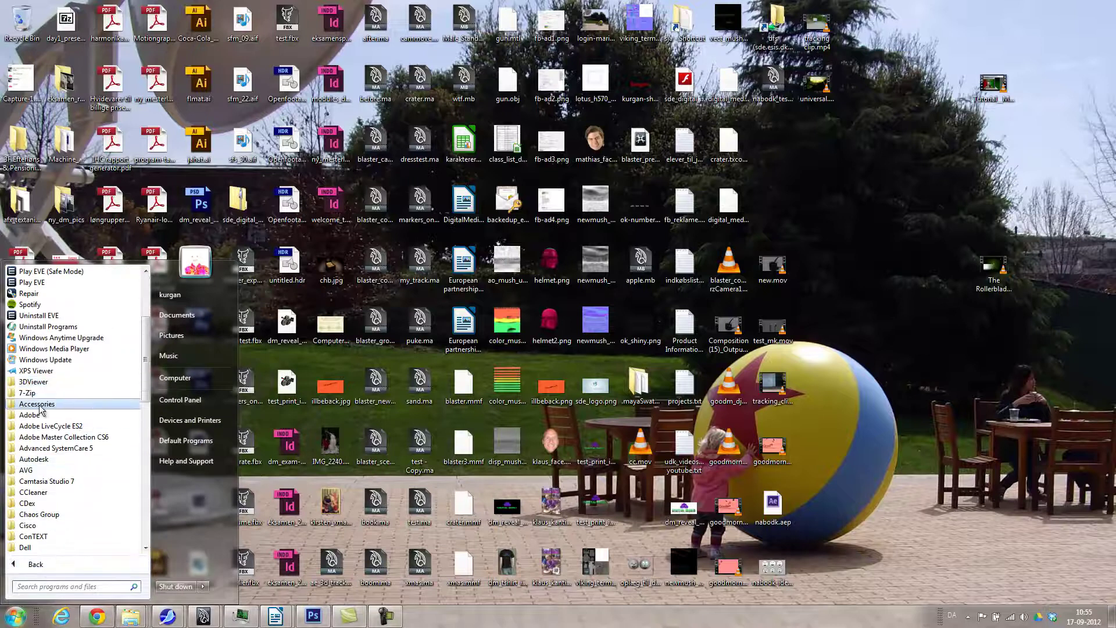
left_click(56, 437)
left_click(69, 317)
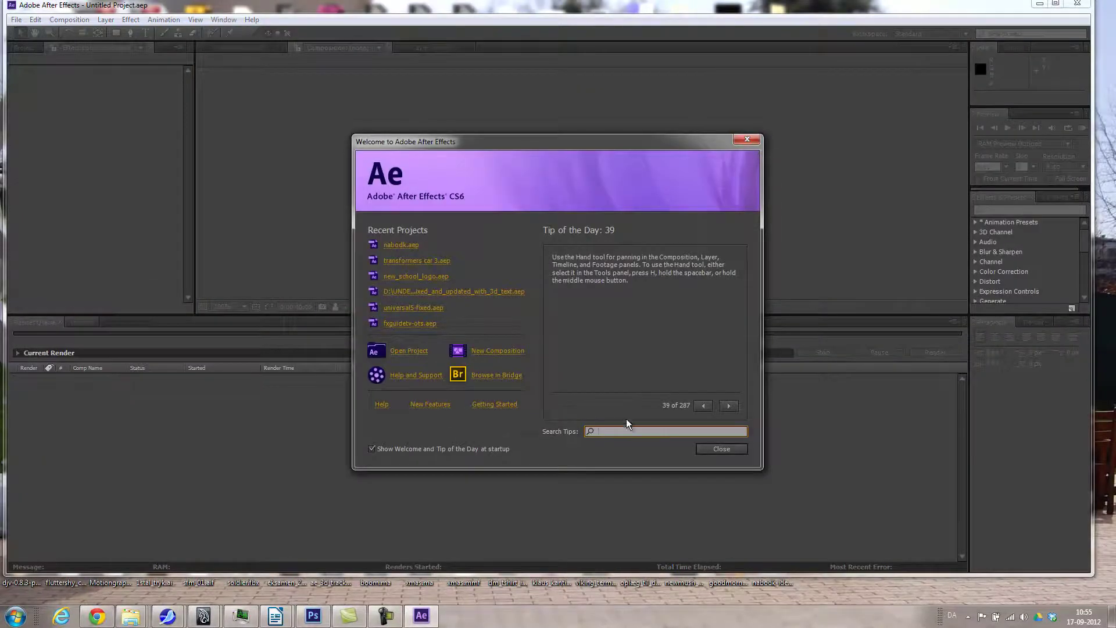
left_click(712, 449)
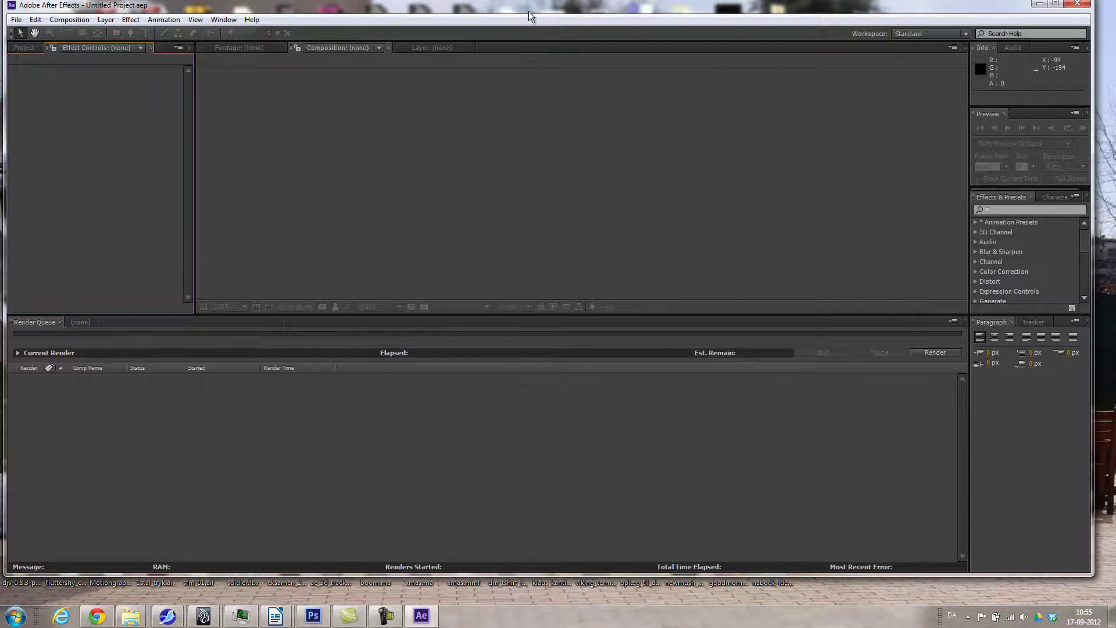
double_click(528, 12)
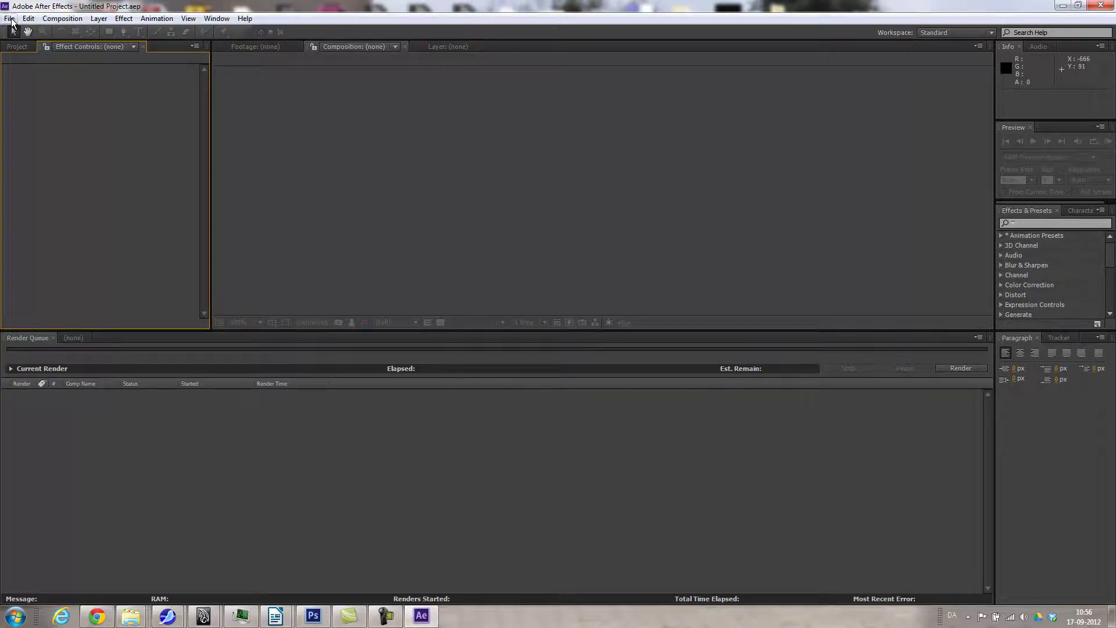
Step: Start a file import in the Project panel and browse from the Documents library to maya\projects\default\images
left_click(18, 47)
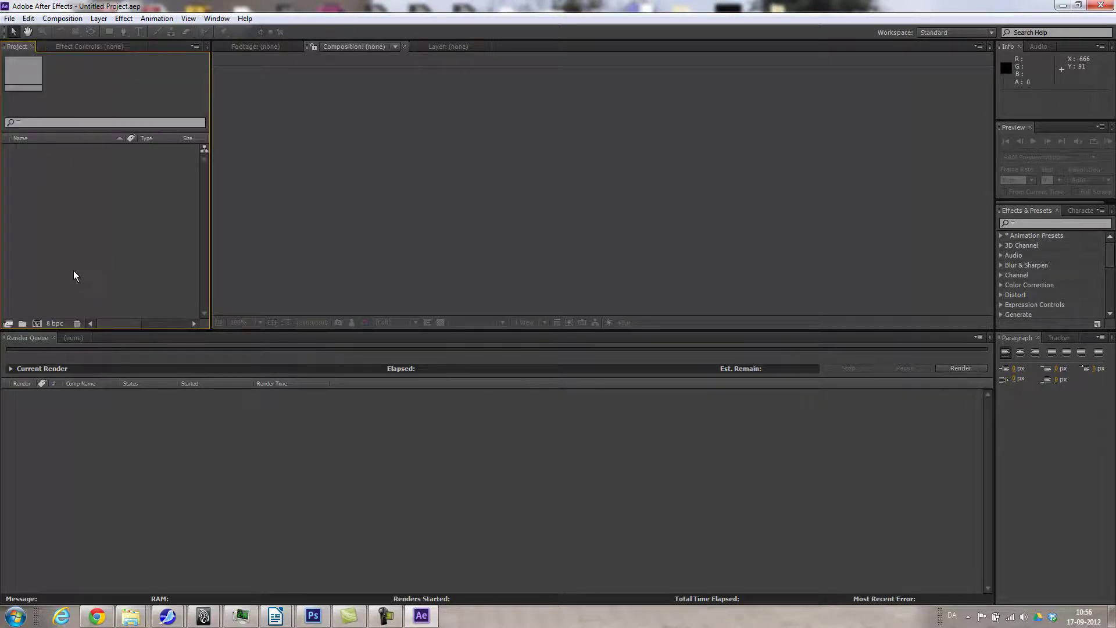
right_click(79, 173)
mouse_move(135, 222)
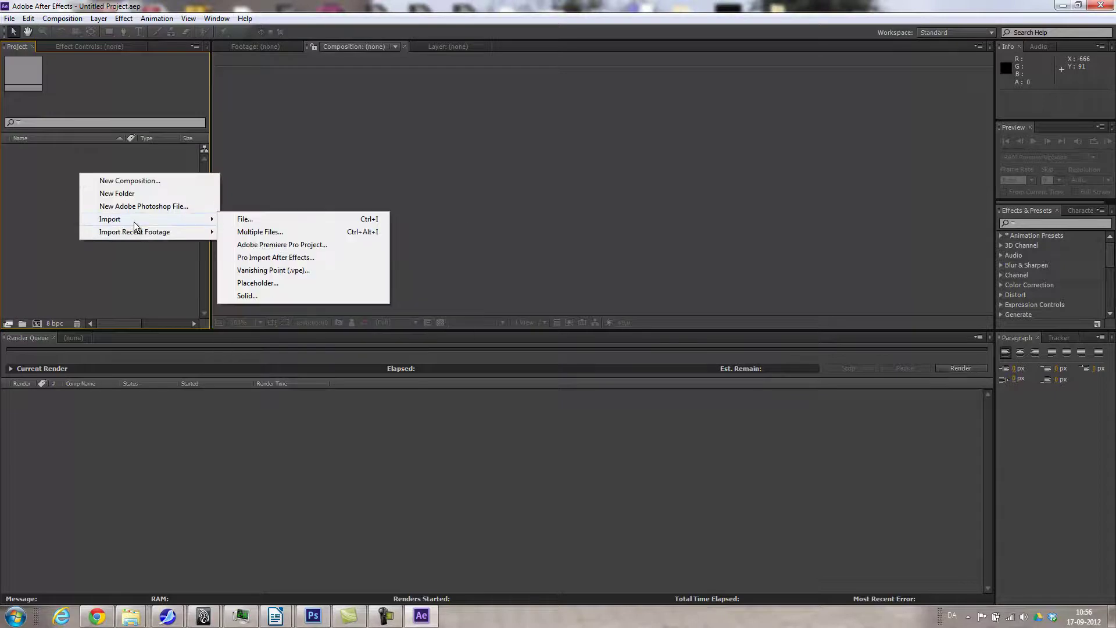
left_click(266, 219)
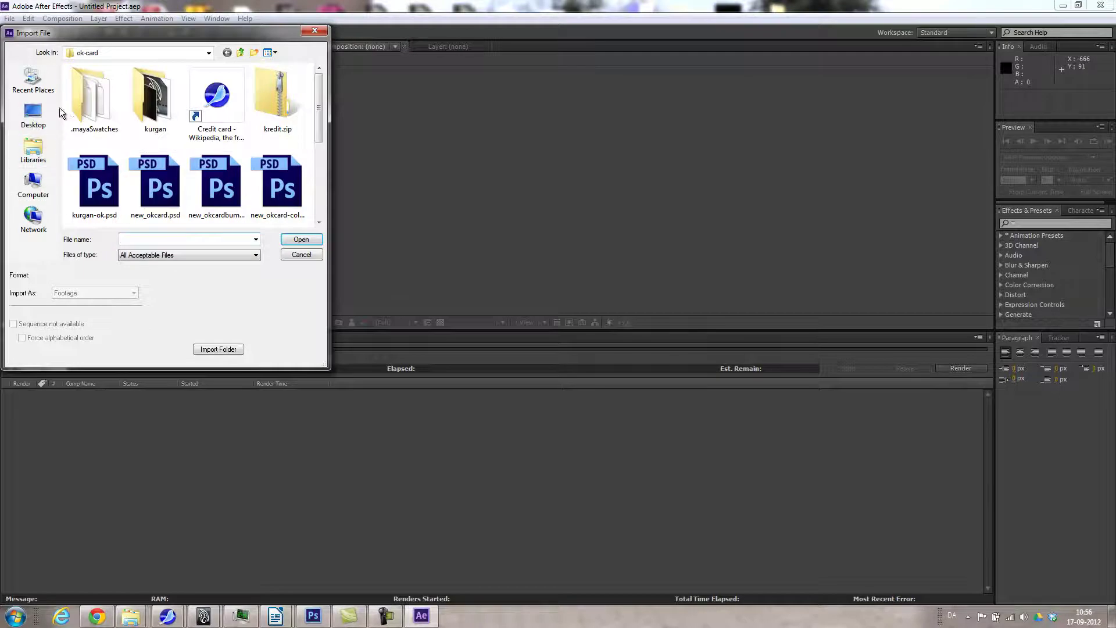
left_click(35, 155)
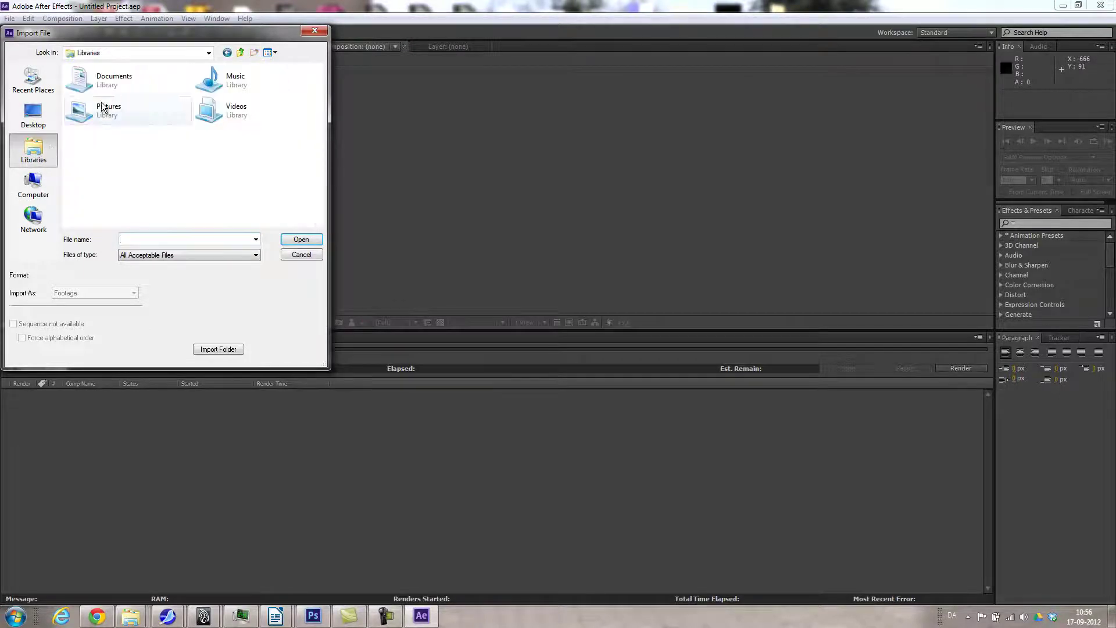
double_click(99, 86)
double_click(85, 126)
double_click(89, 161)
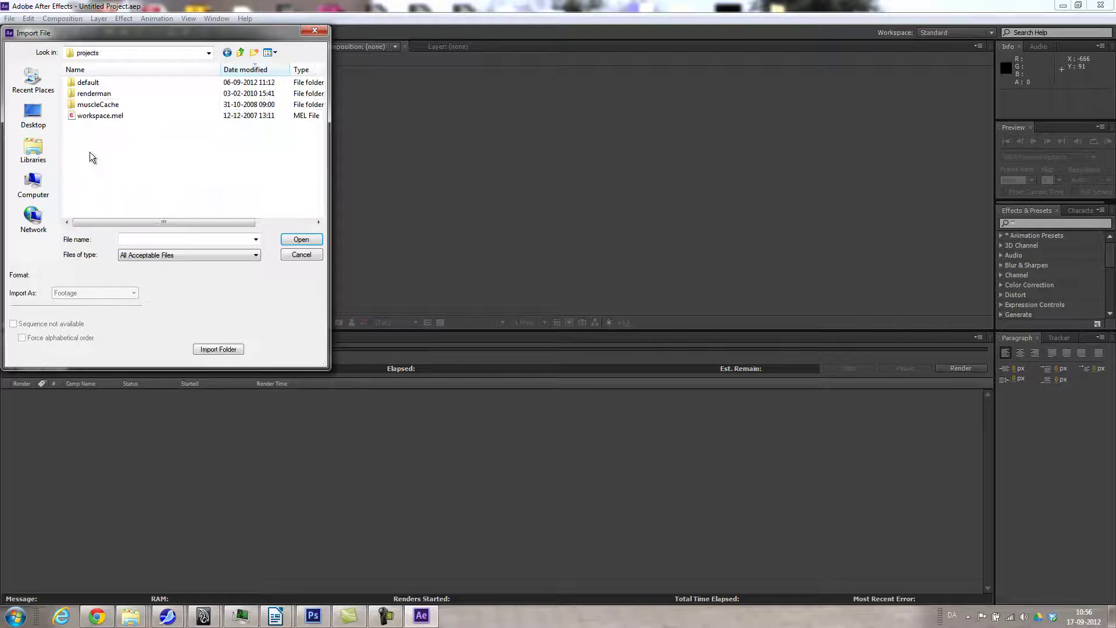
double_click(85, 83)
double_click(83, 118)
Step: Import ok_card_psd_0001.iff as an IFF sequence with Straight - Unmatted alpha, and play the imported footage
scroll(174, 158, "down", 1)
scroll(175, 158, "down", 12)
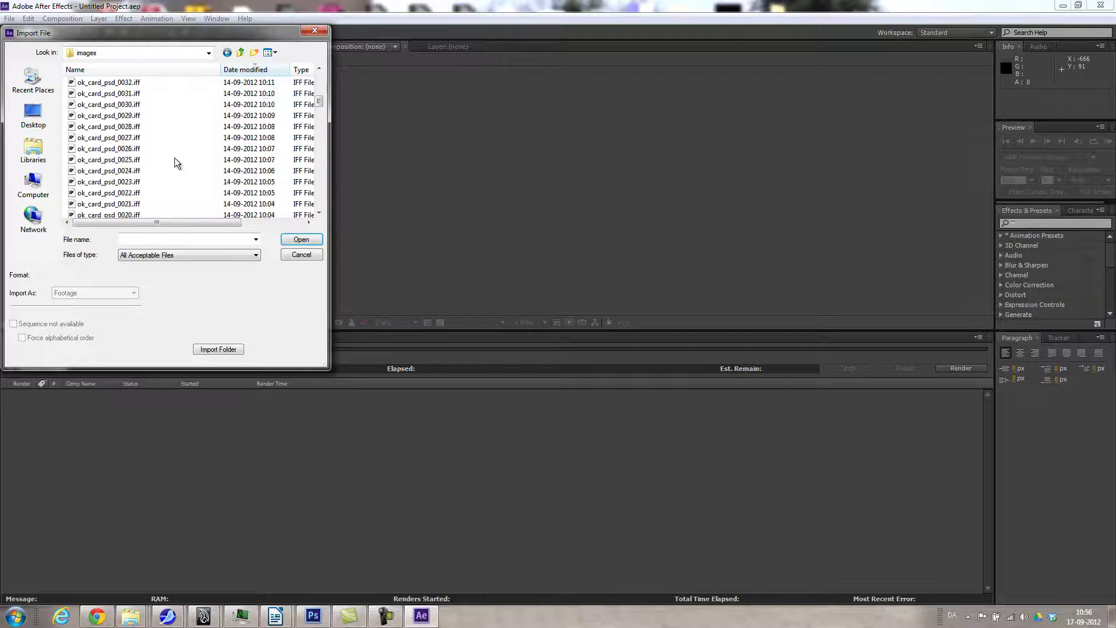
left_click(174, 159)
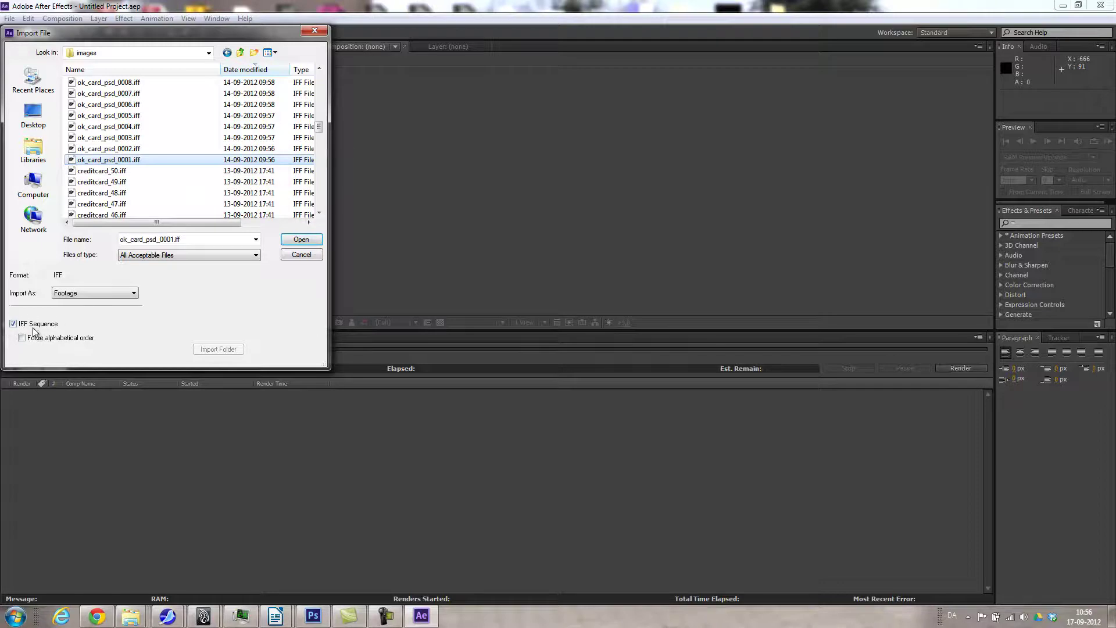
left_click(301, 239)
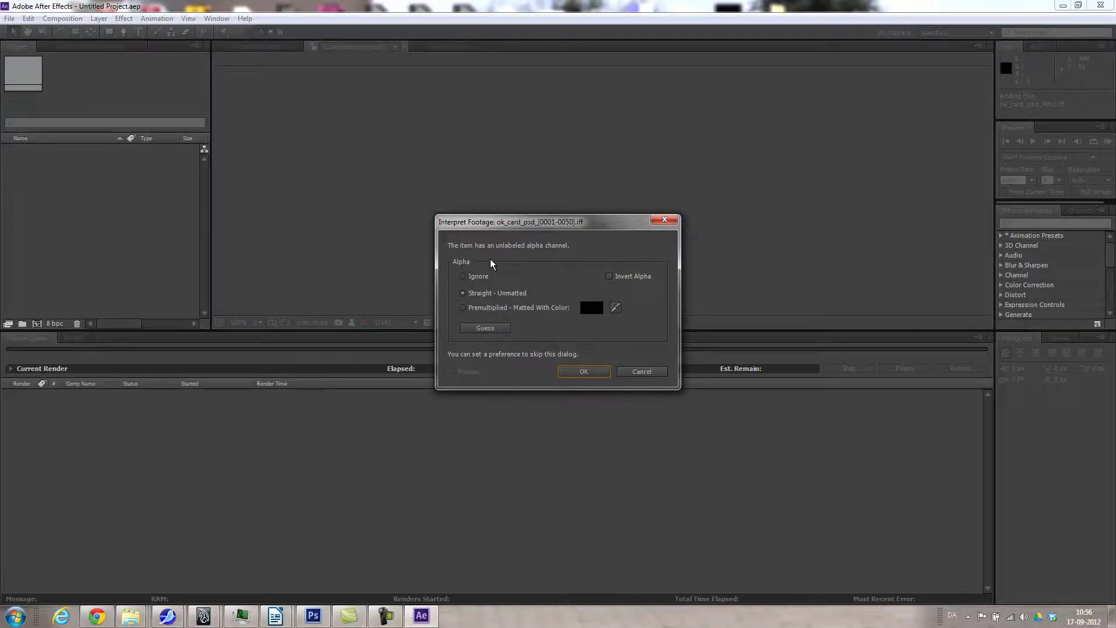
left_click(574, 375)
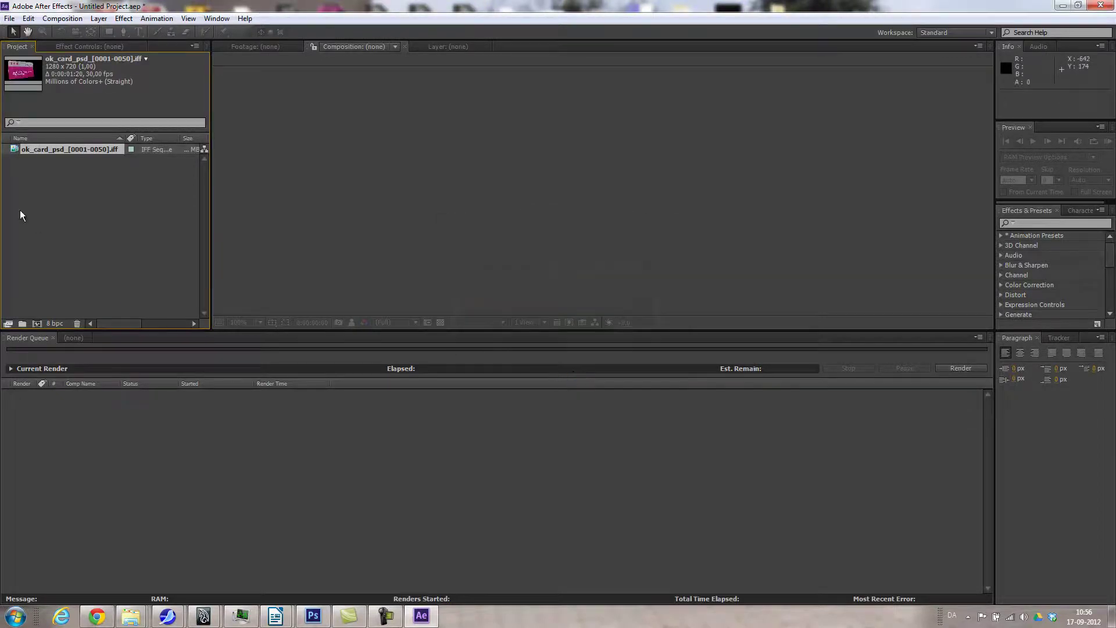
double_click(16, 149)
key("space")
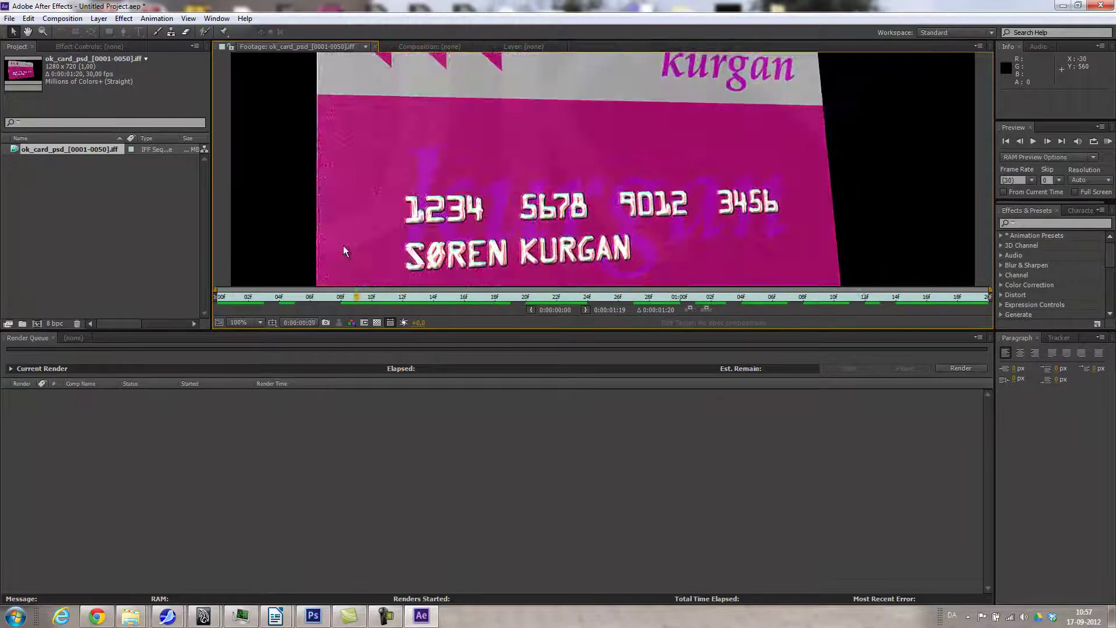
Step: Stop the footage playback and interpret the ok_card_psd IFF sequence at an assumed frame rate of 25 frames per second
key("space")
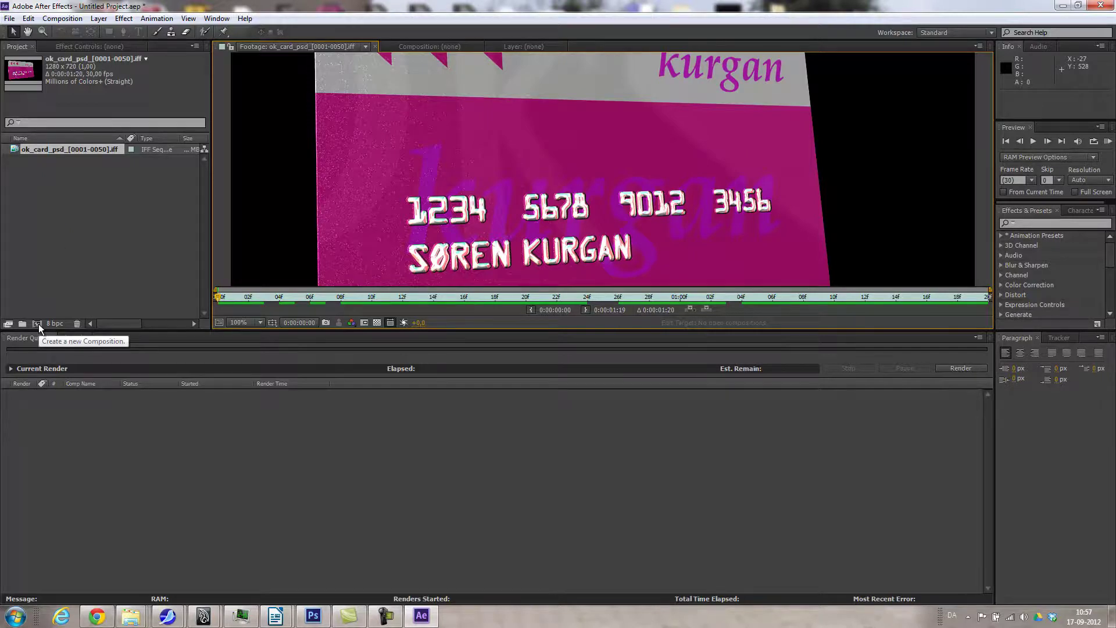
left_click_drag(53, 147, 71, 200)
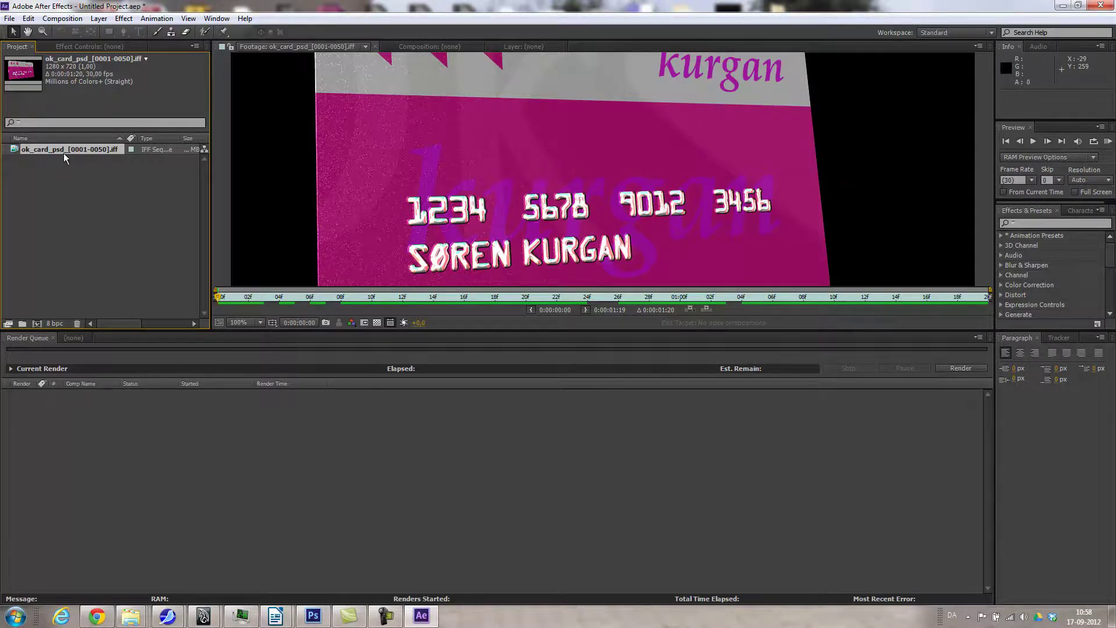
right_click(34, 149)
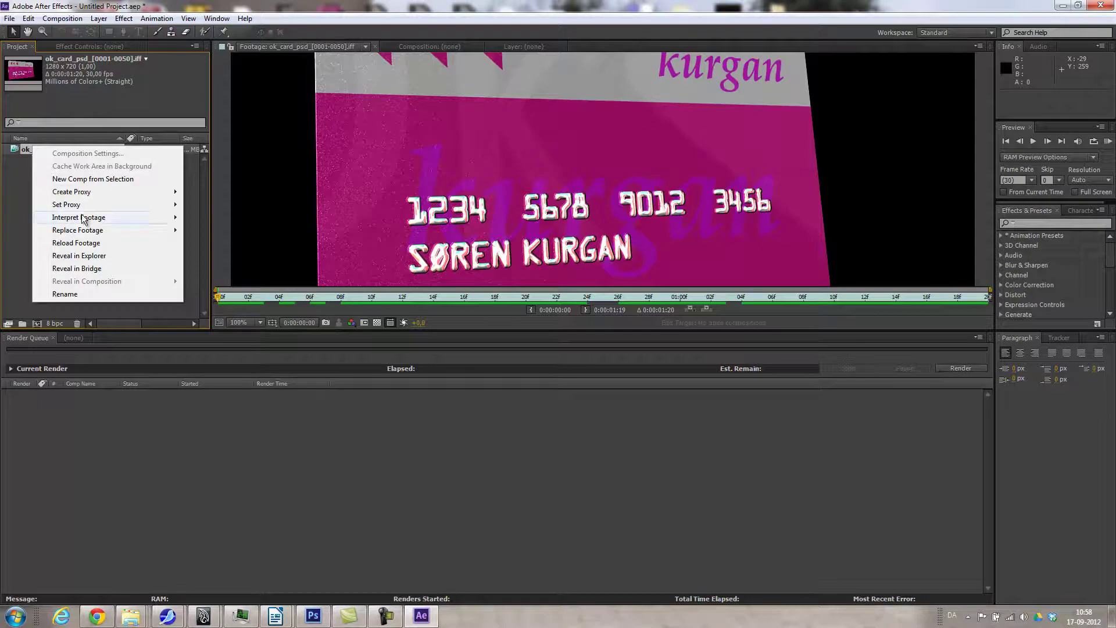
mouse_move(87, 217)
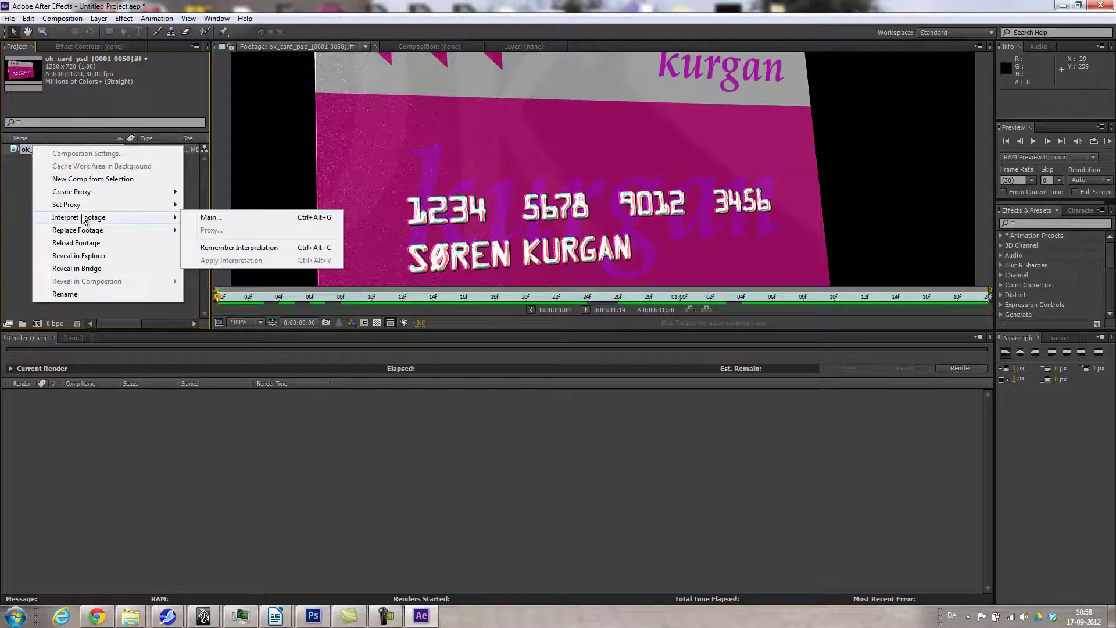
left_click(208, 218)
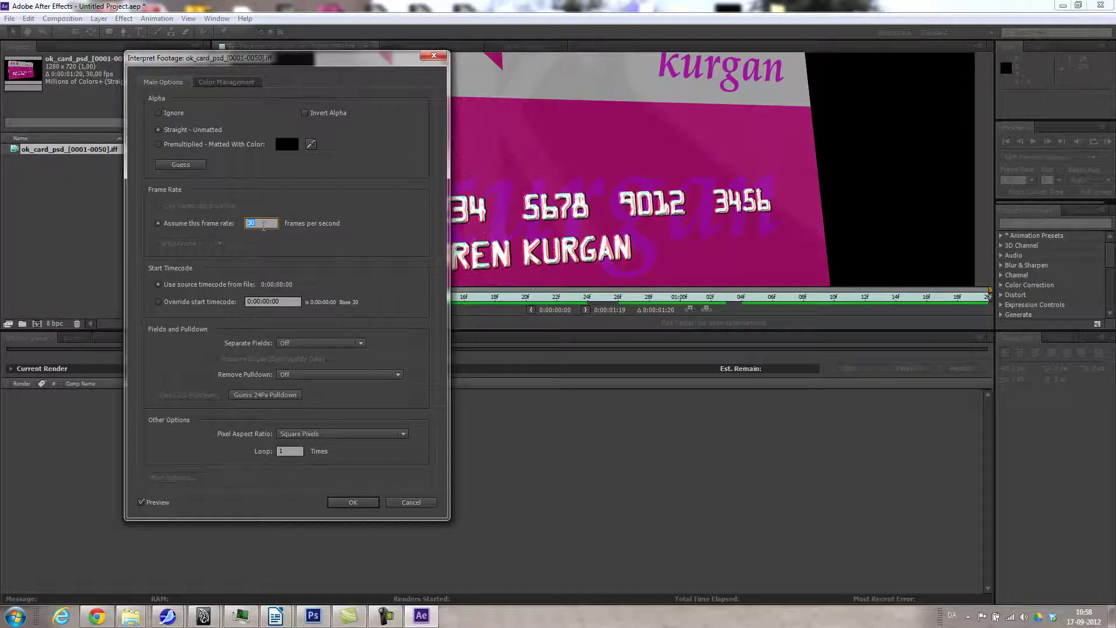
type("25")
left_click(342, 502)
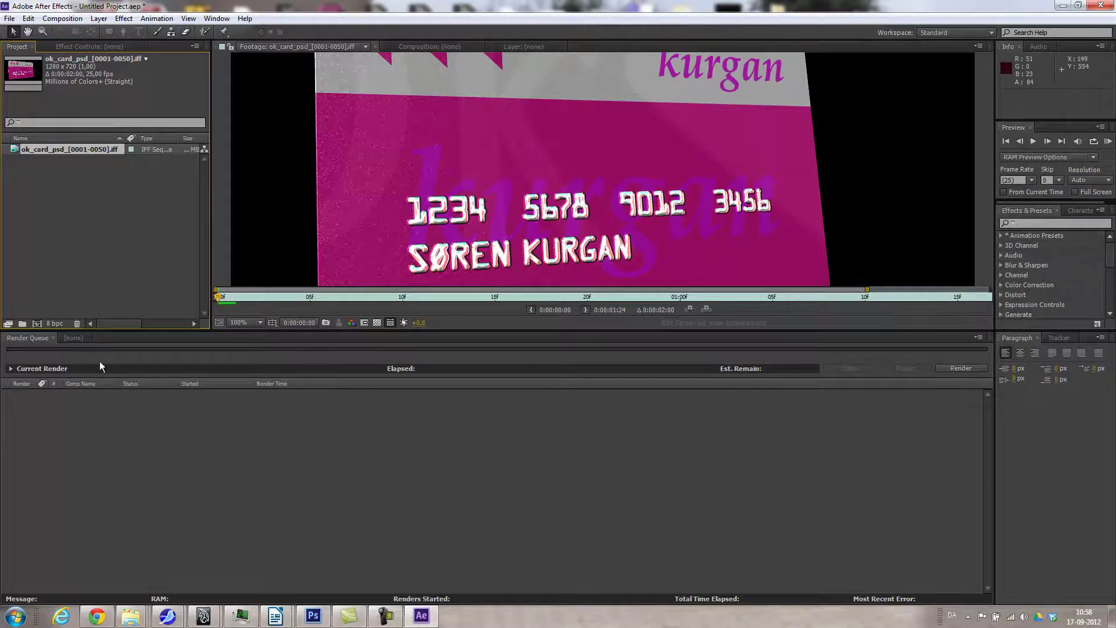
Step: Create a new composition from the ok_card_psd IFF sequence and scrub through its timeline from start to end and back
left_click_drag(47, 152, 37, 322)
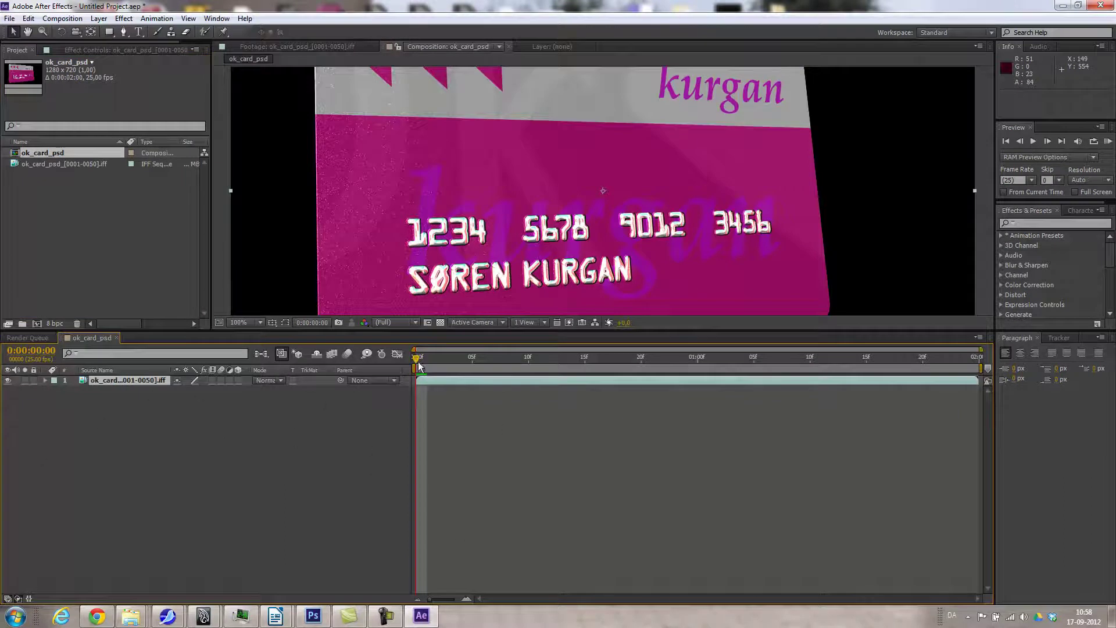
left_click_drag(416, 357, 1052, 388)
left_click_drag(968, 356, 396, 347)
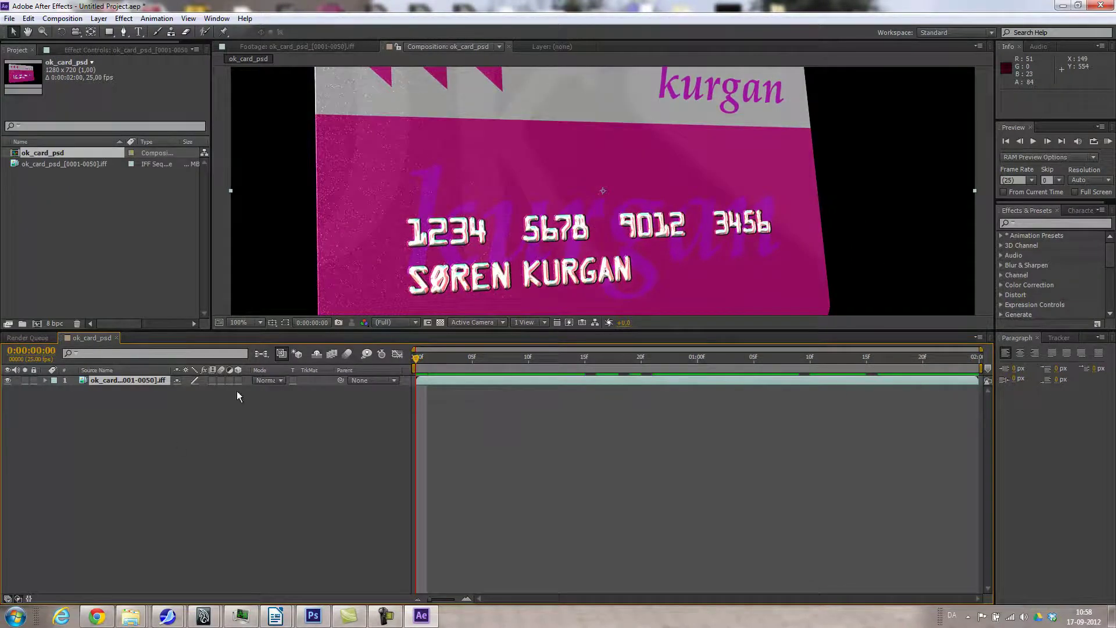
scroll(526, 264, "down", 2)
left_click_drag(416, 330, 447, 433)
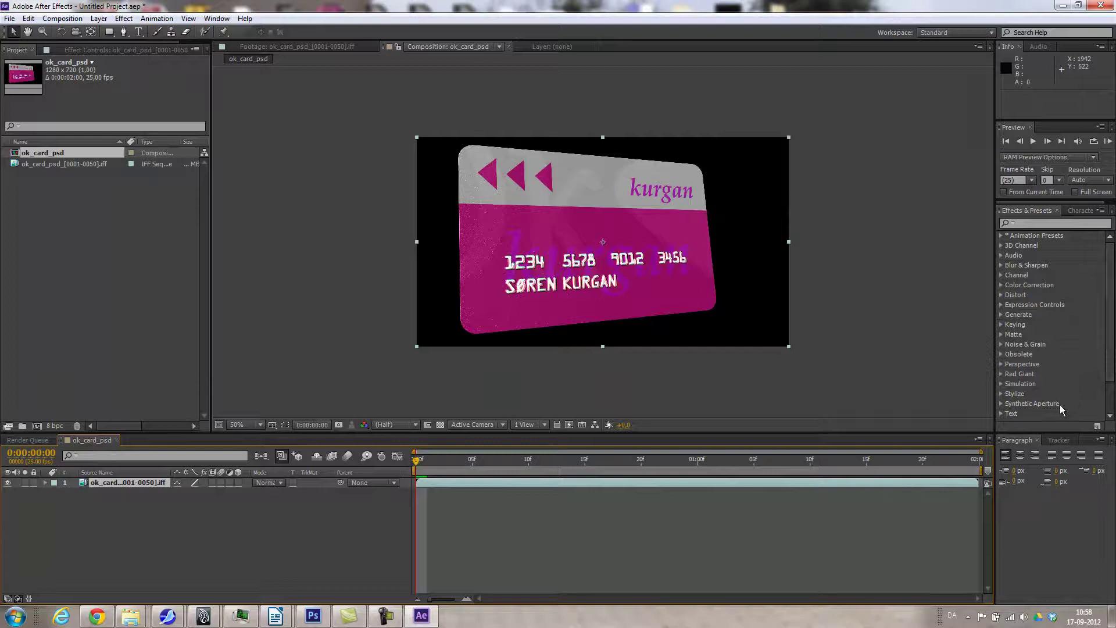
Step: Apply the Stylize effect Glow to the card layer, raise its Glow Threshold to about 79.6%, and preview the composition
left_click(1001, 394)
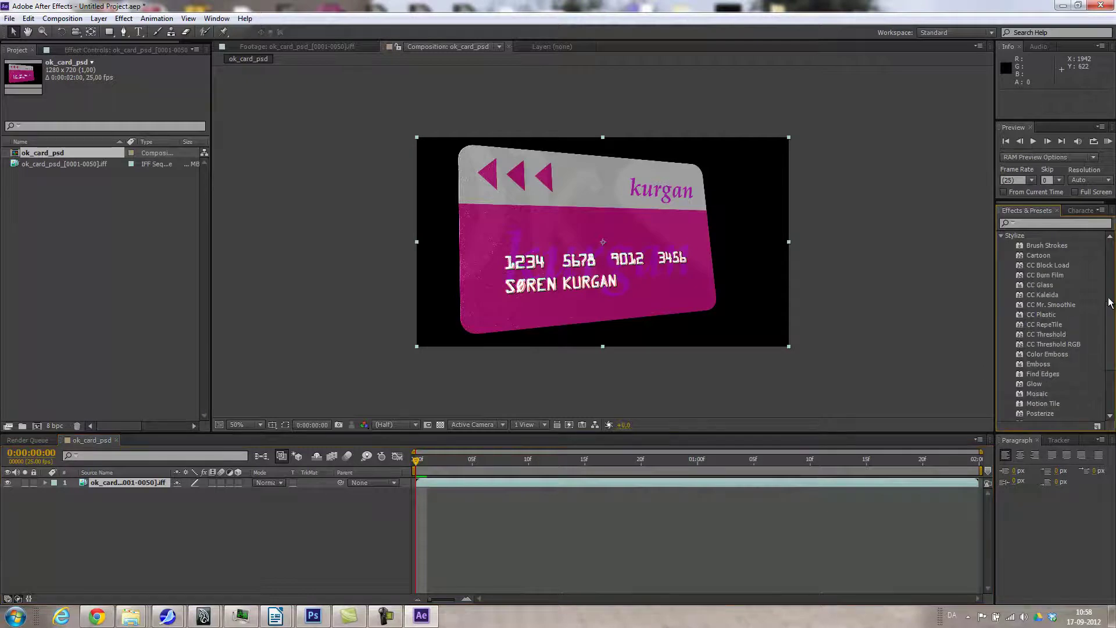
left_click_drag(1033, 384, 599, 235)
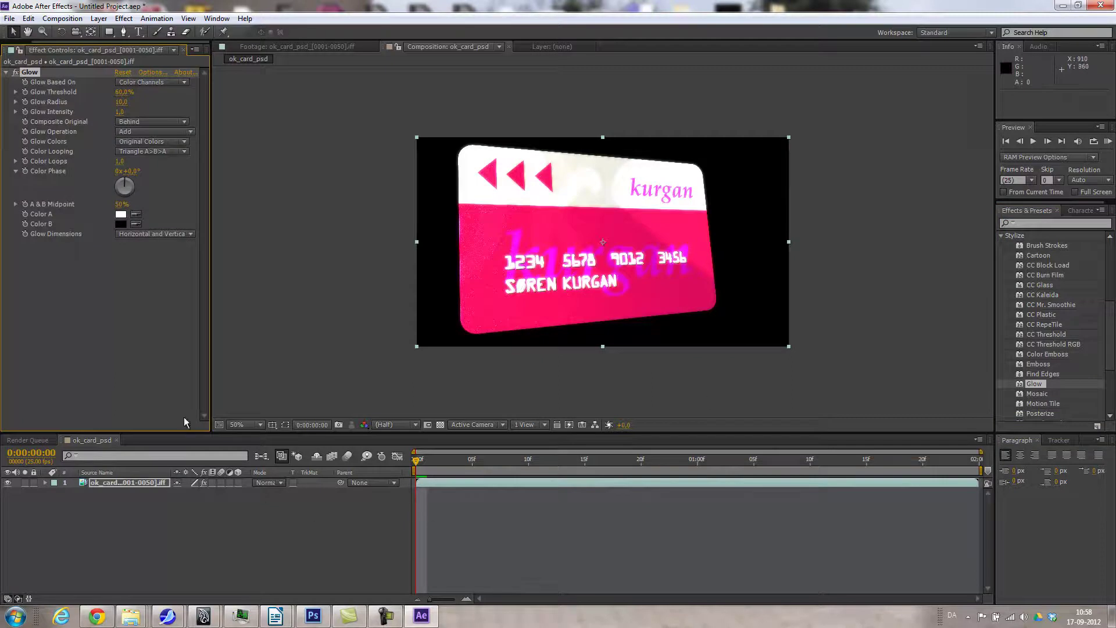
left_click_drag(127, 95, 151, 91)
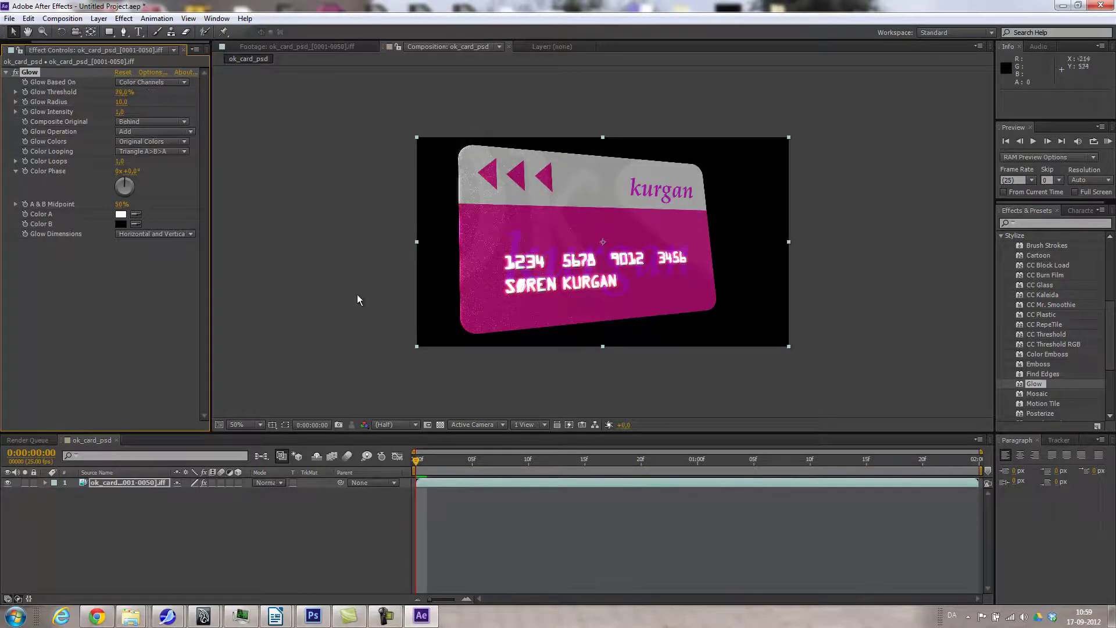
key("slash")
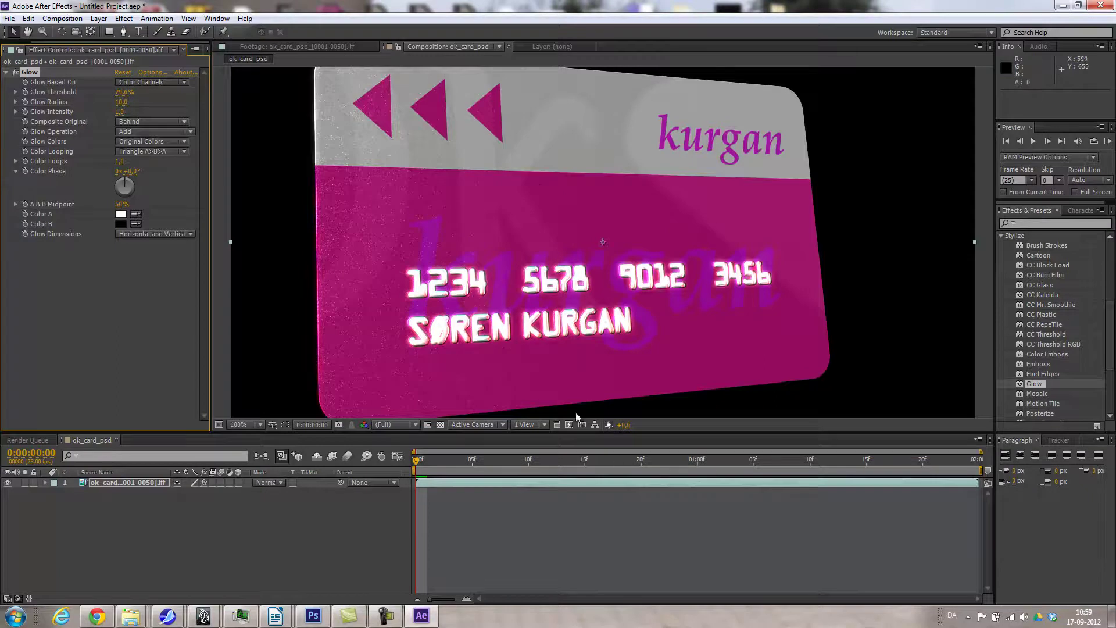
key("space")
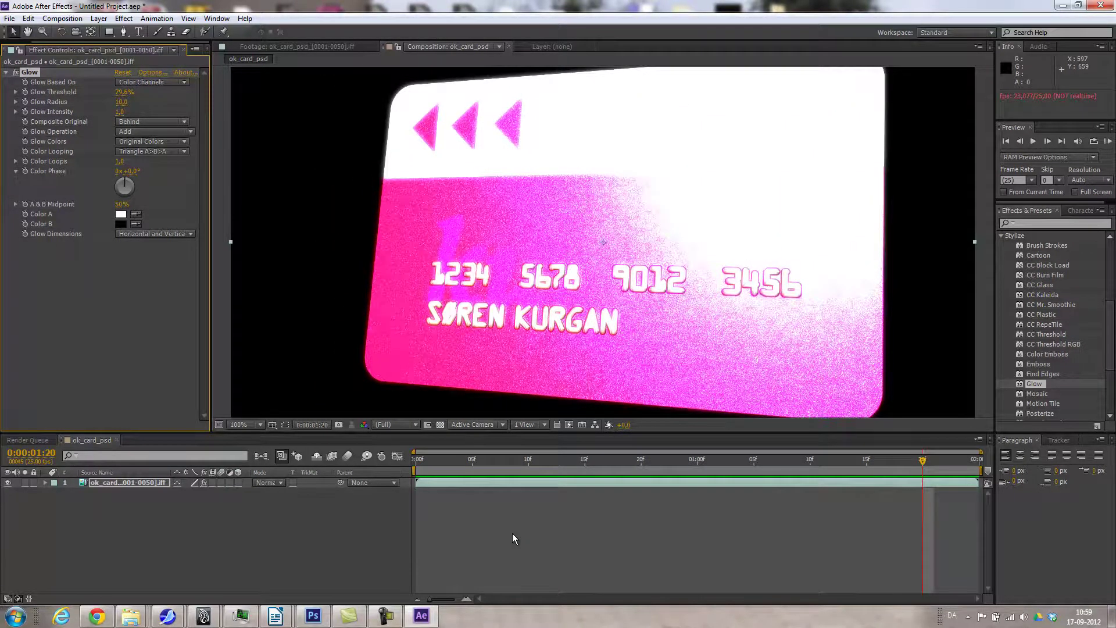
Step: Add the ok_card_psd composition to the render queue and set its output module to H.264 format without audio output
left_click(58, 19)
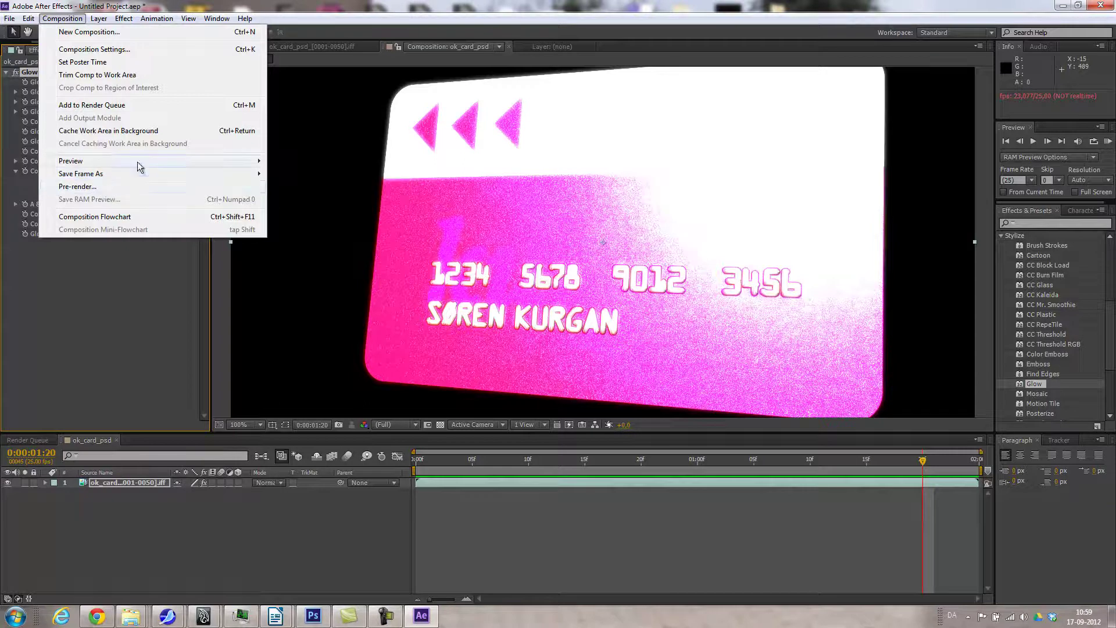
left_click(99, 108)
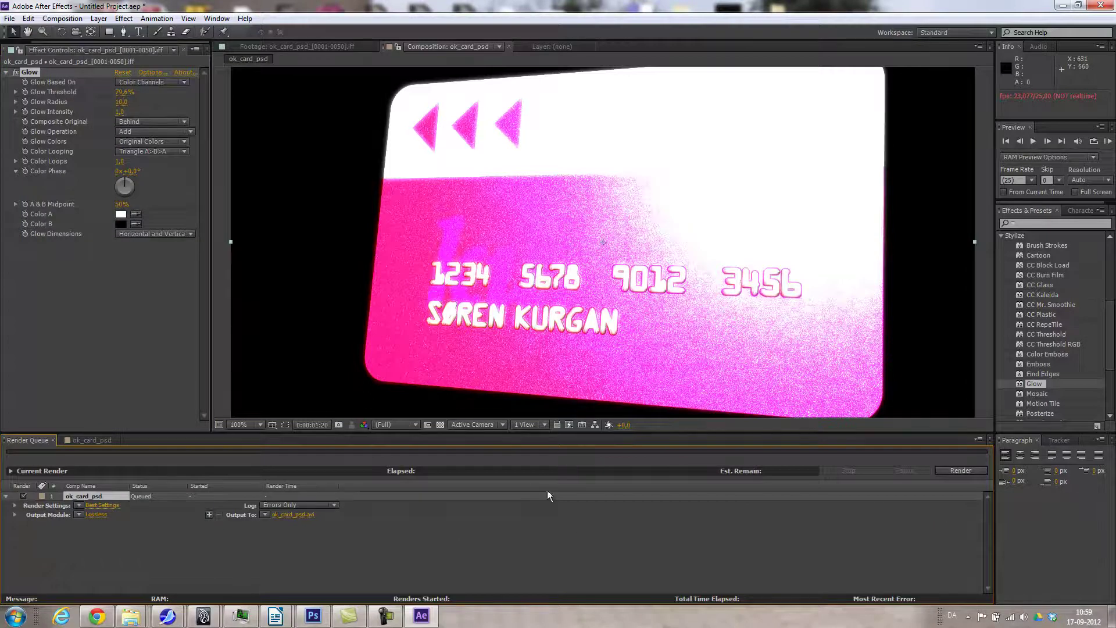
left_click(99, 517)
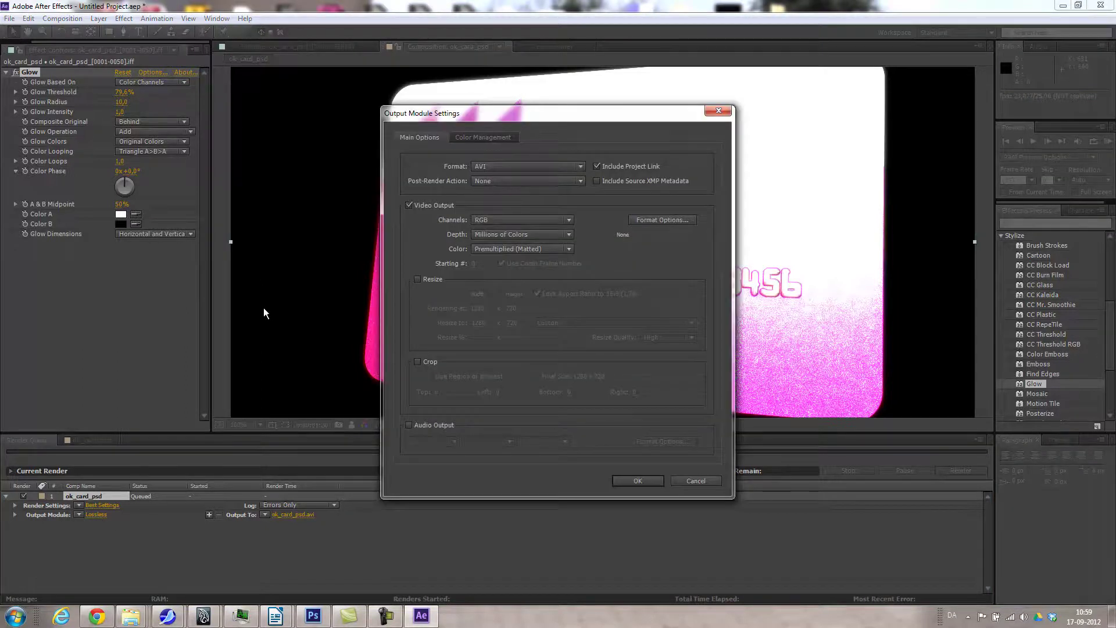
left_click(505, 165)
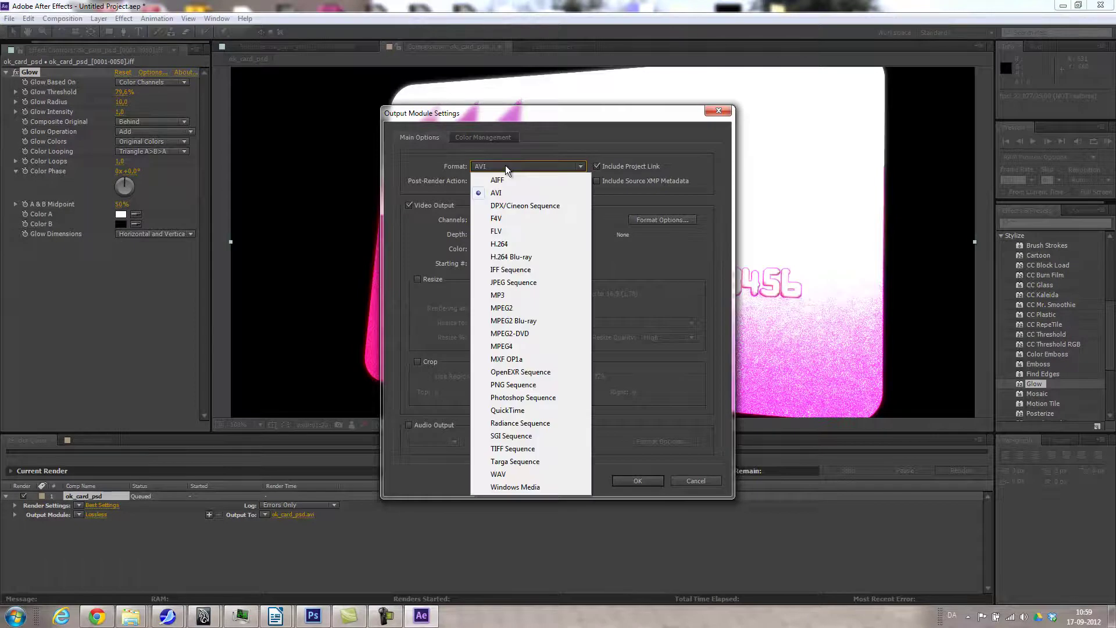
left_click(499, 244)
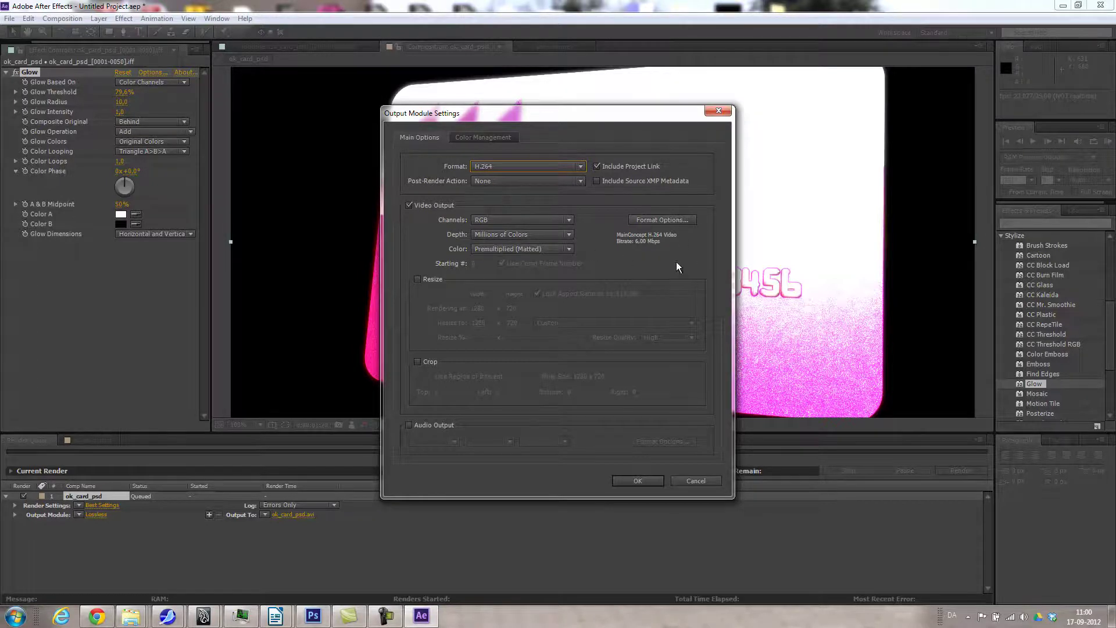
left_click(659, 220)
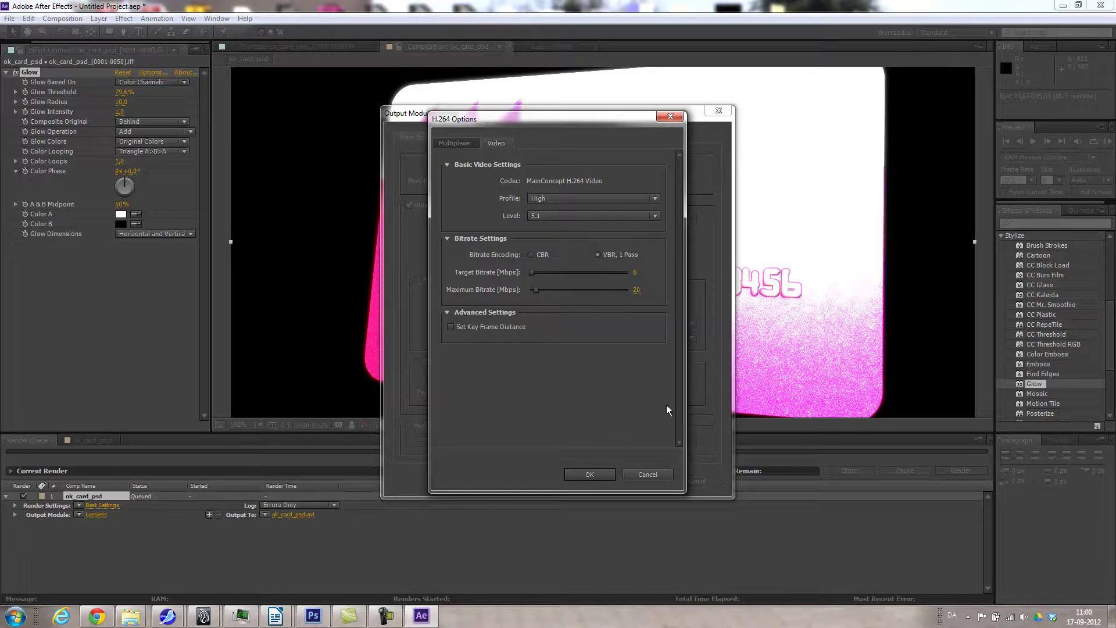
left_click(591, 473)
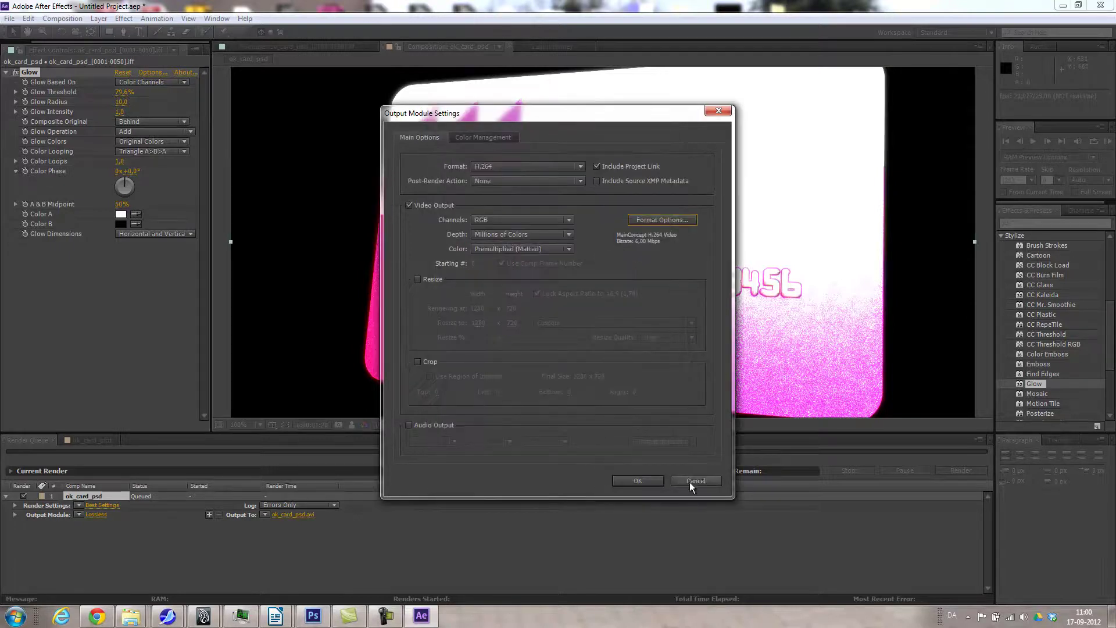
left_click(409, 425)
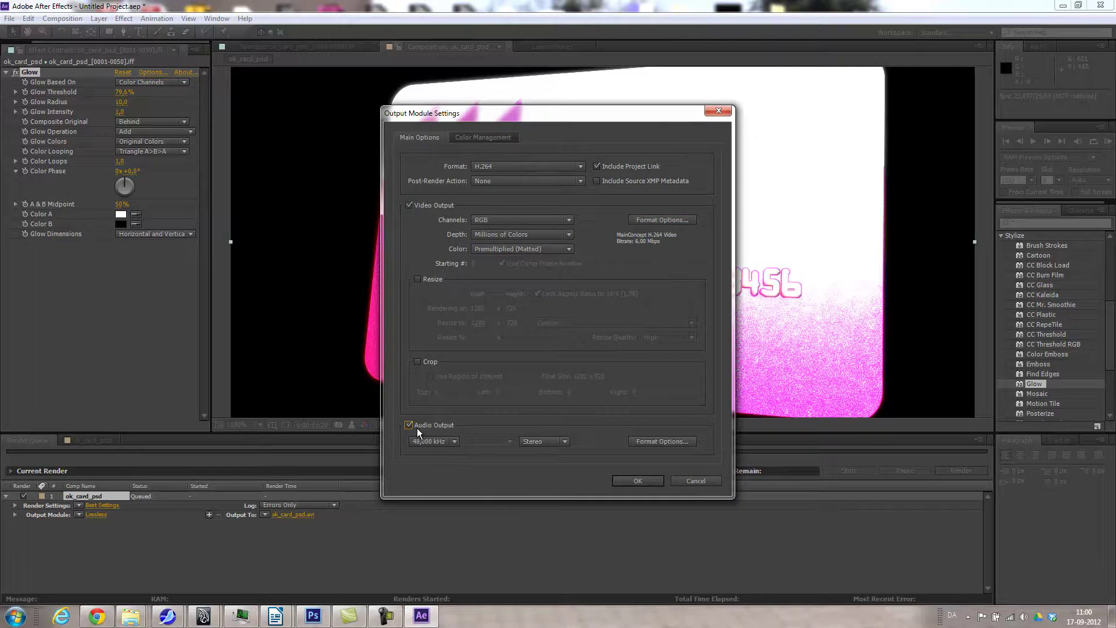
left_click(410, 424)
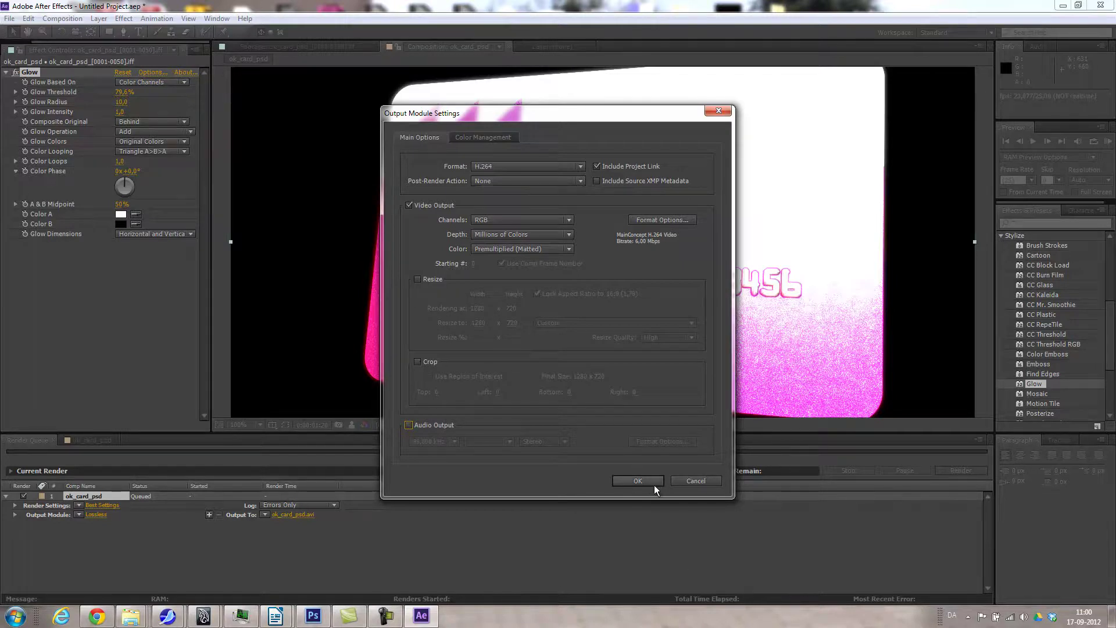
left_click(638, 480)
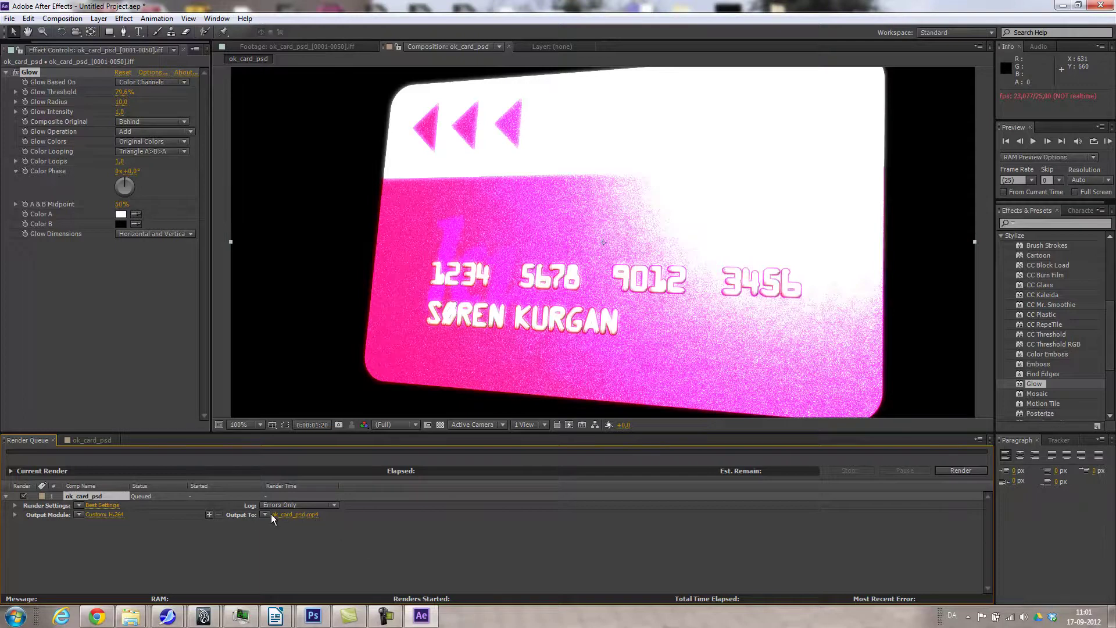
Step: Set the render output to ok_card_psd.mp4 on the Desktop and render the queued composition
left_click(288, 515)
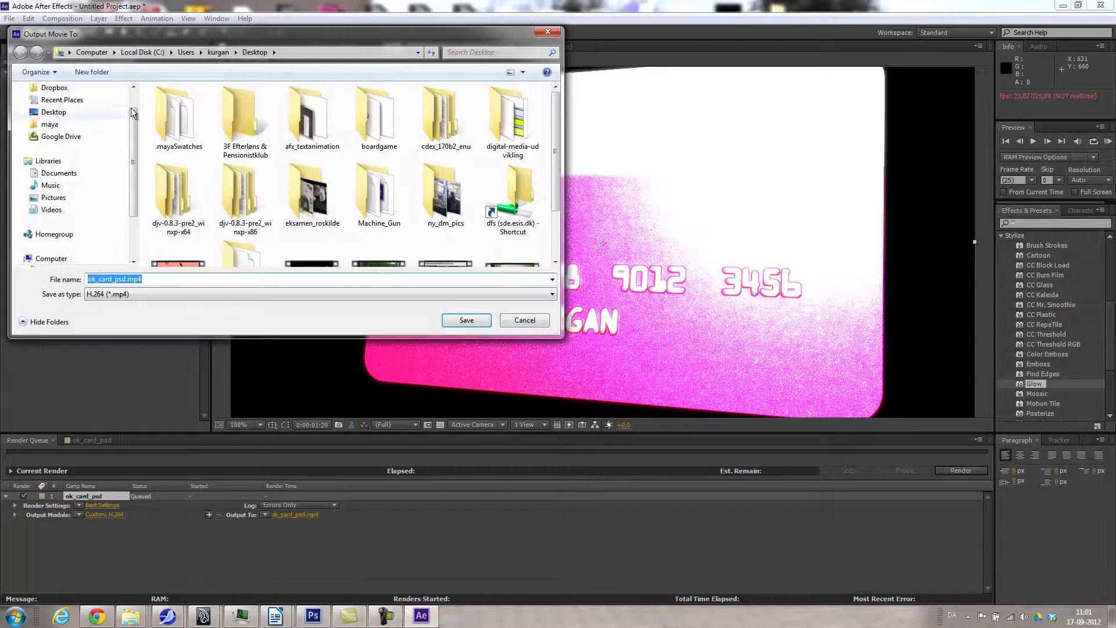
left_click(129, 275)
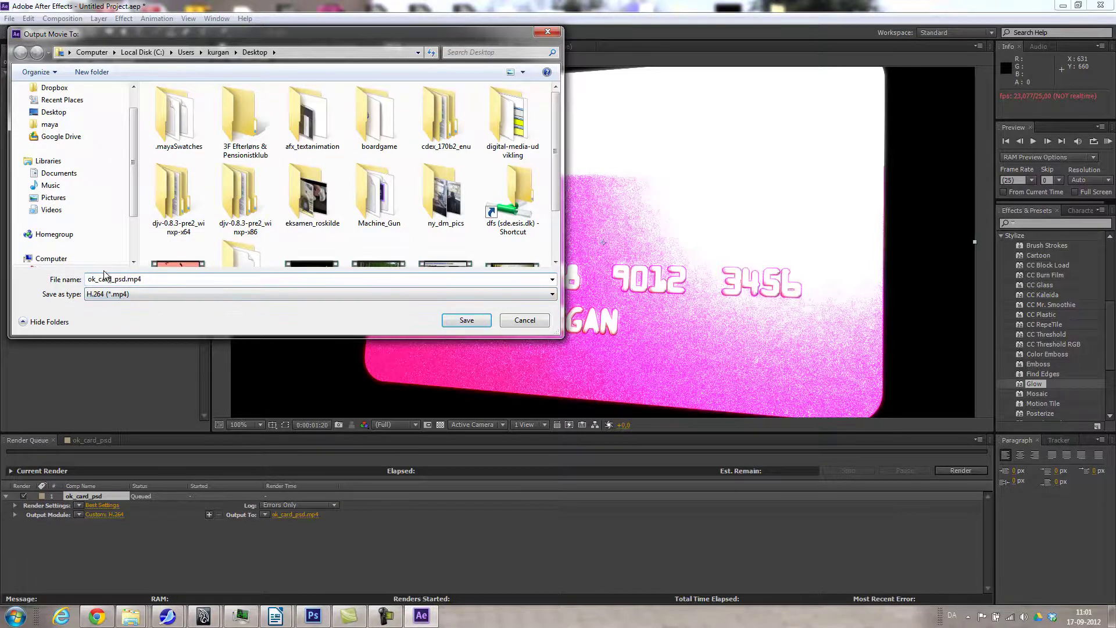
left_click(466, 321)
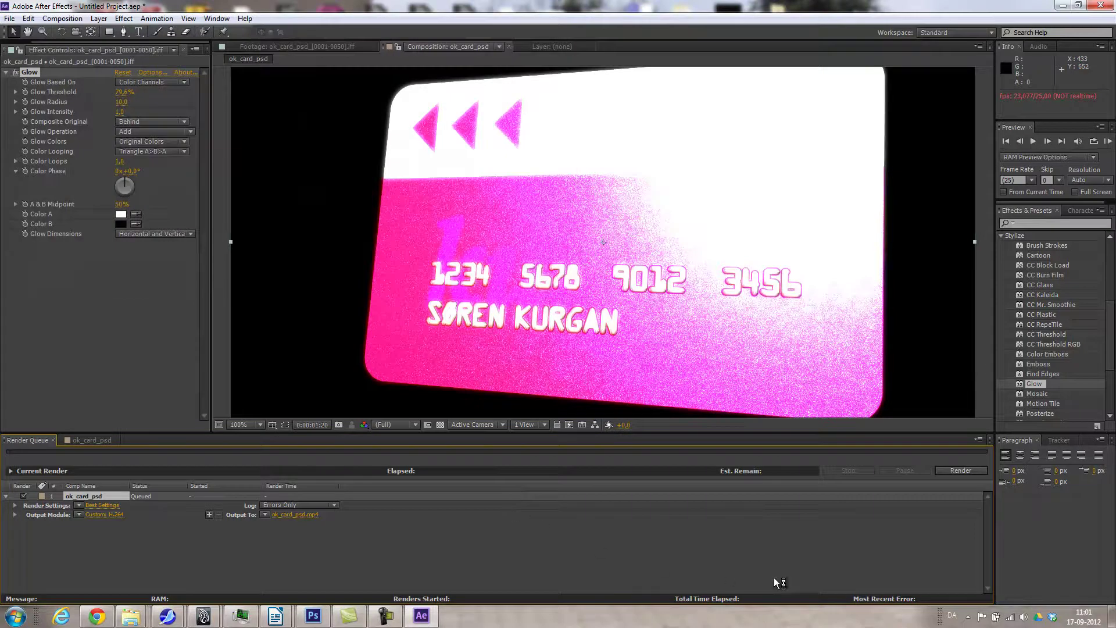
left_click(961, 471)
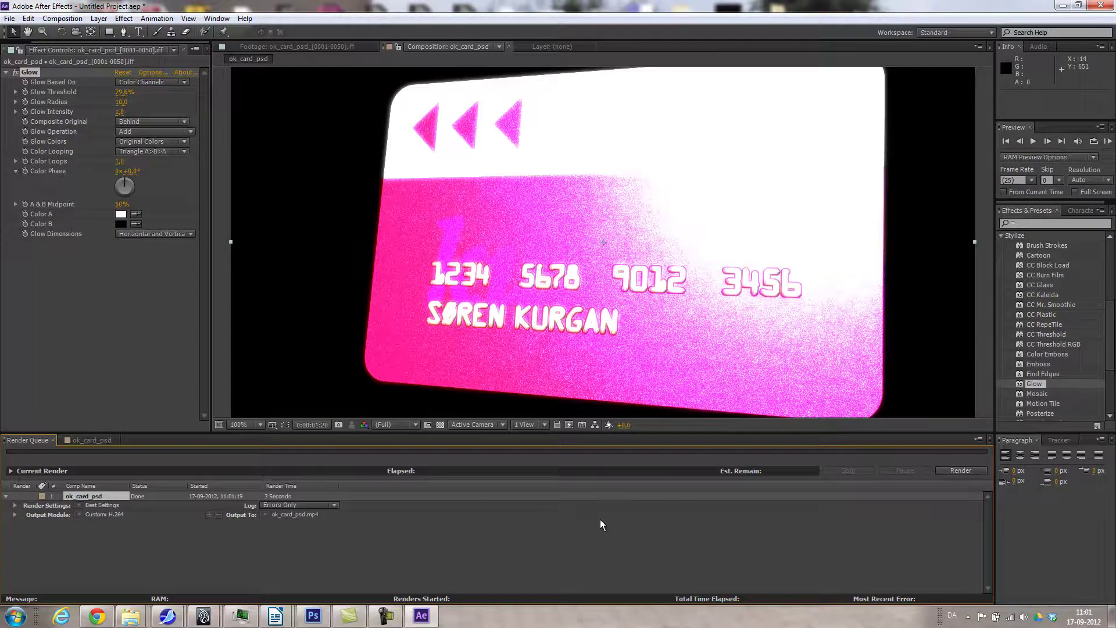
Step: Play the rendered ok_card_psd movie from the Windows desktop to check it, and return to After Effects
left_click(1062, 5)
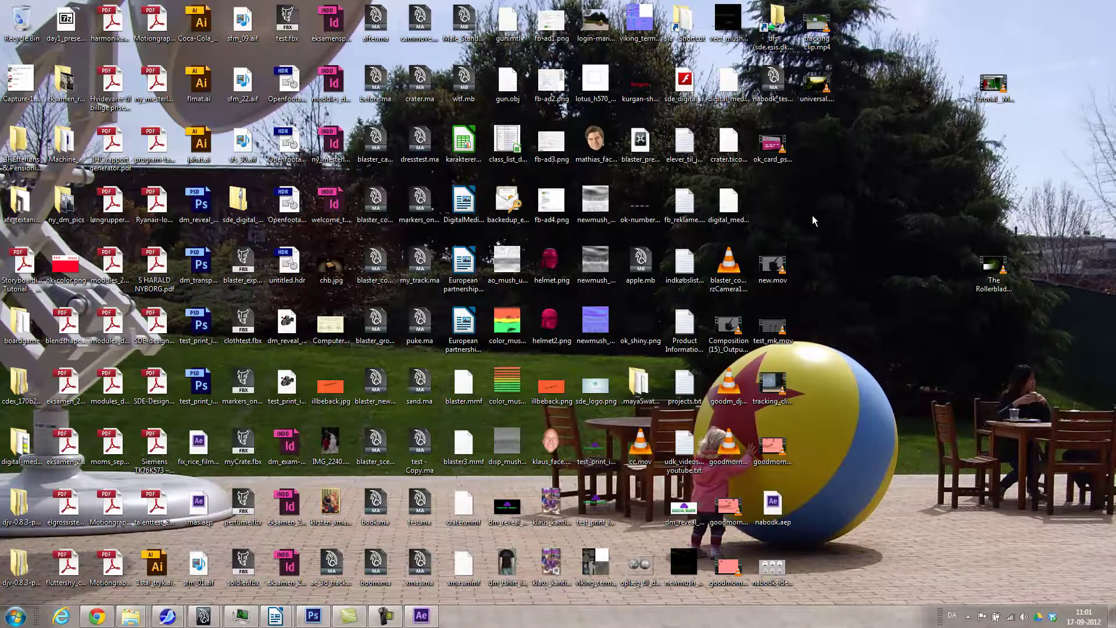
double_click(764, 142)
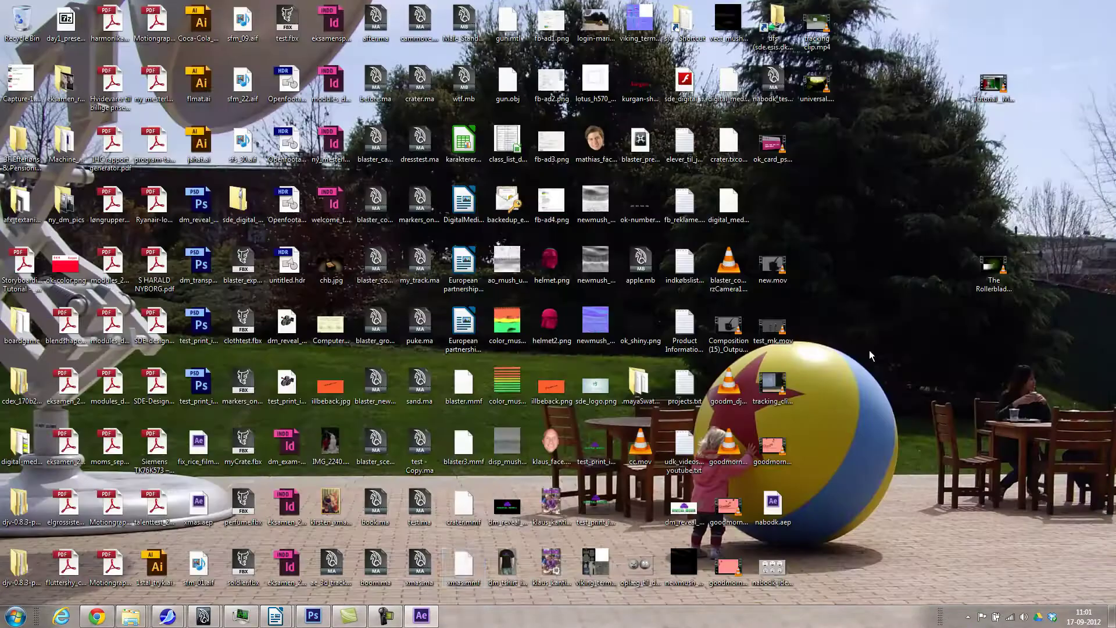
left_click(421, 615)
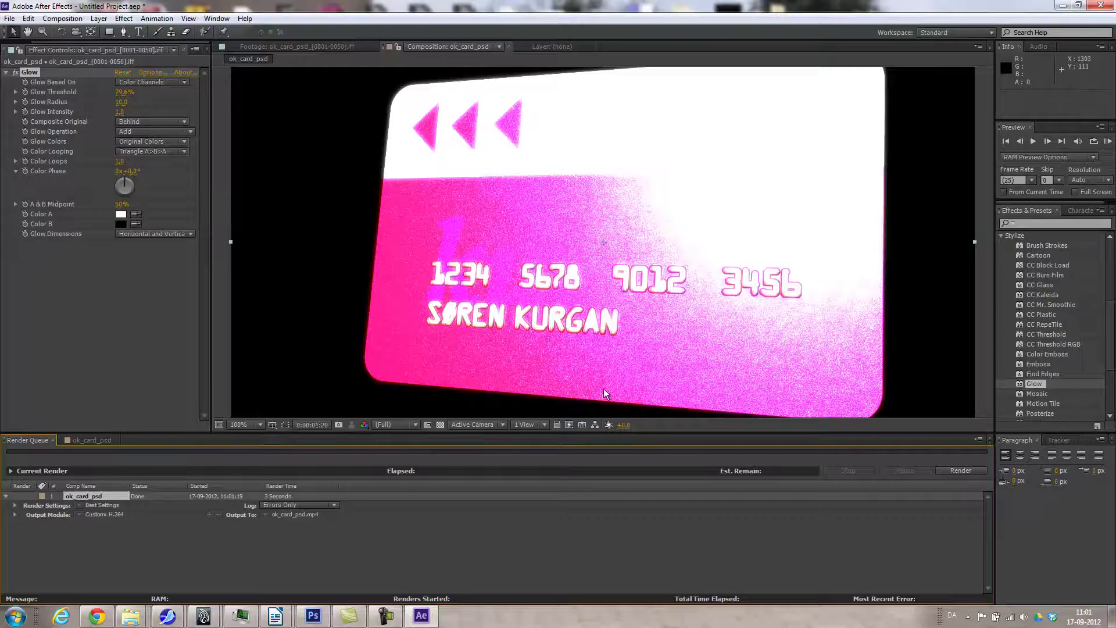
Step: Add a new composition-sized solid layer in bright turquoise green to the ok_card_psd composition
scroll(723, 245, "down", 1)
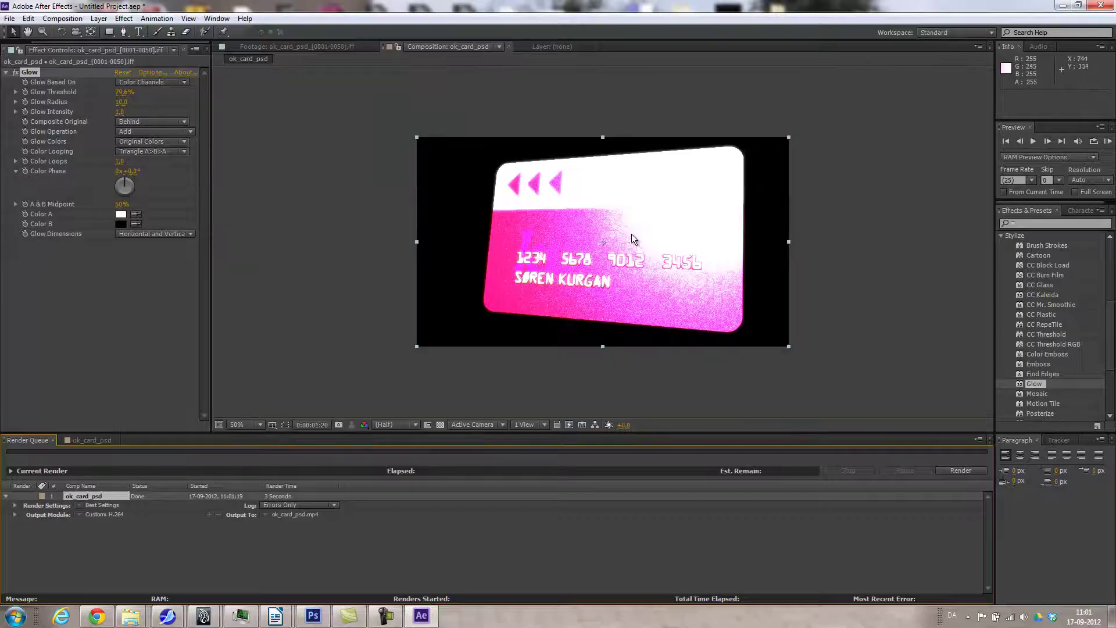
left_click(83, 440)
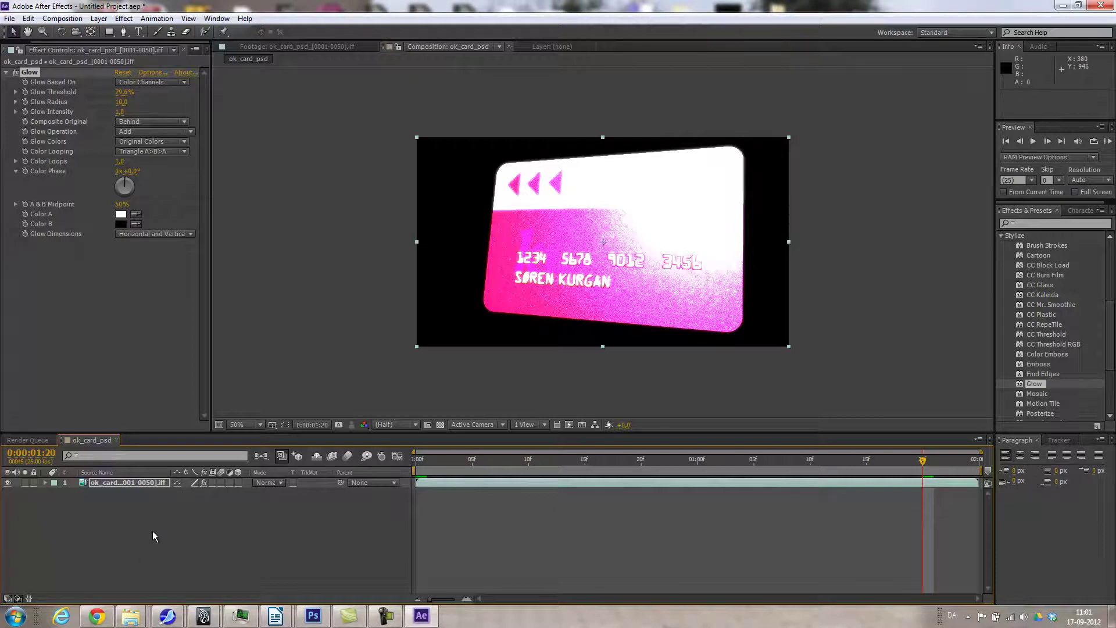
left_click(98, 18)
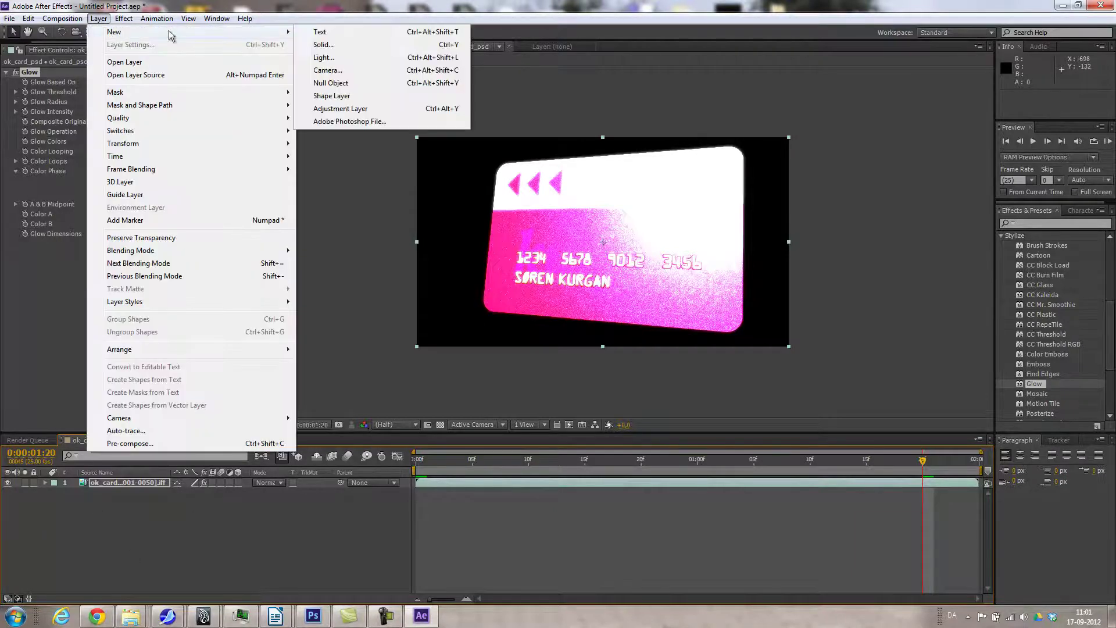
mouse_move(274, 33)
left_click(339, 45)
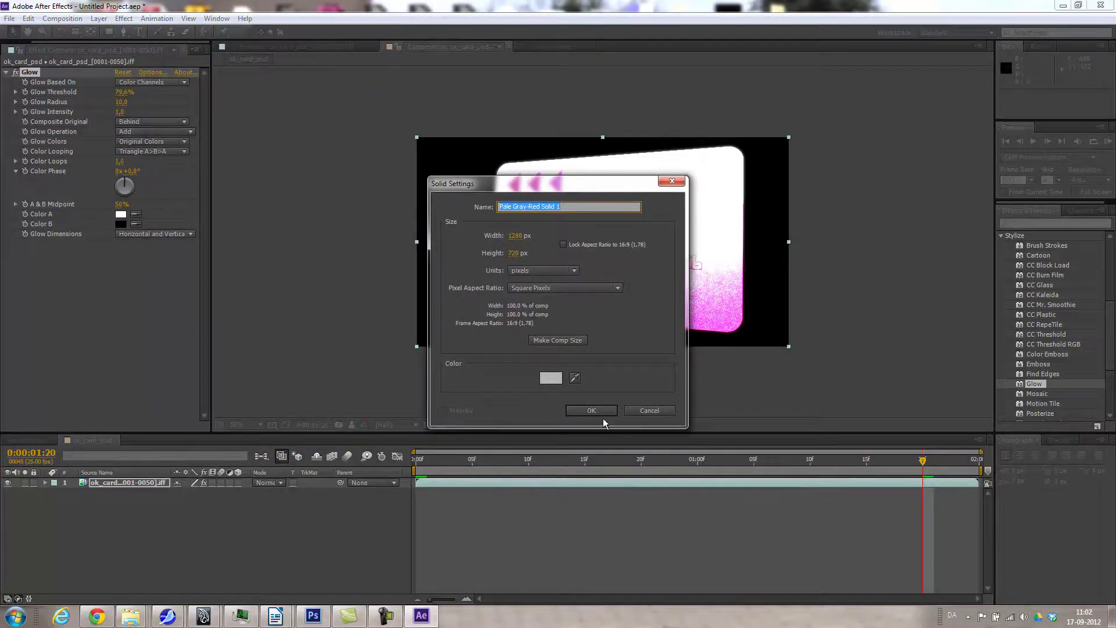
left_click(552, 382)
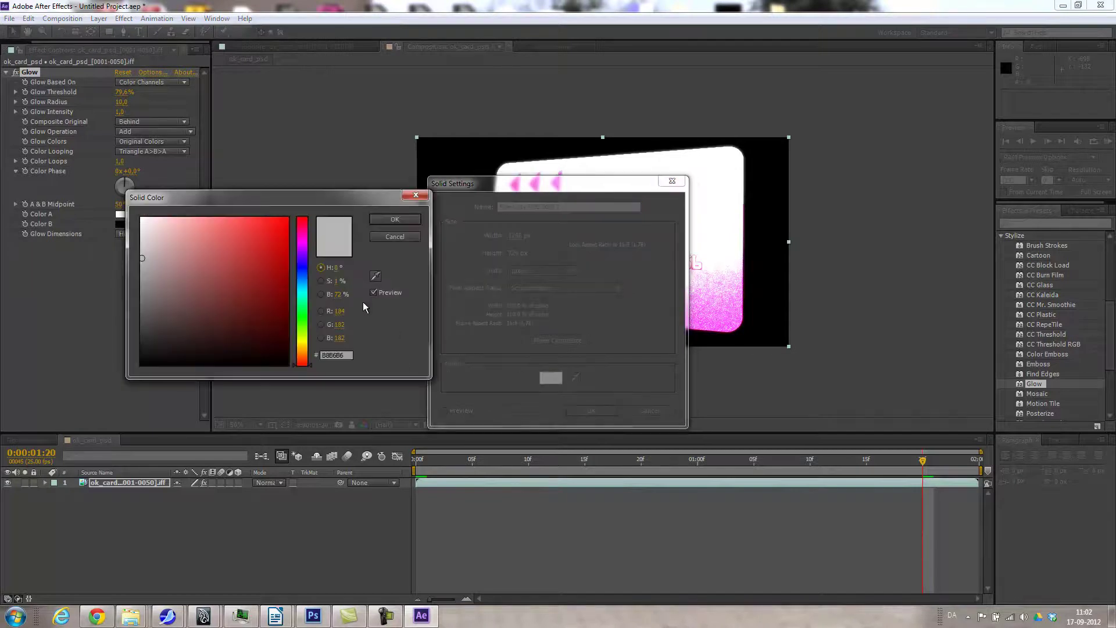
left_click_drag(304, 319, 304, 303)
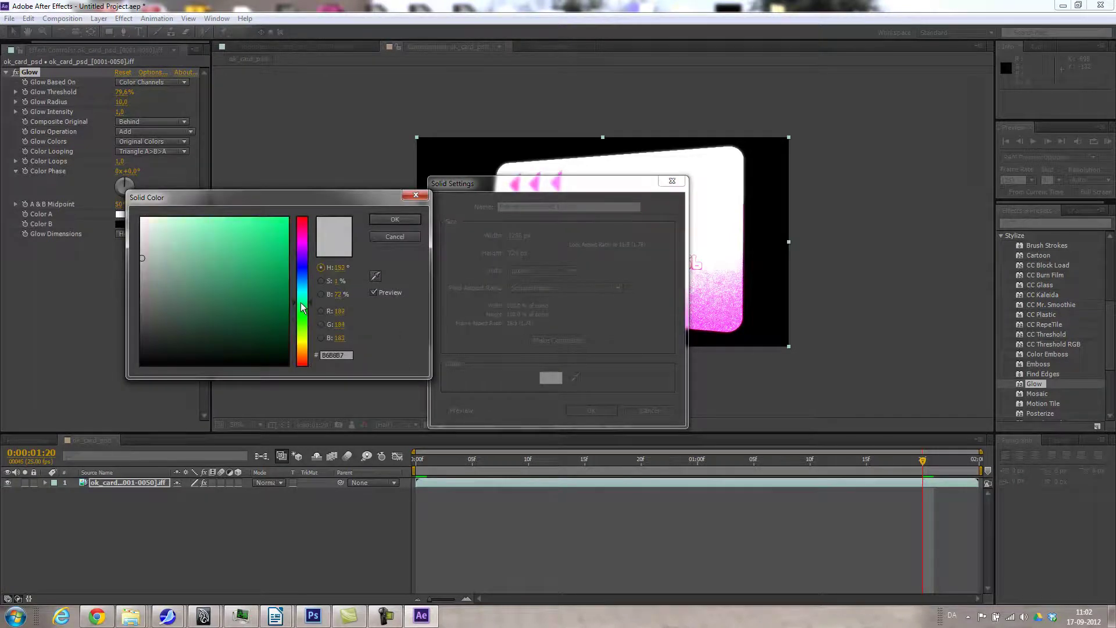
left_click(235, 224)
left_click(391, 219)
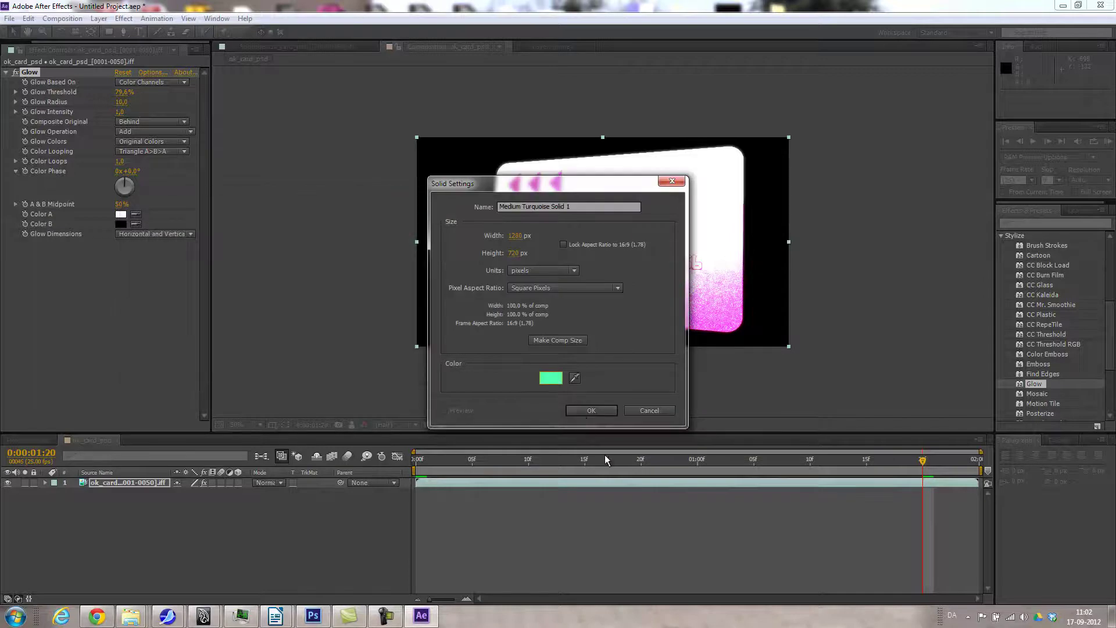
left_click(581, 412)
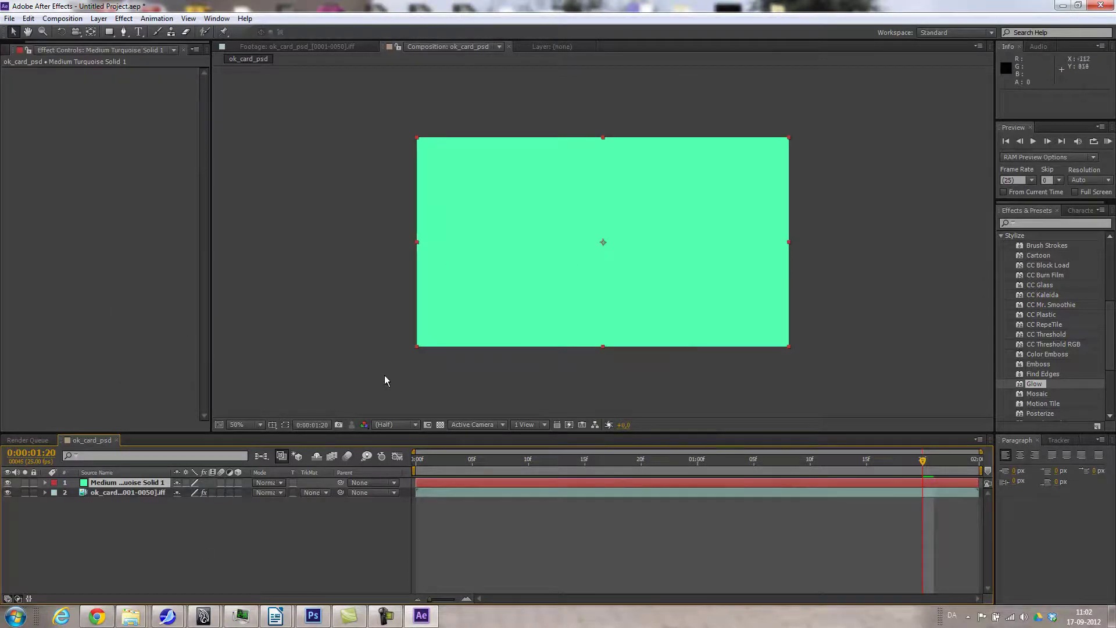
Step: Move the turquoise solid beneath the card layer and inspect the card's lower edge up close
left_click_drag(134, 485, 127, 521)
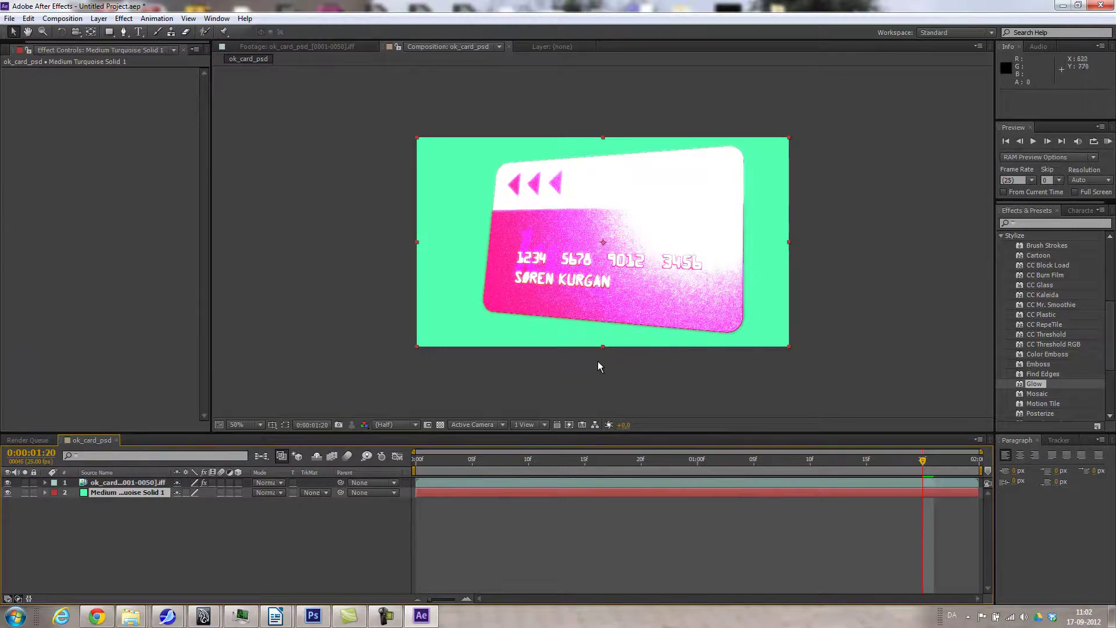
key("period")
key("period")
key("space")
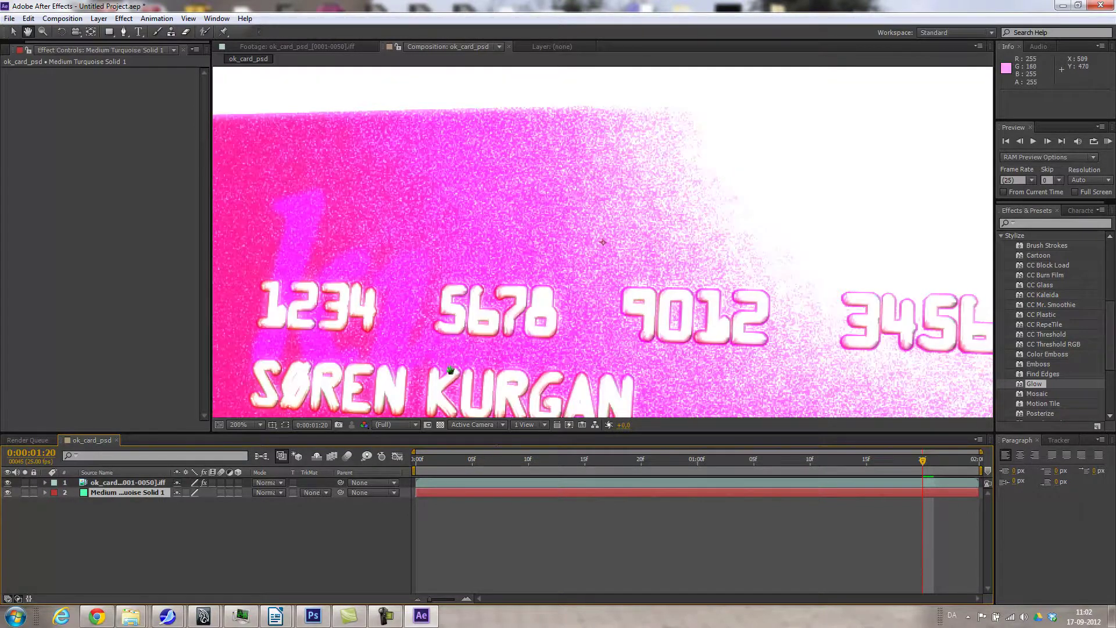
left_click_drag(603, 241, 673, 58)
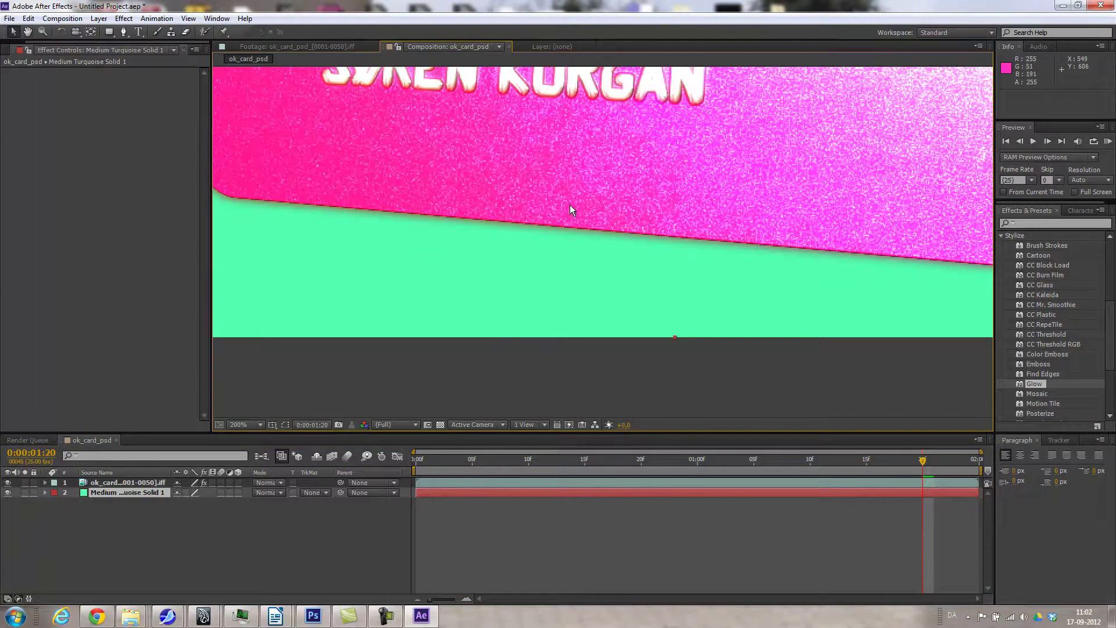
key("period")
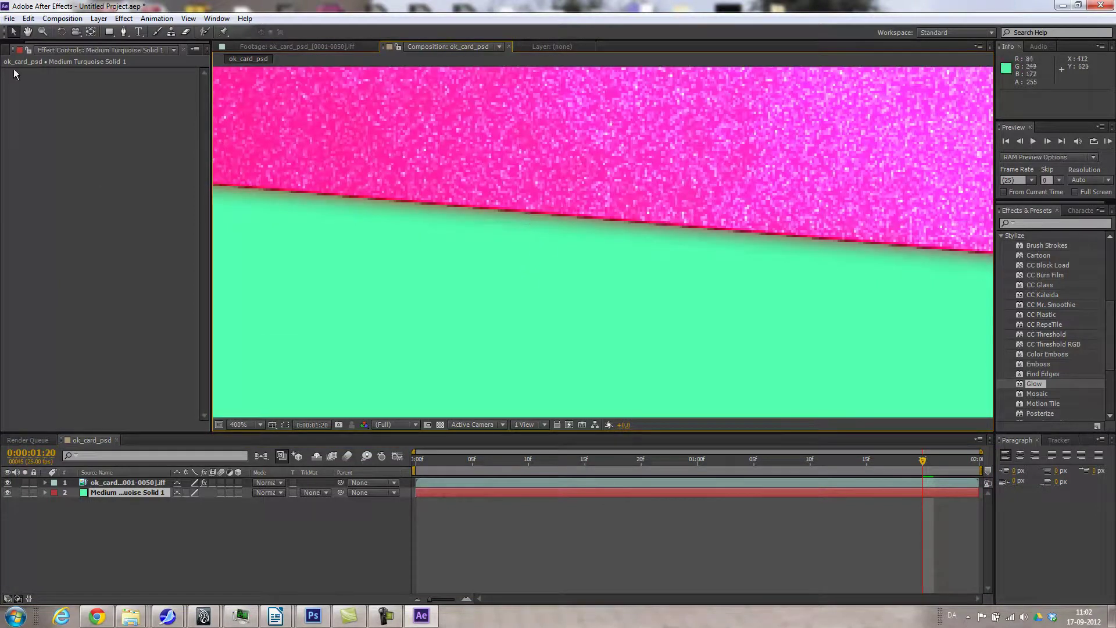
Step: Open the main footage interpretation settings of ok_card_psd_[0001-0050].iff and try ignoring its alpha channel
left_click(2, 51)
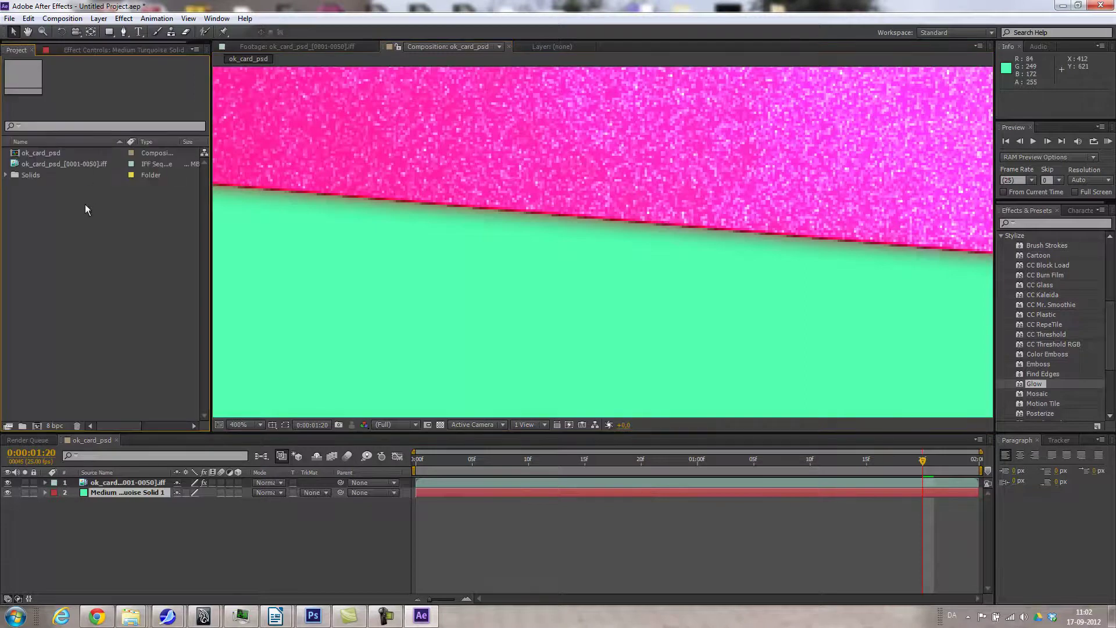
left_click(34, 165)
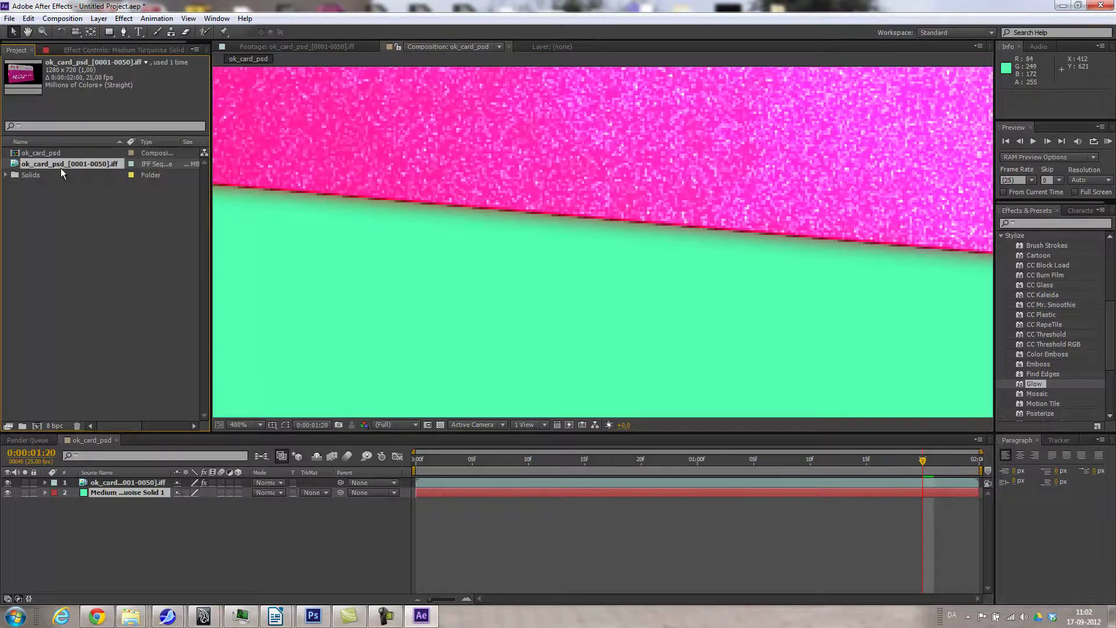
right_click(59, 164)
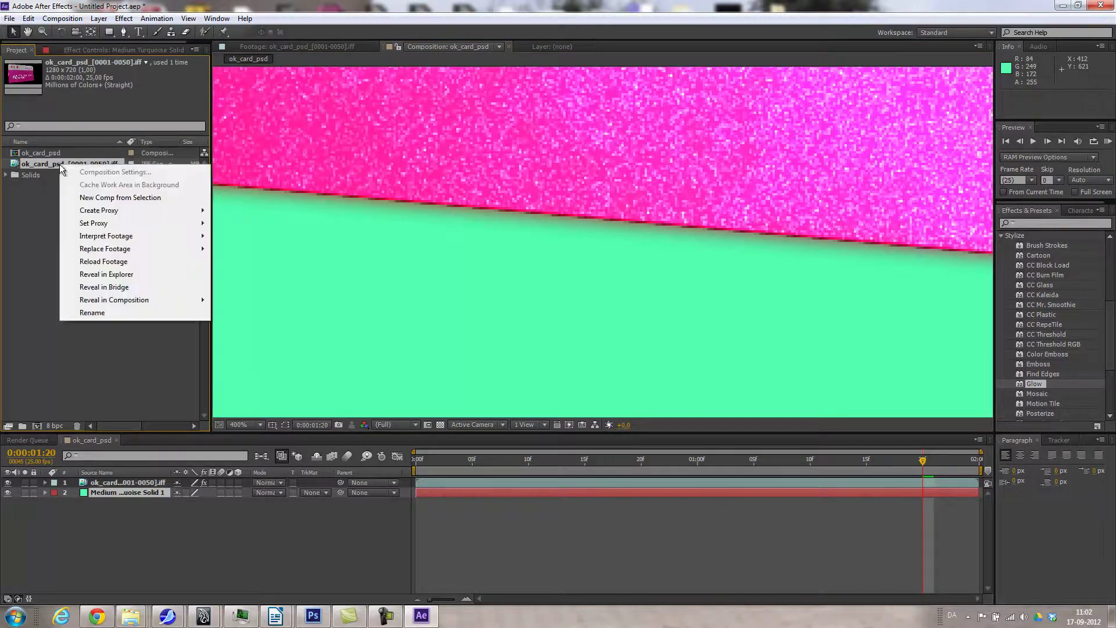
mouse_move(117, 236)
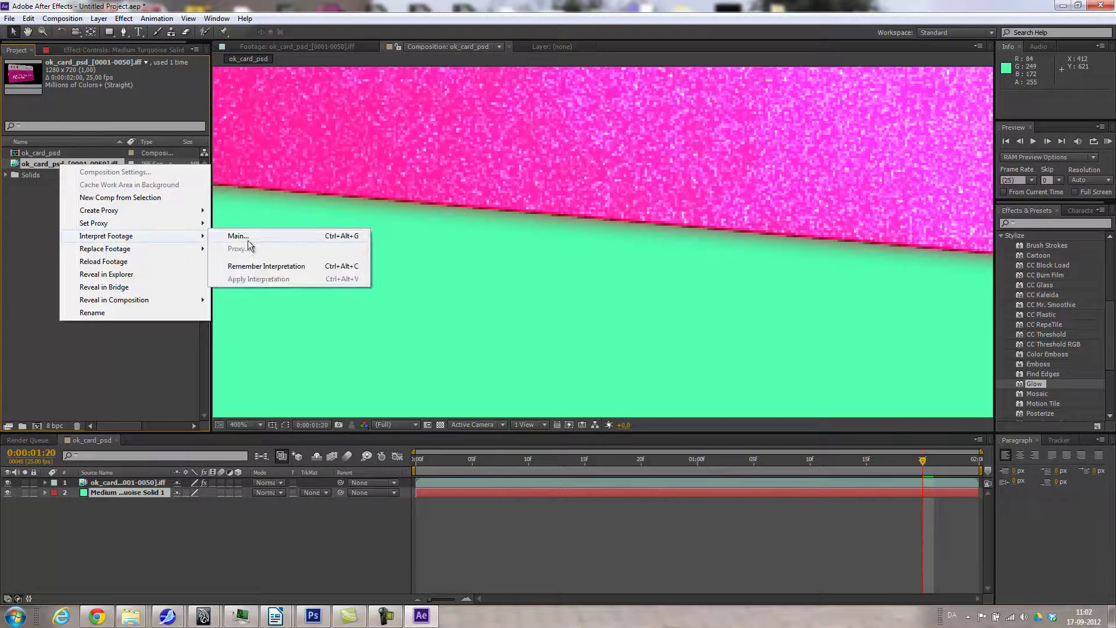
left_click(249, 236)
left_click_drag(218, 56, 244, 268)
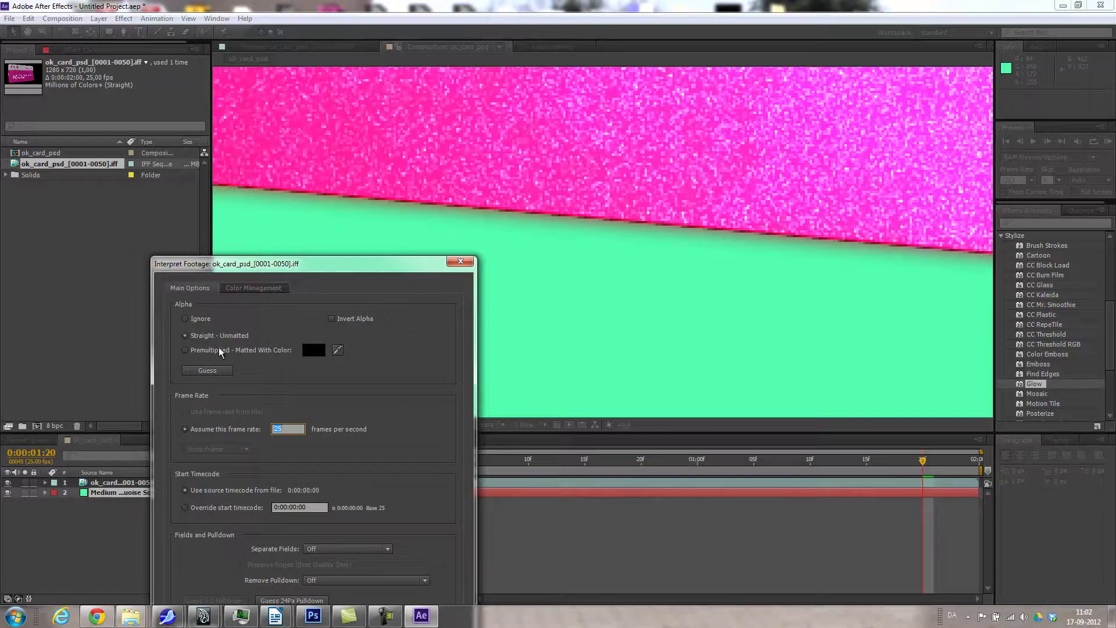
left_click(195, 321)
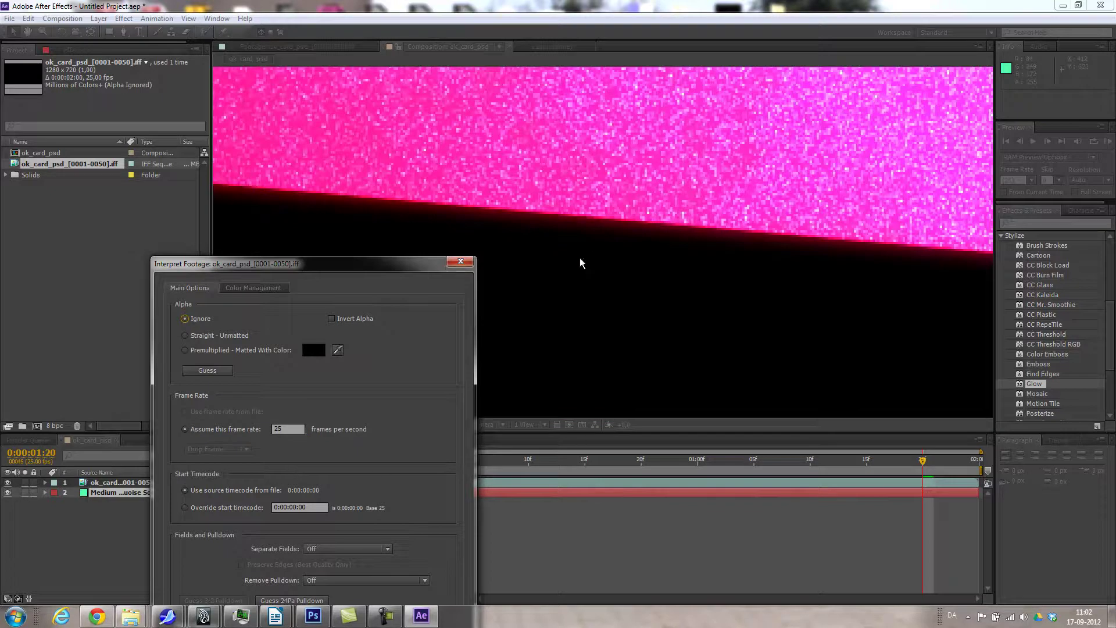
Step: Compare straight and premultiplied alpha, have the alpha type guessed, and apply Premultiplied - Matted With Color using black
left_click(202, 337)
left_click(233, 352)
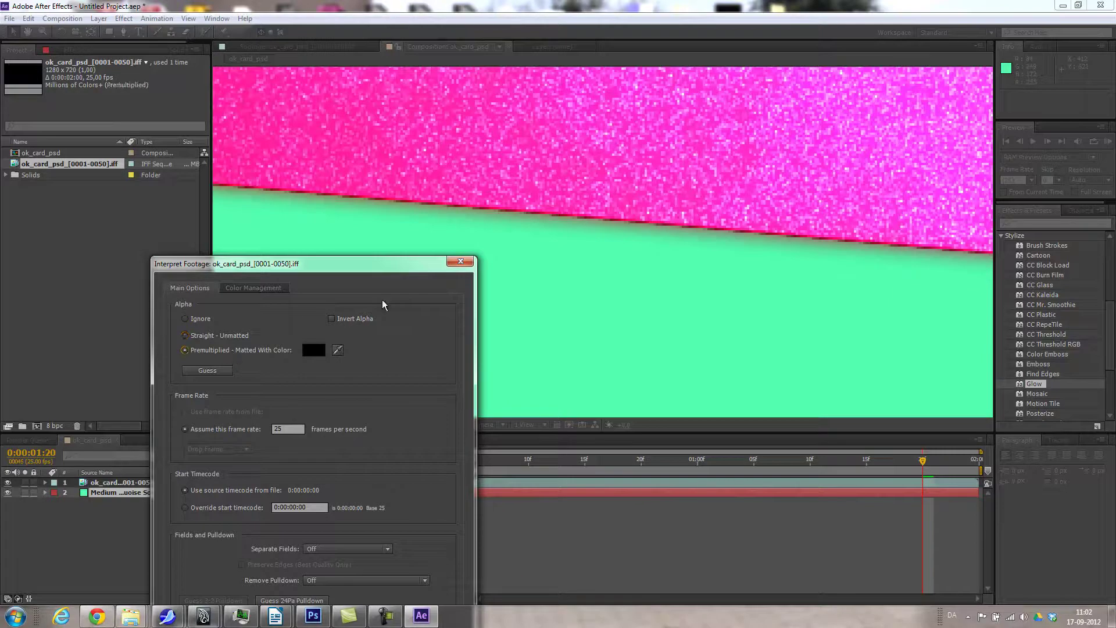
left_click(203, 336)
left_click(195, 352)
left_click_drag(234, 265, 255, 93)
left_click(218, 200)
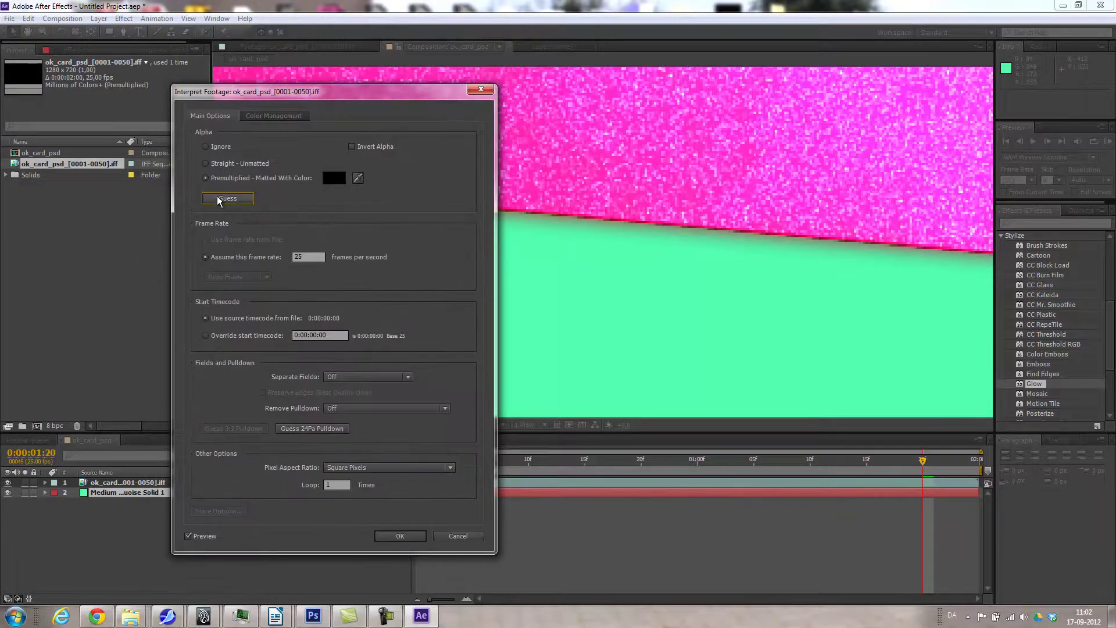
left_click(400, 536)
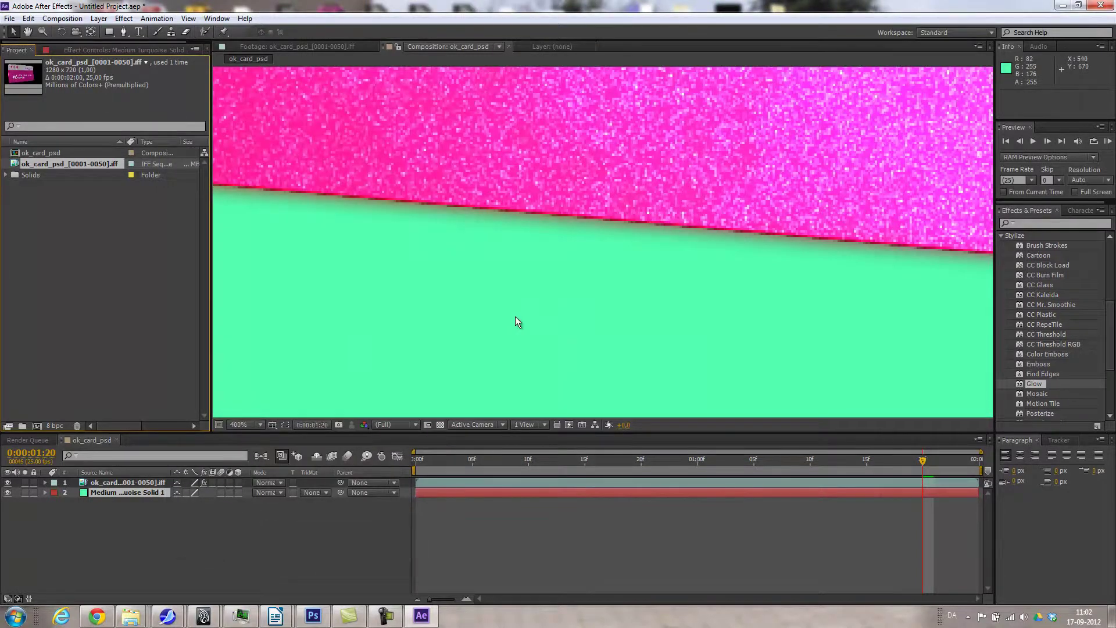
Step: Examine the card and its edges against the turquoise background at several magnifications
scroll(515, 316, "down", 2)
scroll(515, 321, "down", 2)
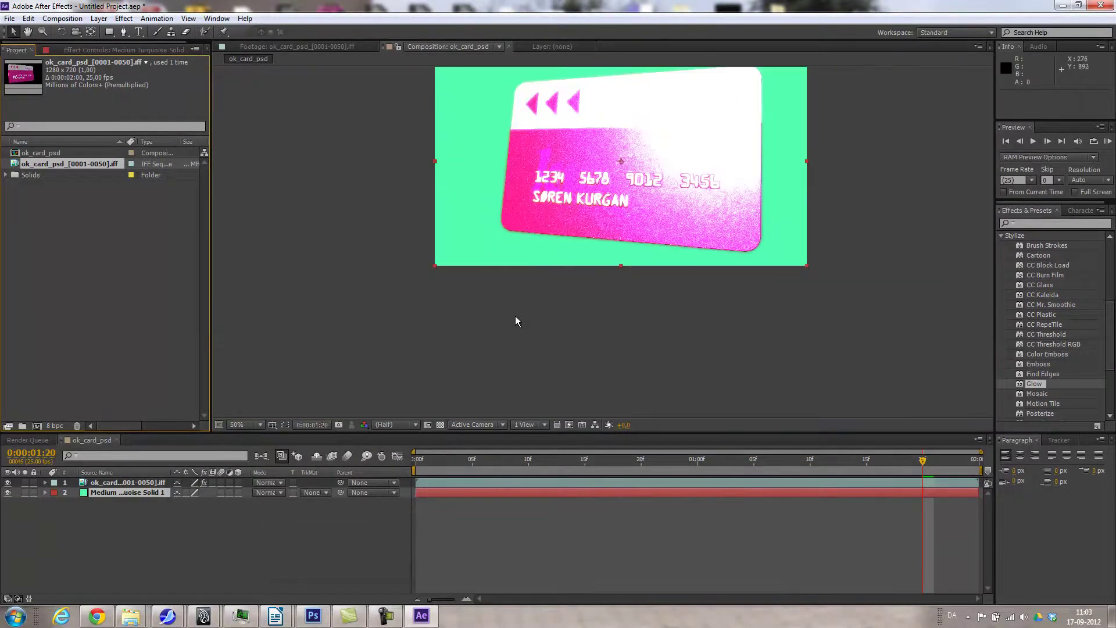
scroll(515, 321, "up", 2)
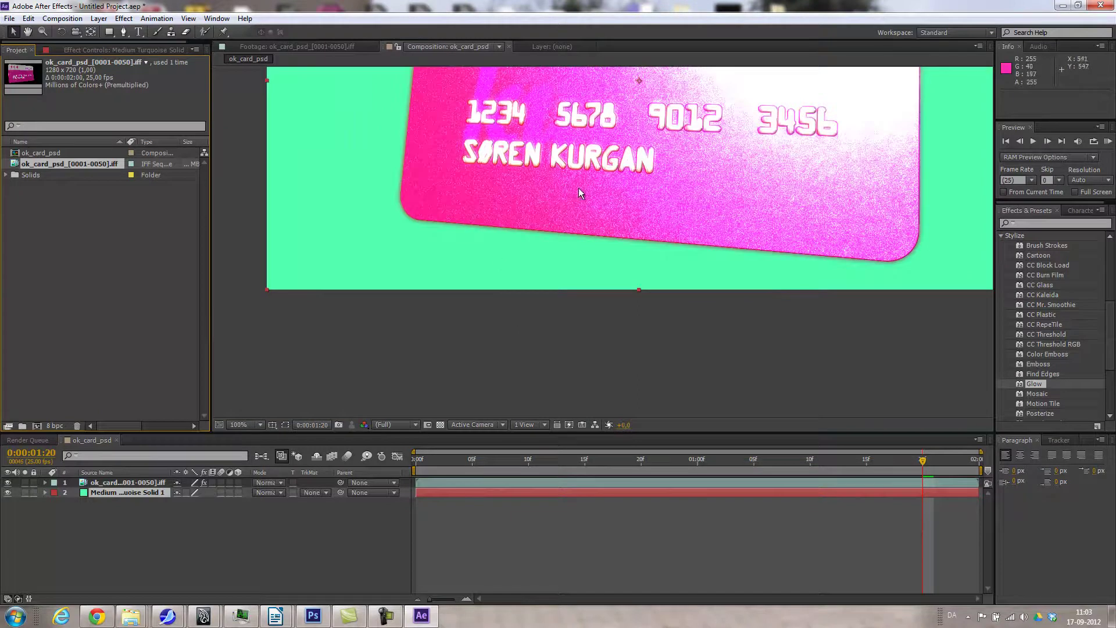
key("space")
left_click_drag(581, 185, 499, 347)
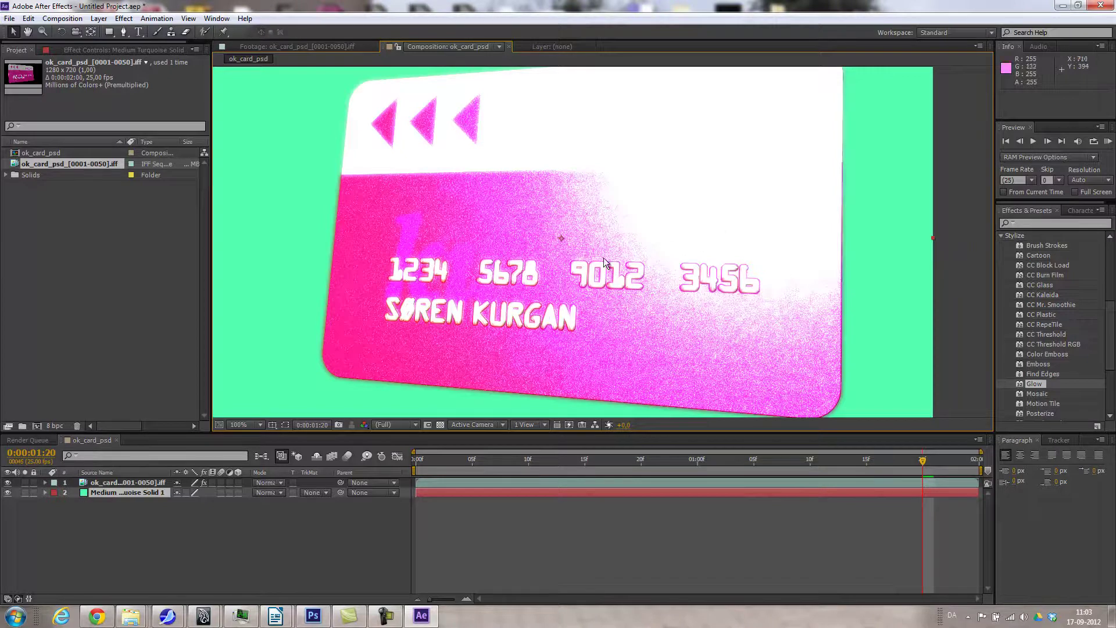
key("comma")
key("period")
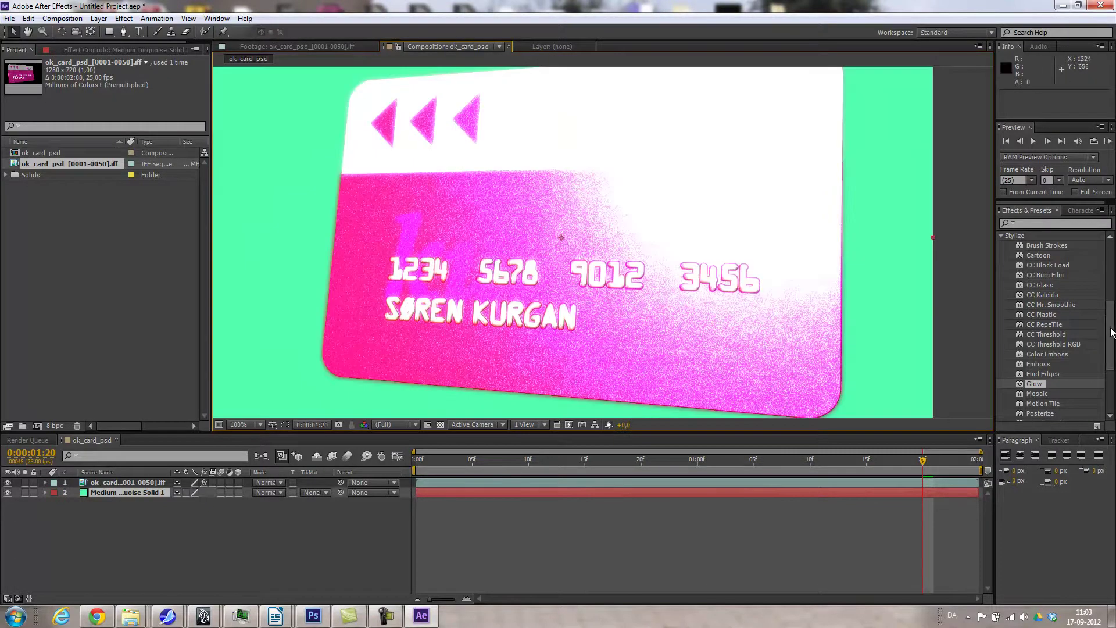
Step: Apply the Generate effect Ramp to the turquoise solid layer
scroll(1052, 326, "up", 5)
left_click(1000, 393)
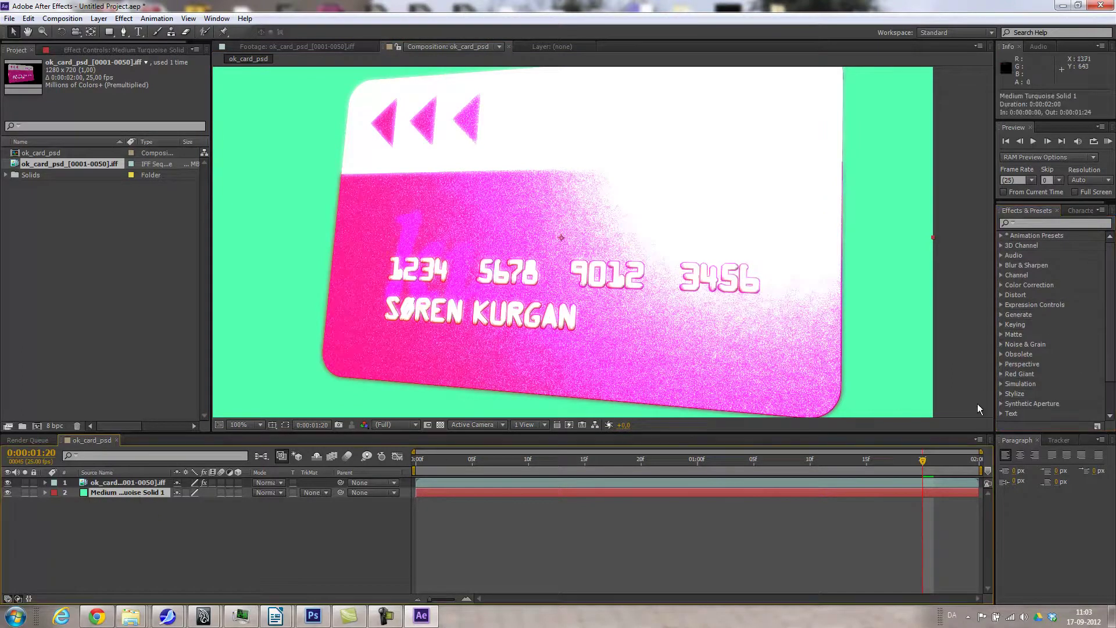
left_click(1000, 317)
scroll(1076, 352, "down", 4)
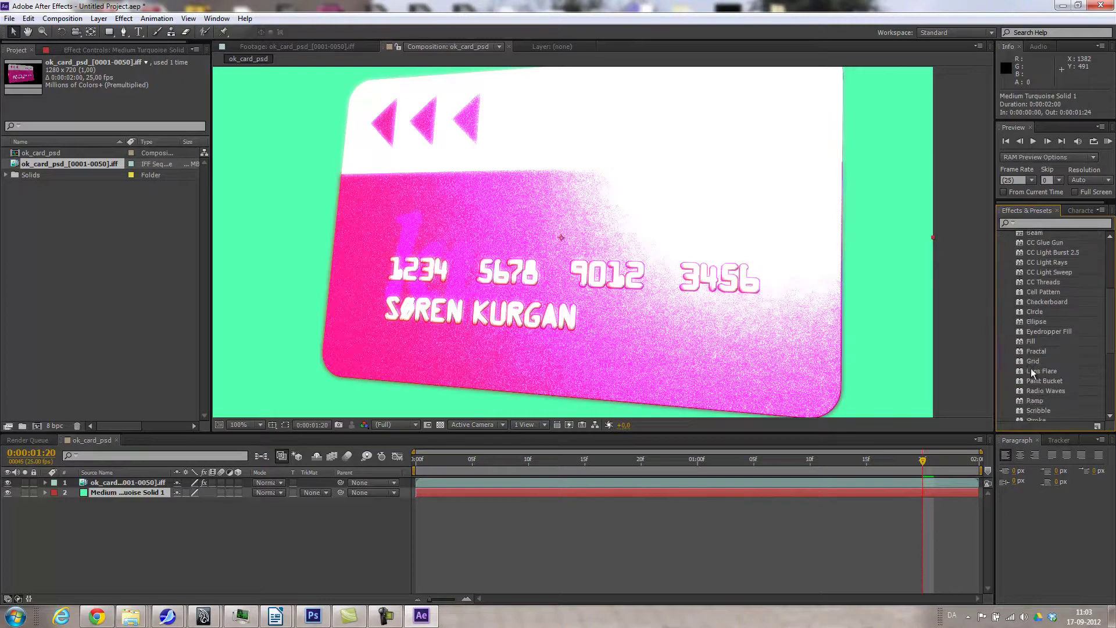
left_click(1040, 401)
left_click_drag(1039, 401, 126, 497)
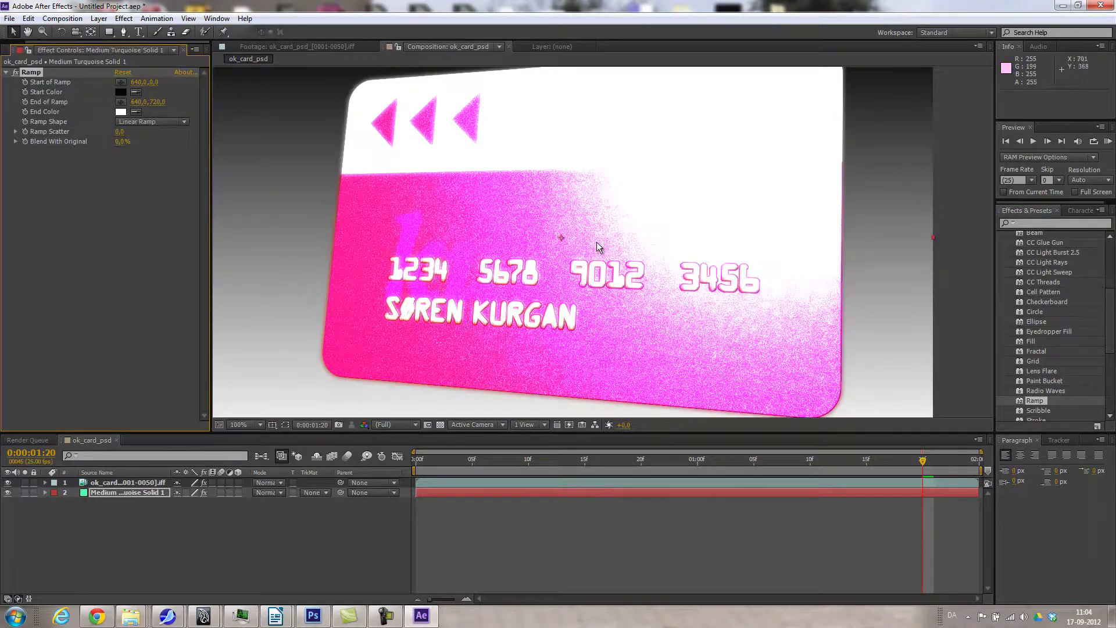
Step: Set the Ramp effect's Start Color to the dark green 334F3D
scroll(596, 241, "down", 2)
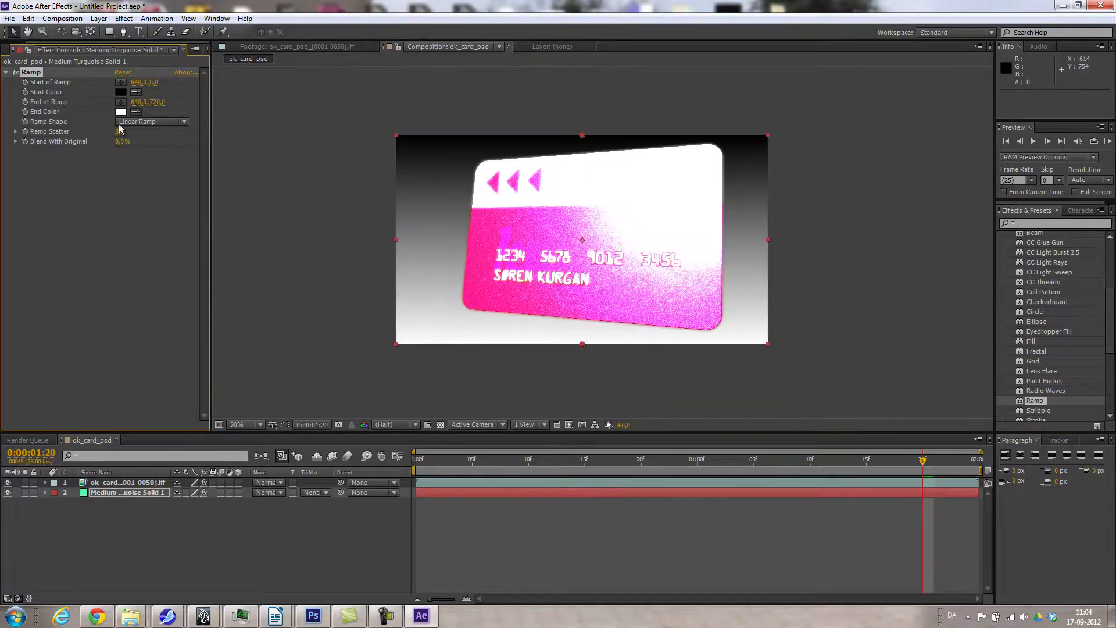
left_click(120, 92)
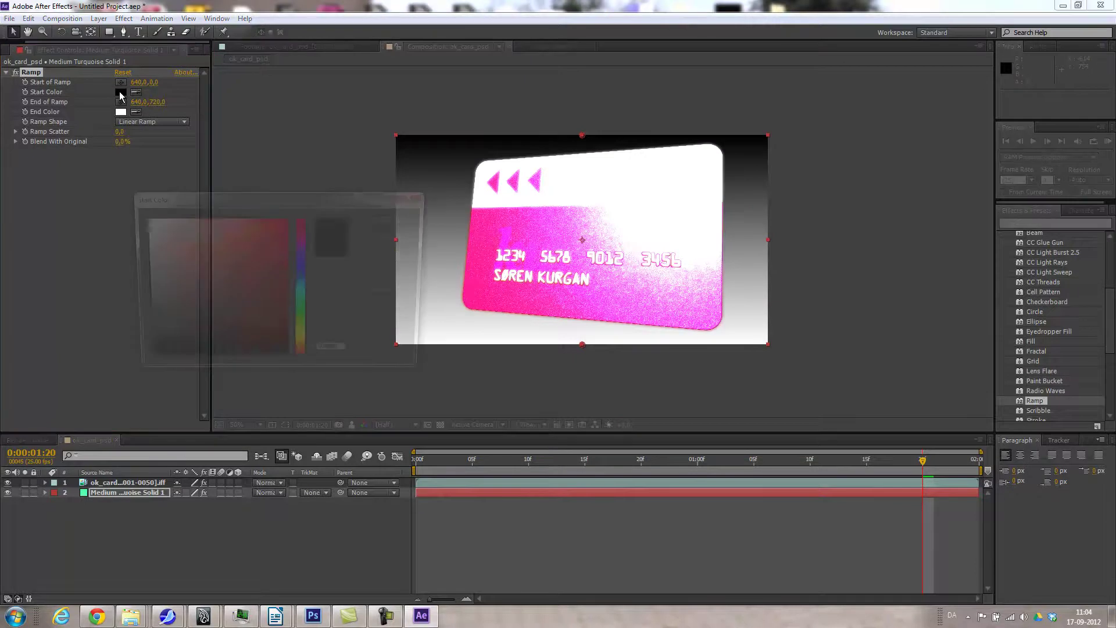
left_click(305, 306)
left_click_drag(257, 230, 301, 193)
mouse_move(206, 311)
left_mouse_down()
mouse_move(236, 306)
mouse_move(192, 319)
left_mouse_up()
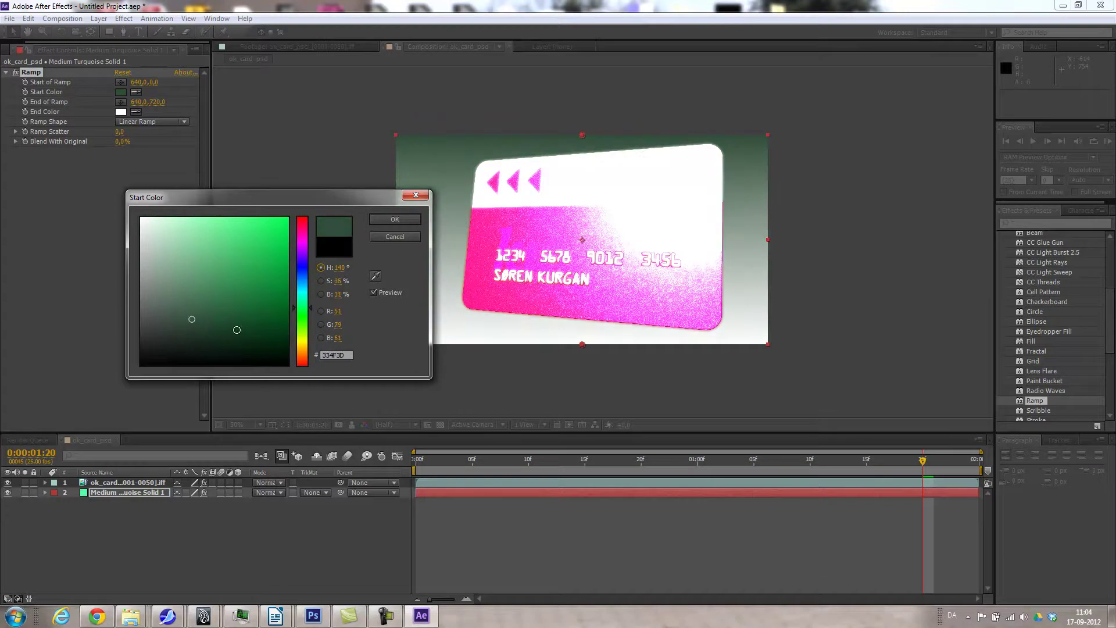
left_click(395, 219)
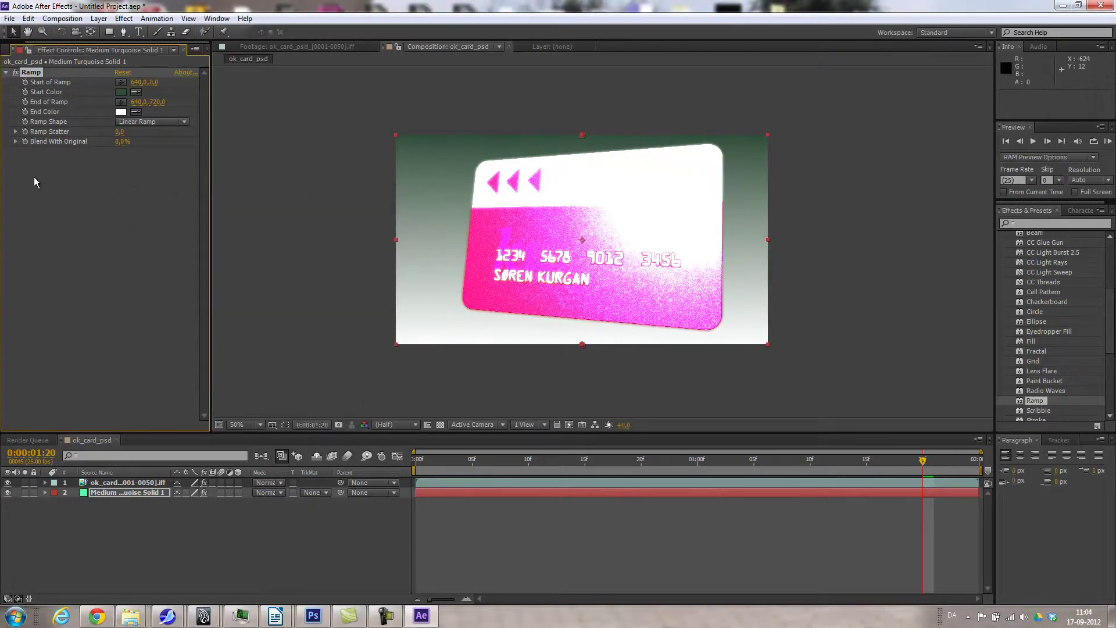
Step: Duplicate the finished ok_card_psd render item with its file name and render the duplicate to ok_card_psd.mp4
left_click(27, 440)
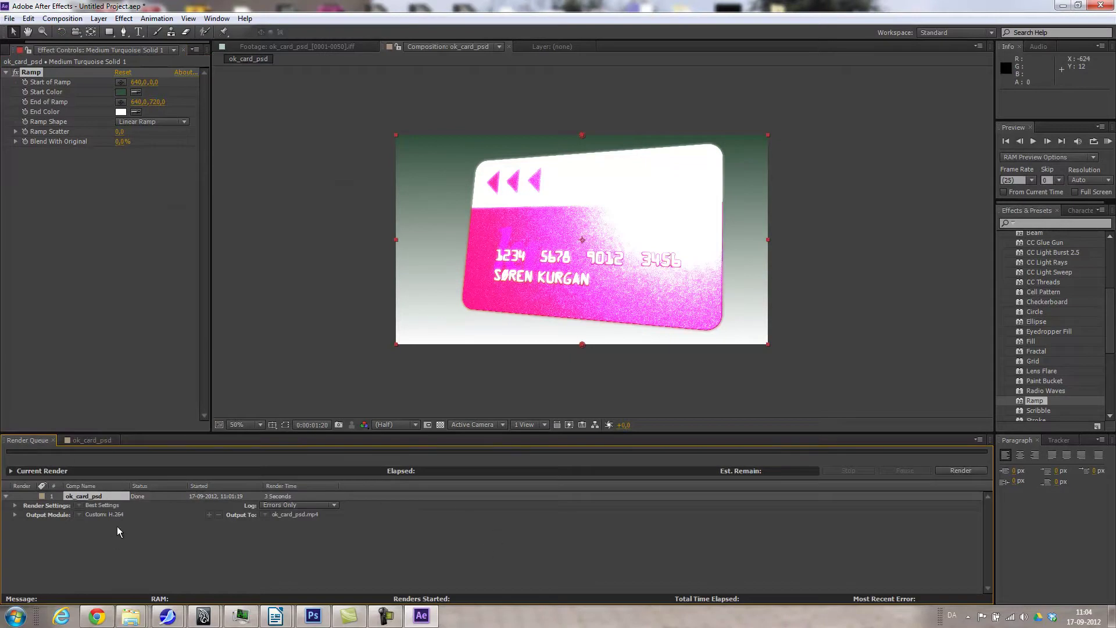
right_click(93, 497)
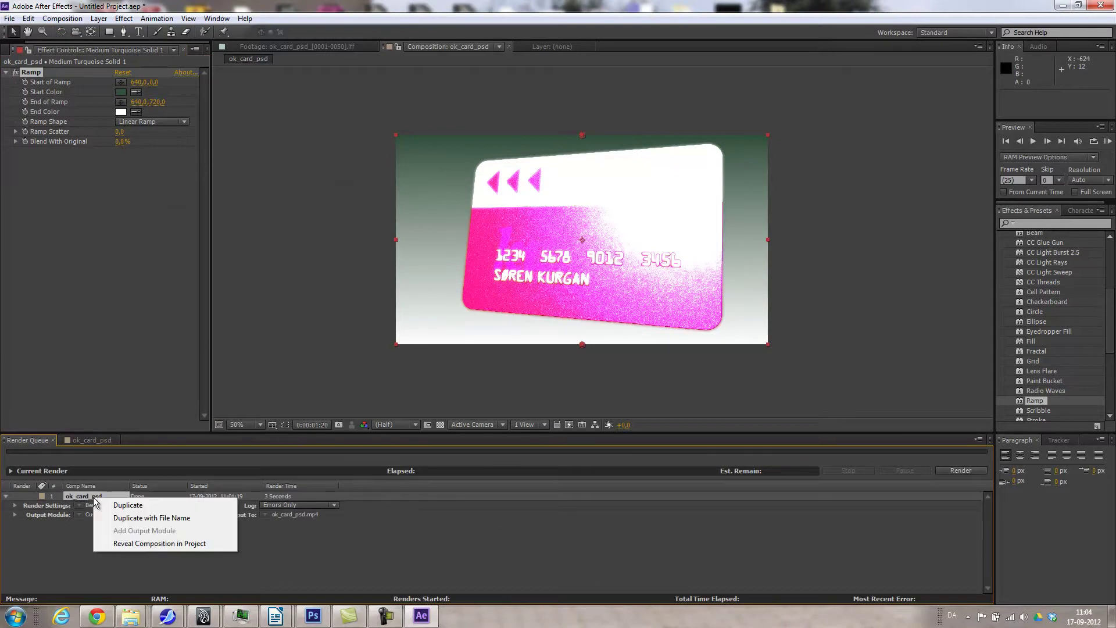
left_click(134, 518)
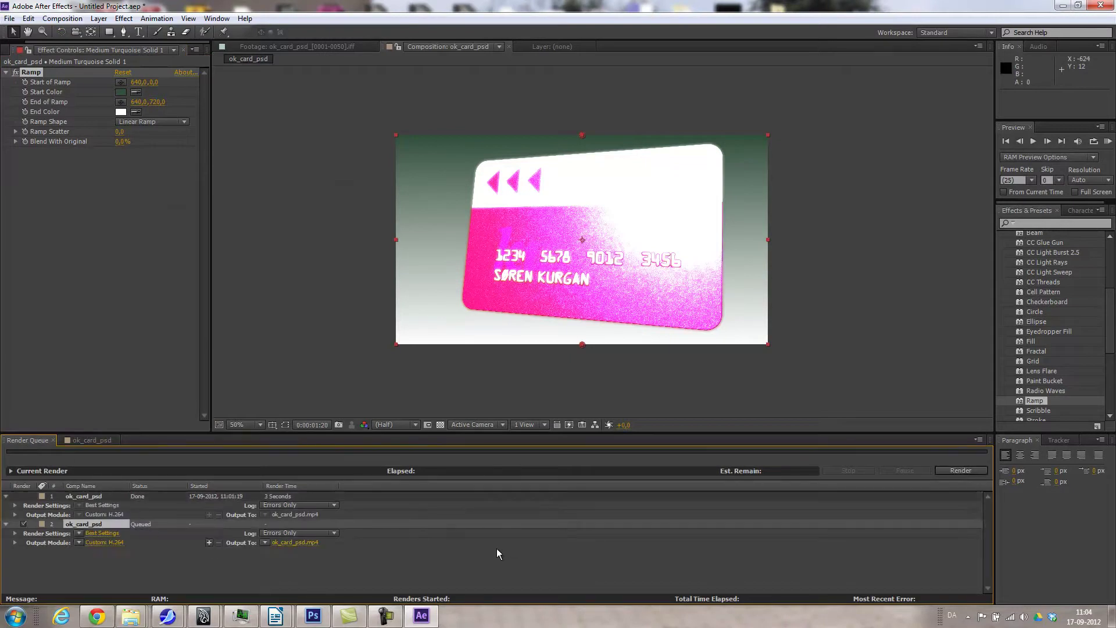
left_click(968, 470)
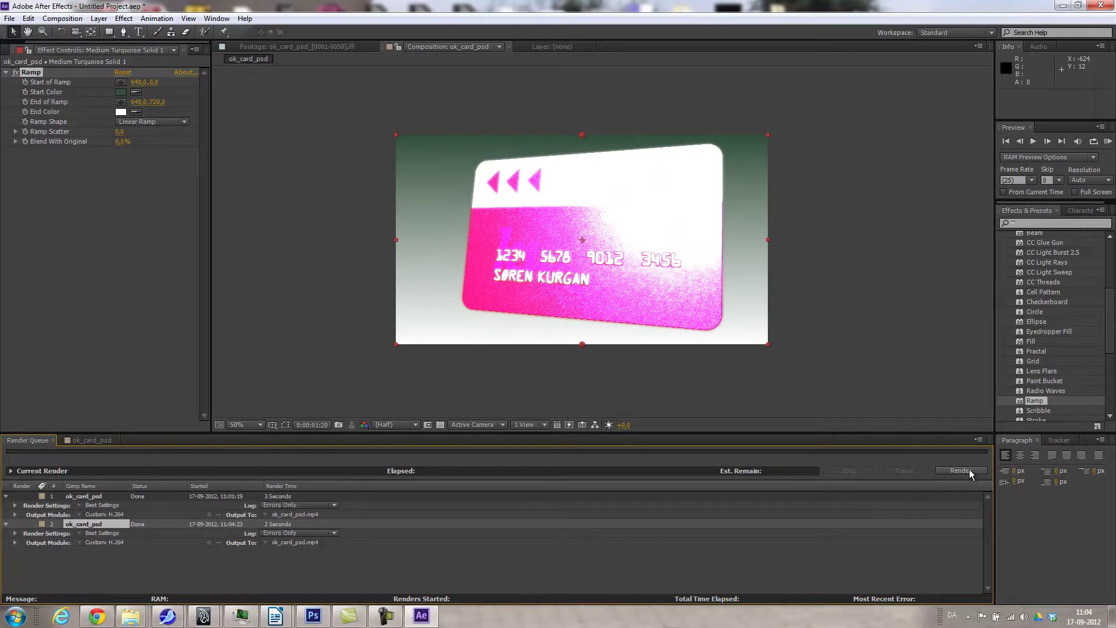
Step: Play the re-rendered ok_card_psd movie from the Windows desktop to check it, and close the player
left_click(1063, 5)
double_click(768, 152)
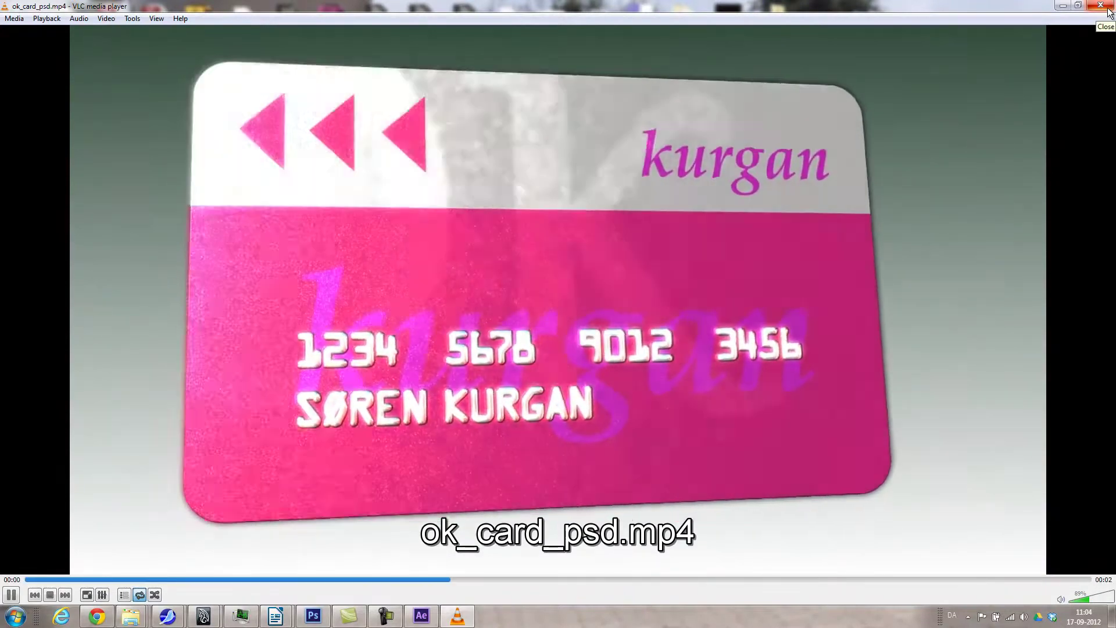
left_click(1107, 7)
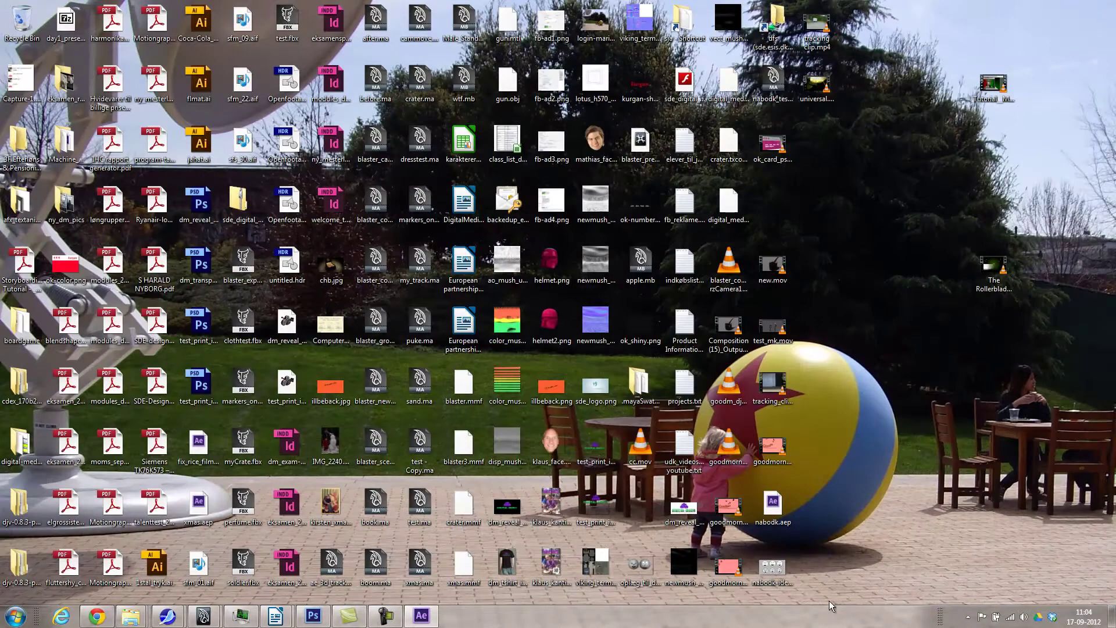
left_click(387, 617)
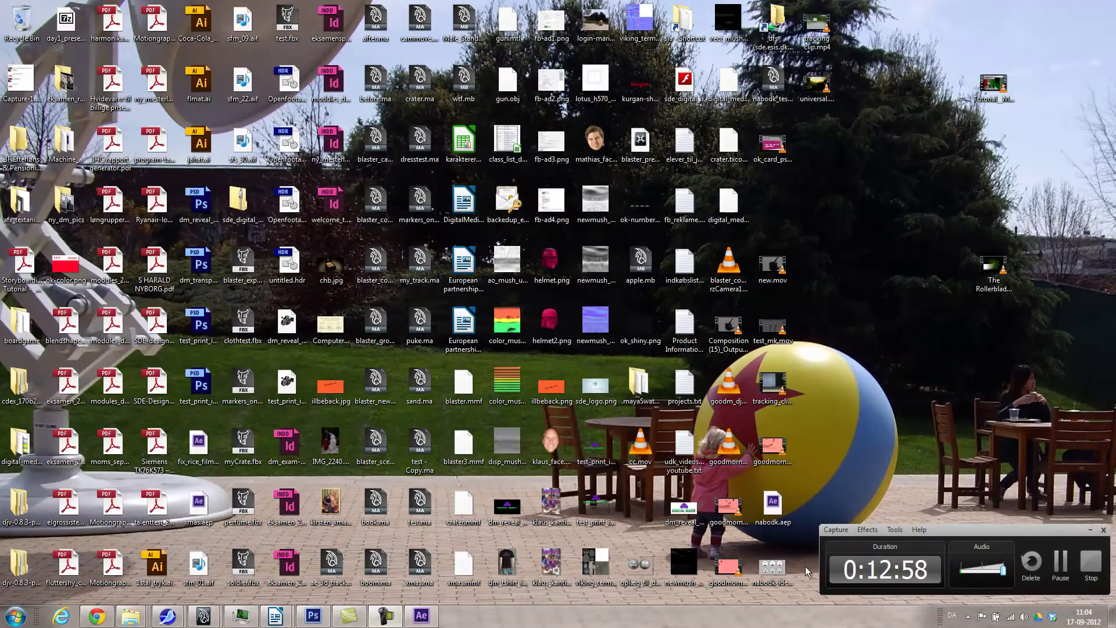